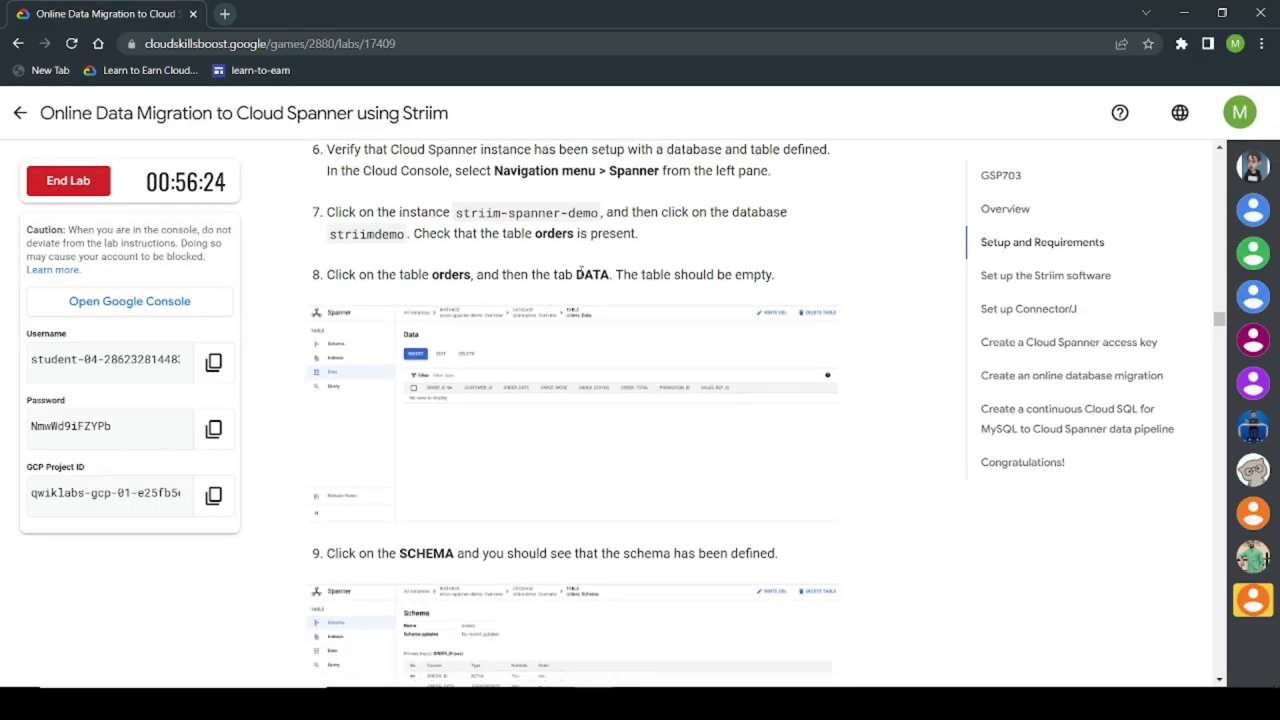
# Step: Scroll to the 'Set up the Striim software' section and right-click the Open Striim in the Marketplace link
pyautogui.scroll(-5, 621, 366)
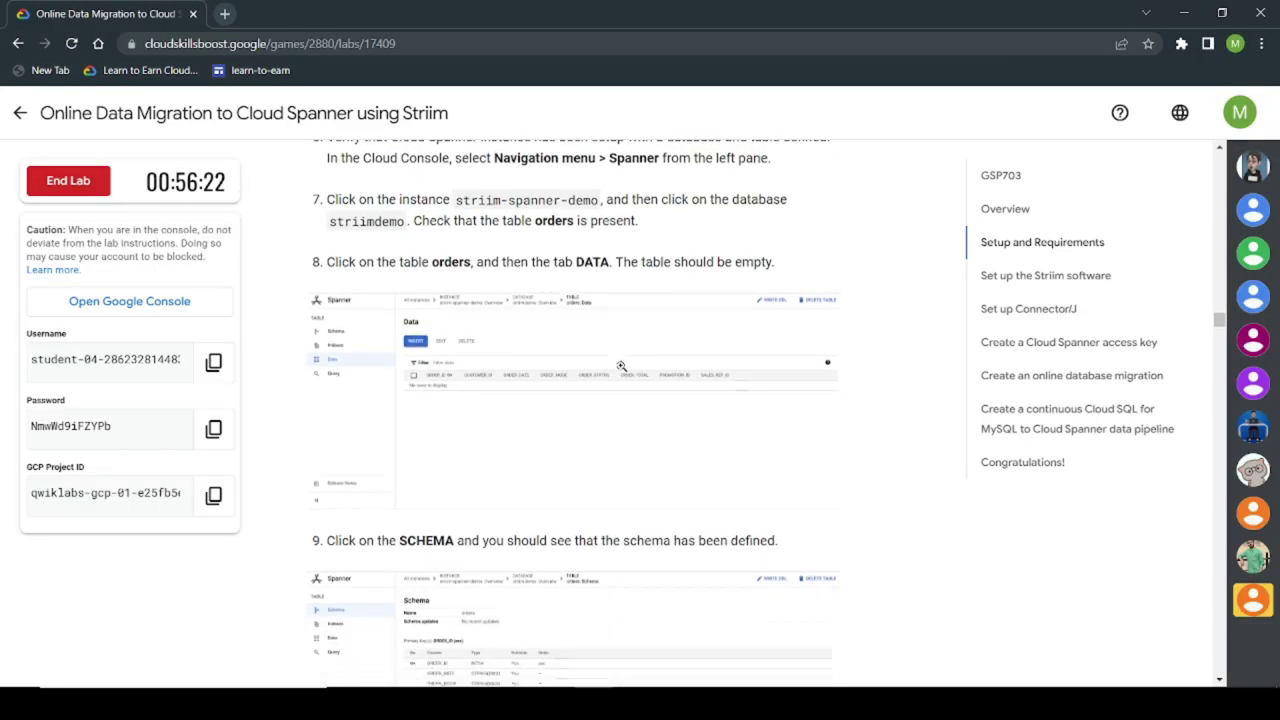
pyautogui.scroll(-3, 493, 377)
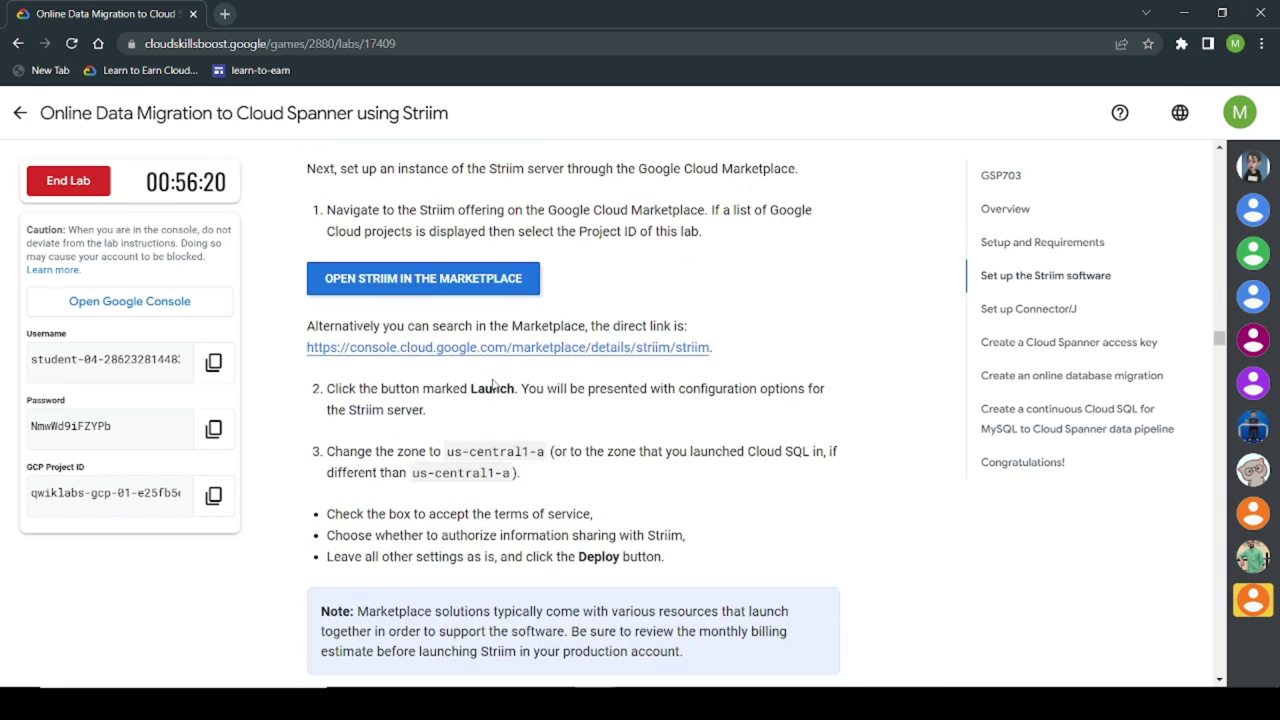
pyautogui.rightClick(548, 350)
# Step: Open the Striim Marketplace listing in an incognito window and launch a new STRIIM deployment
pyautogui.click(612, 401)
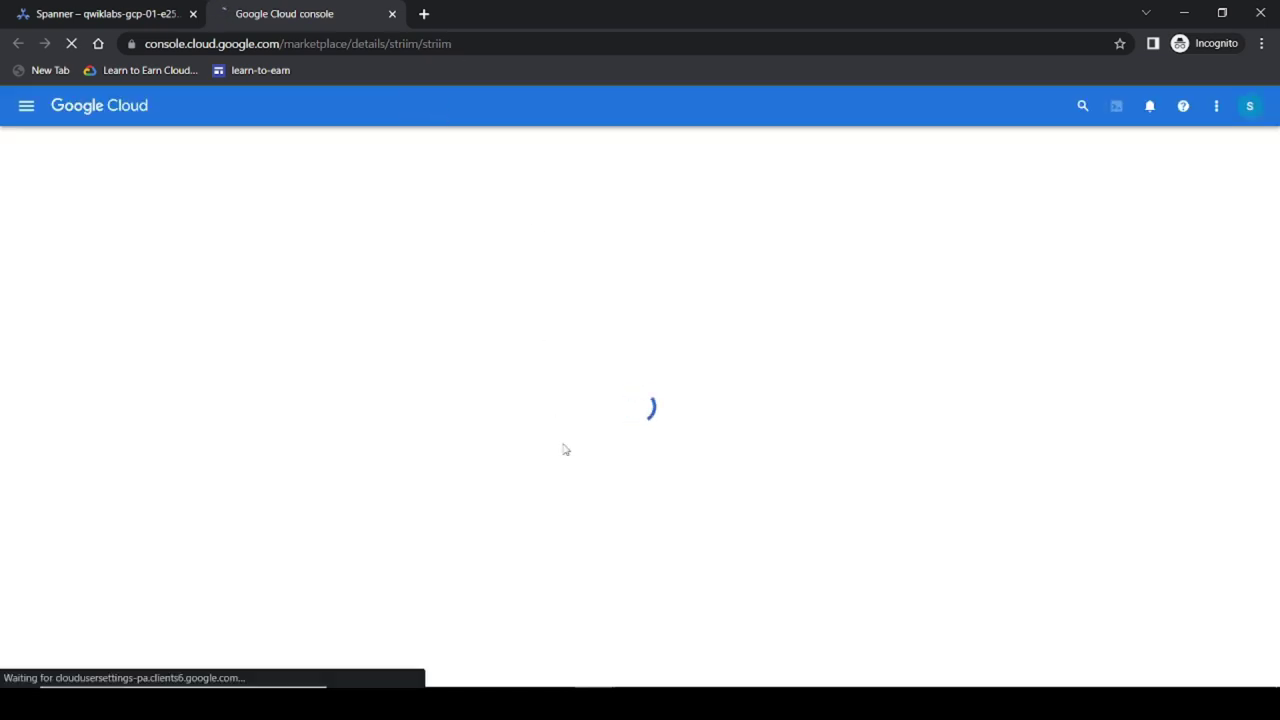
pyautogui.click(551, 671)
pyautogui.scroll(-2, 549, 511)
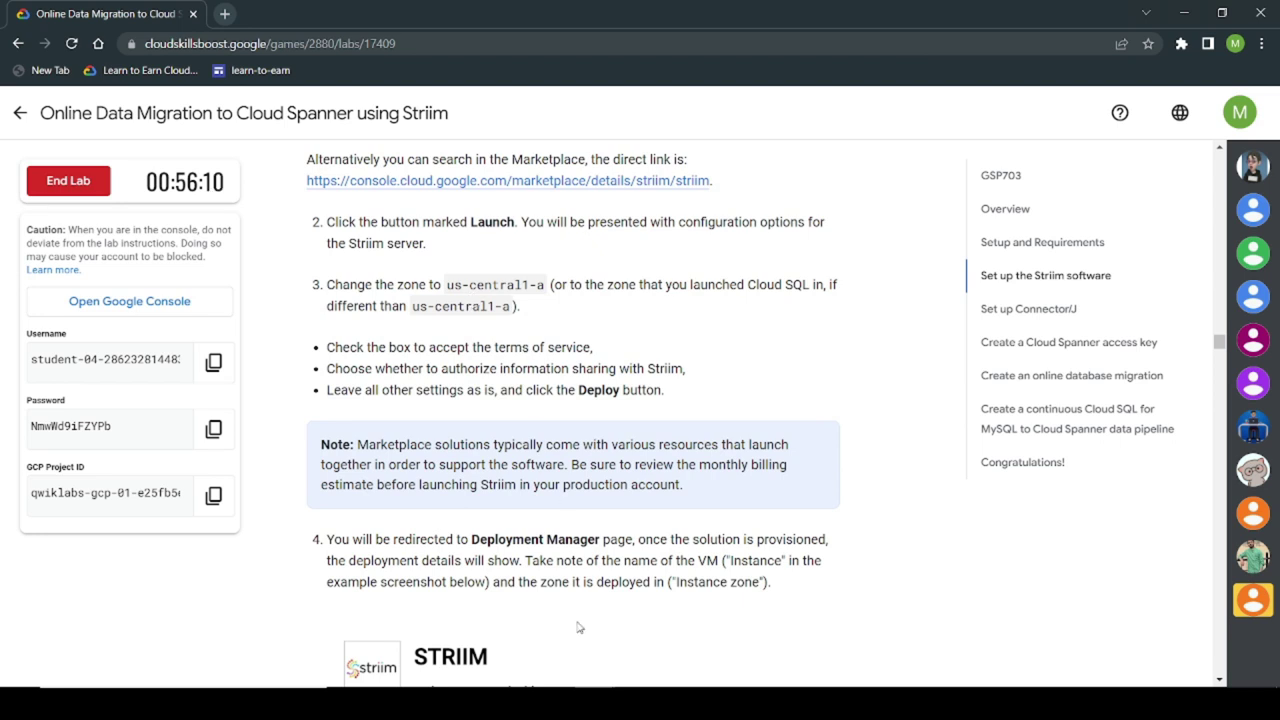
pyautogui.moveTo(590, 700)
pyautogui.click(643, 640)
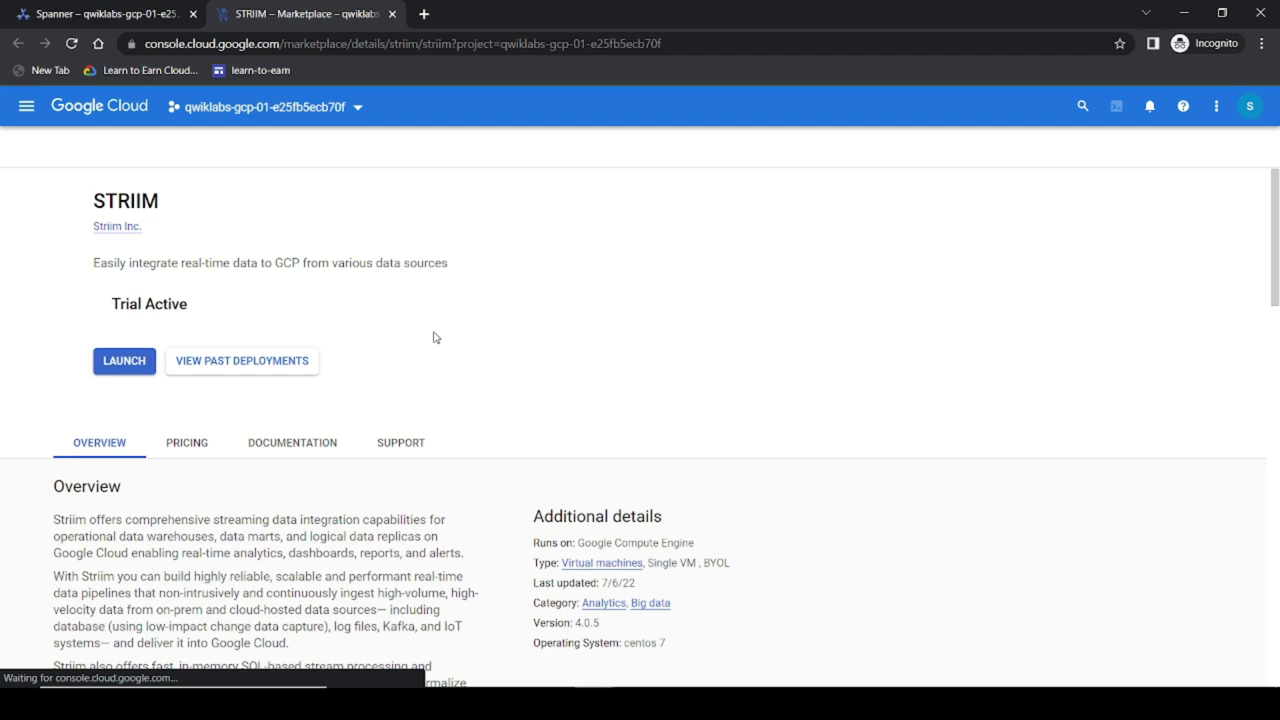
pyautogui.click(194, 364)
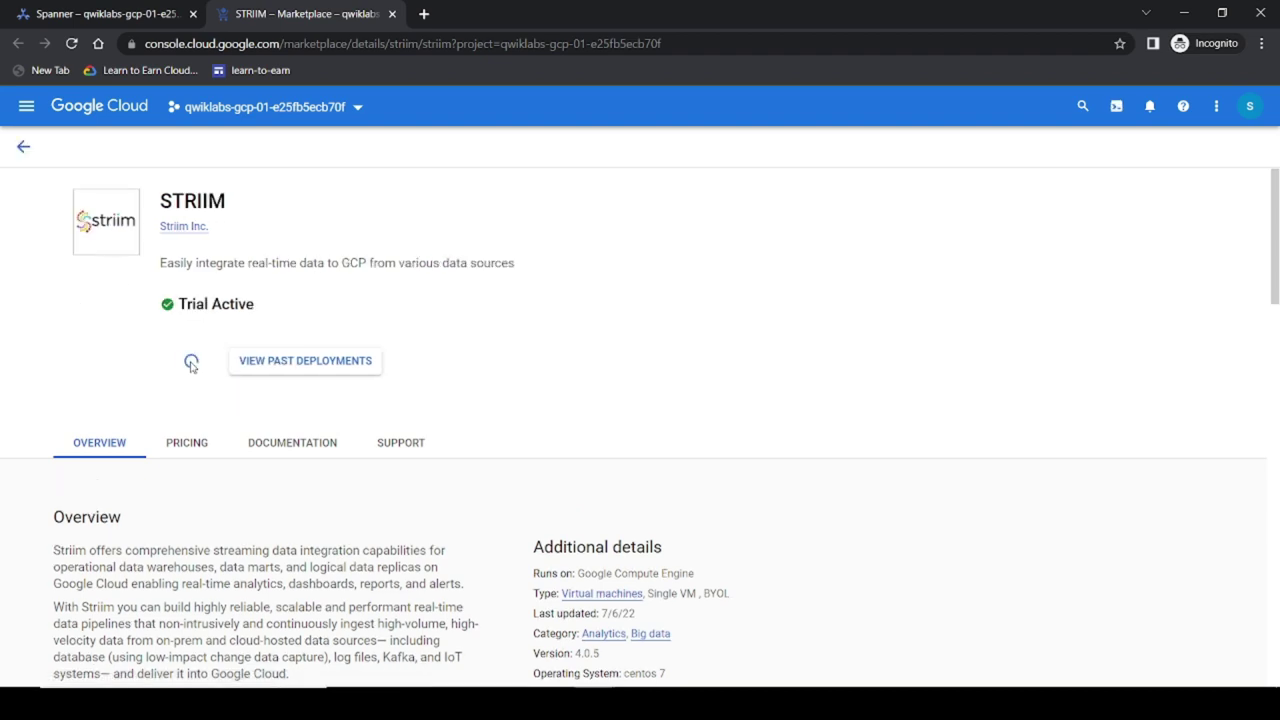
pyautogui.click(182, 361)
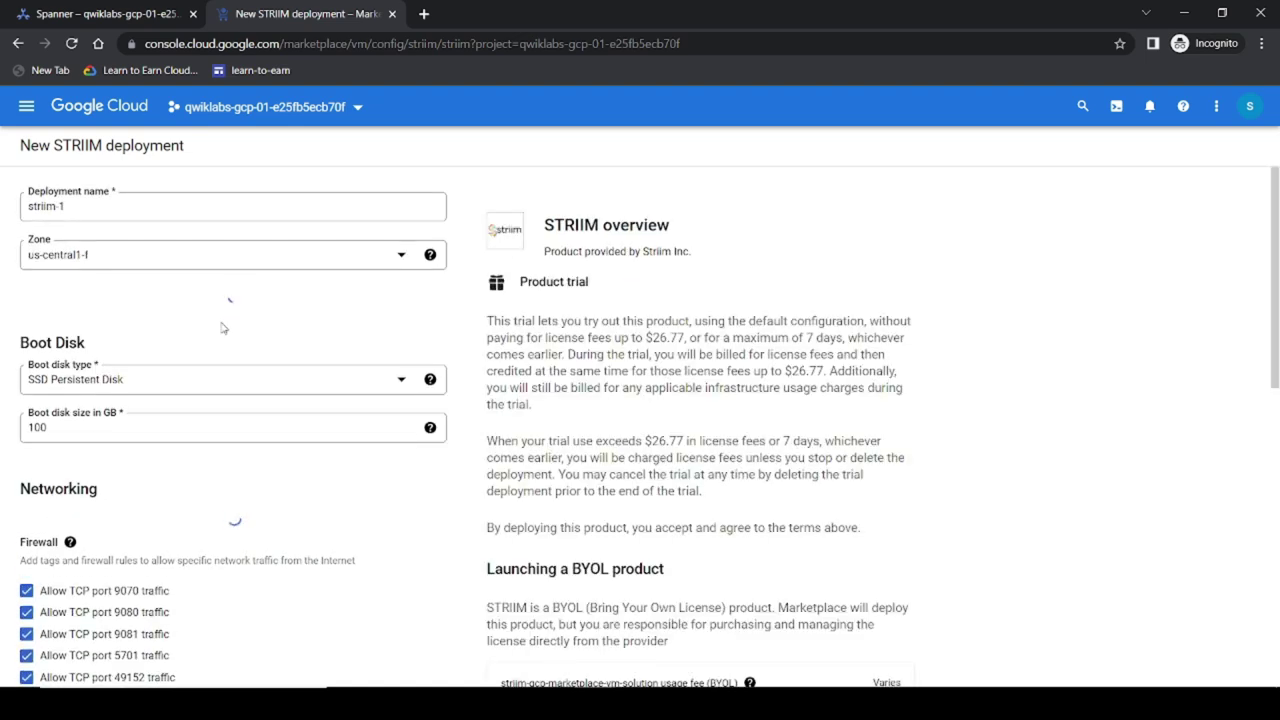
# Step: Deploy striim-1 in zone us-central1-a, accepting the terms and allowing information sharing with Striim
pyautogui.click(95, 262)
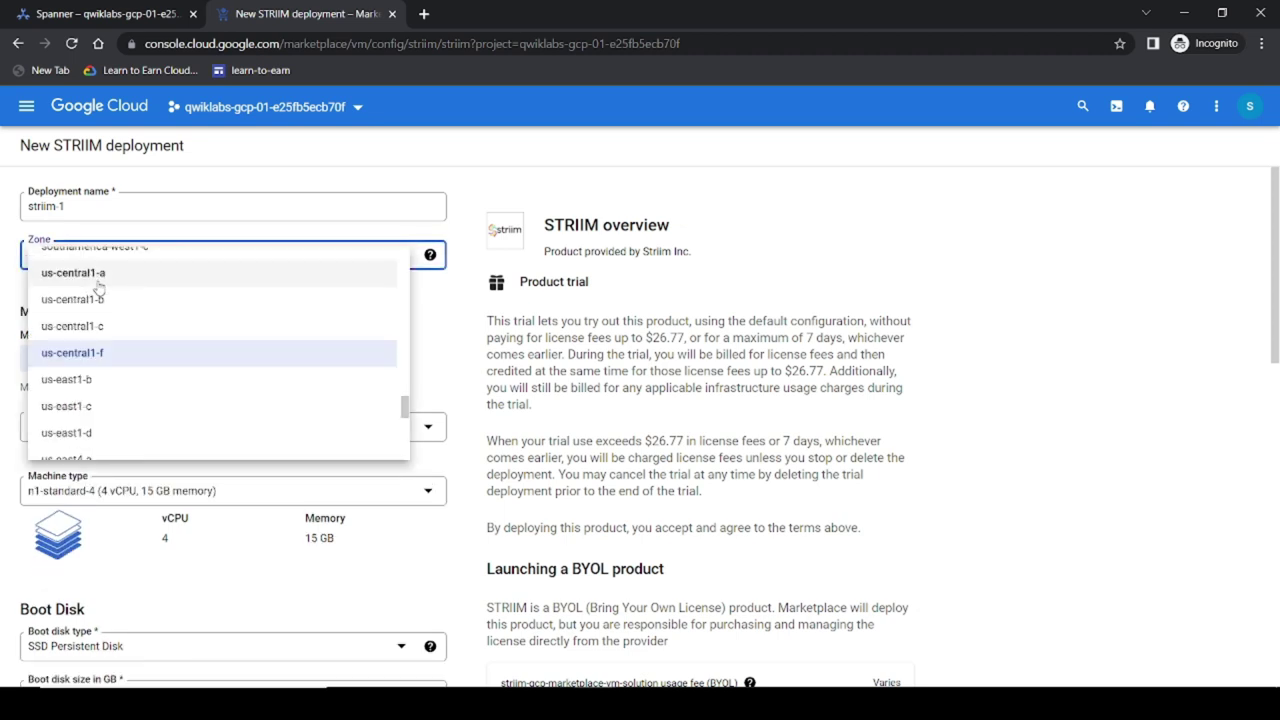
pyautogui.click(97, 274)
pyautogui.scroll(-5, 158, 607)
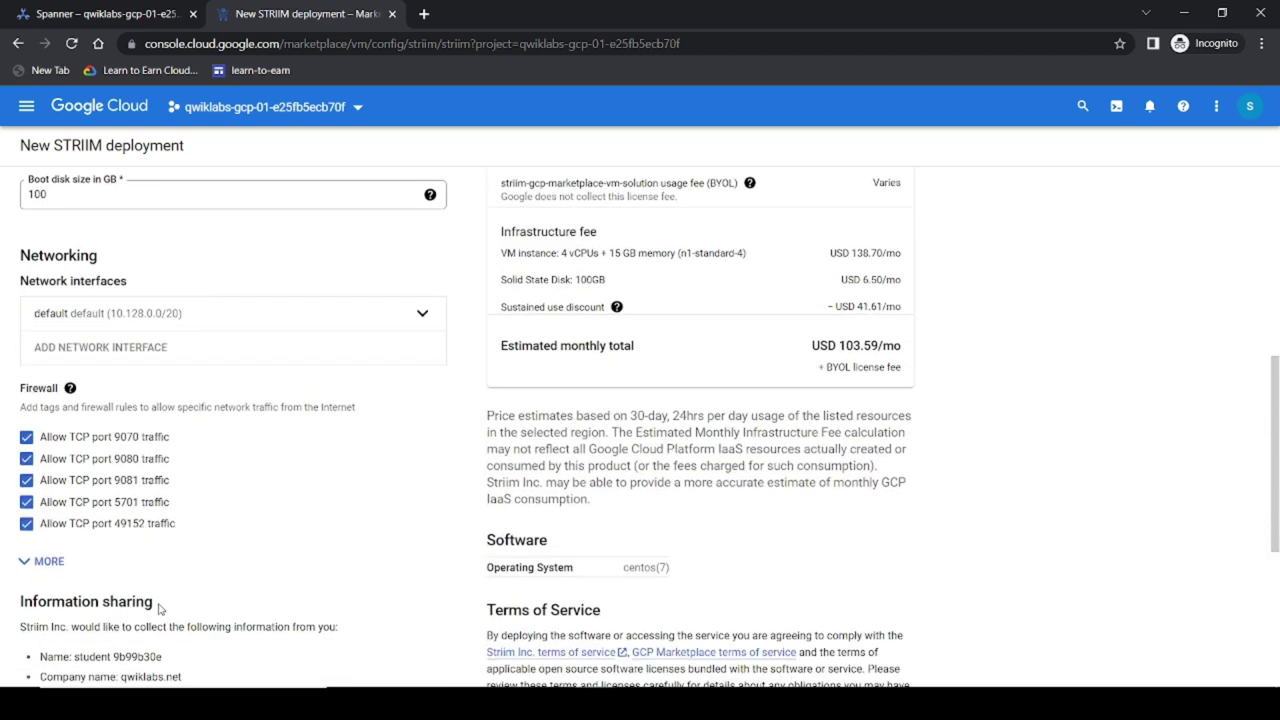
pyautogui.scroll(-4, 158, 610)
pyautogui.click(26, 619)
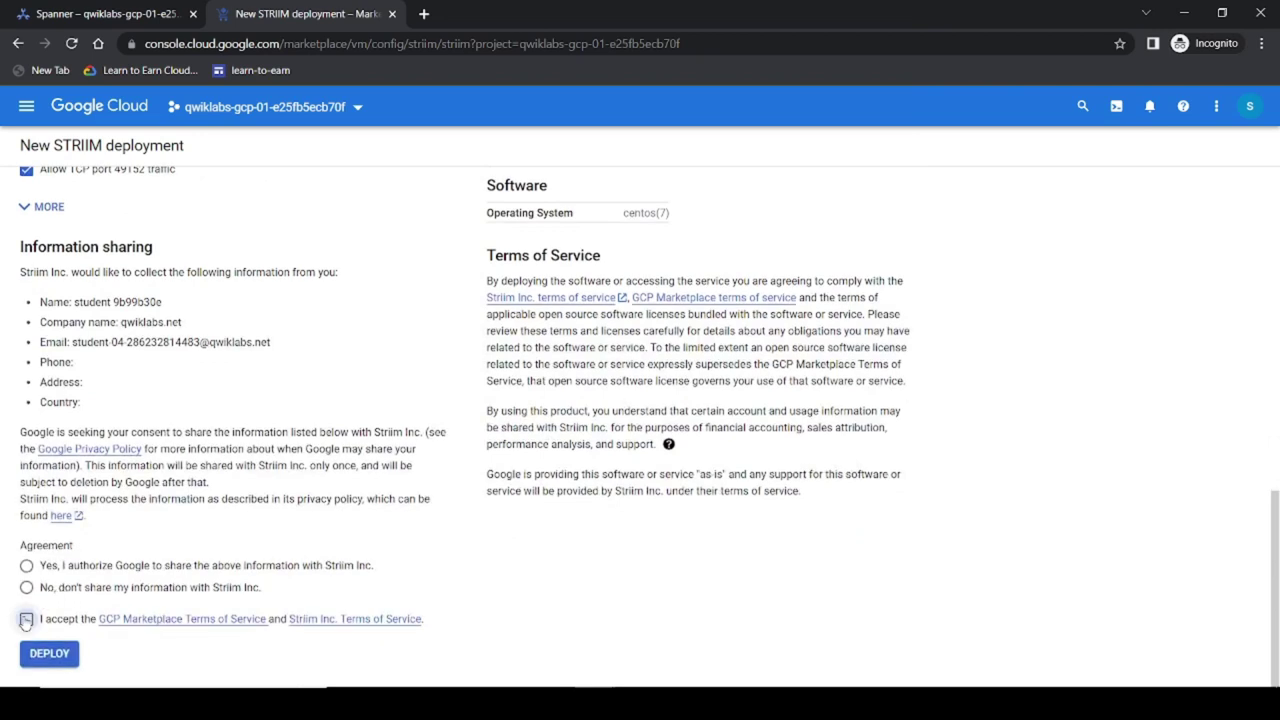
pyautogui.click(27, 566)
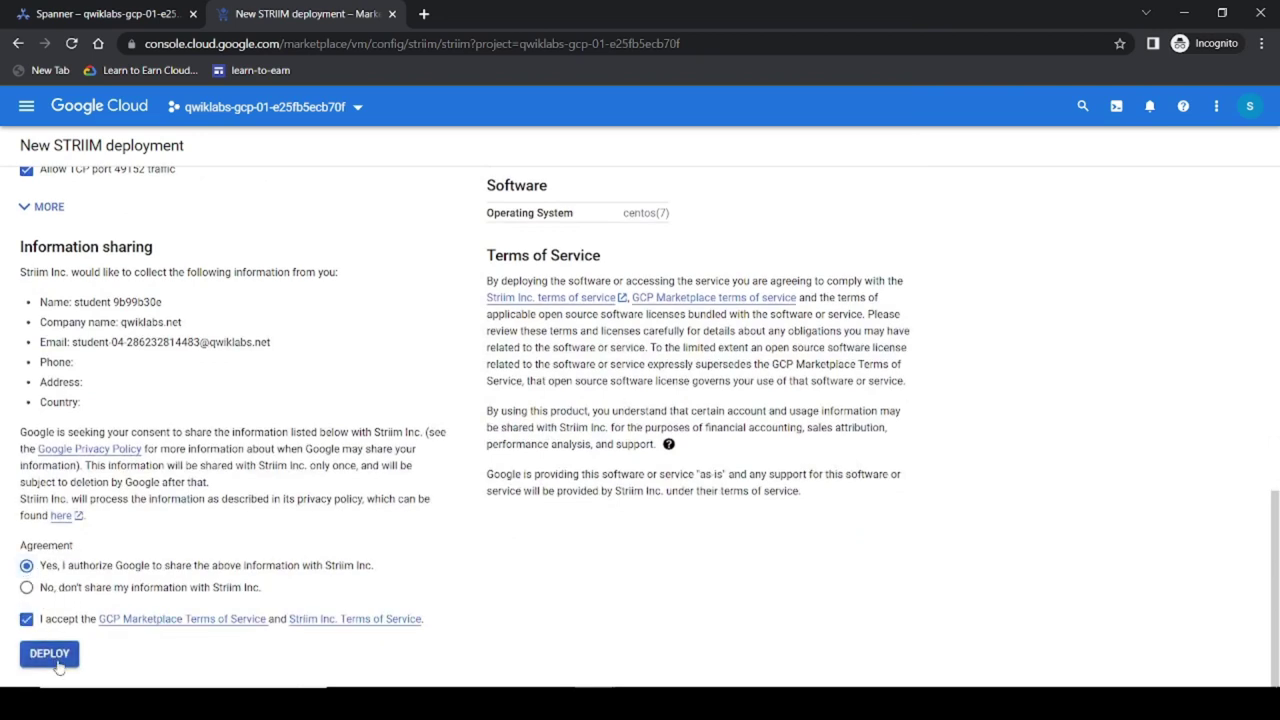
pyautogui.click(55, 660)
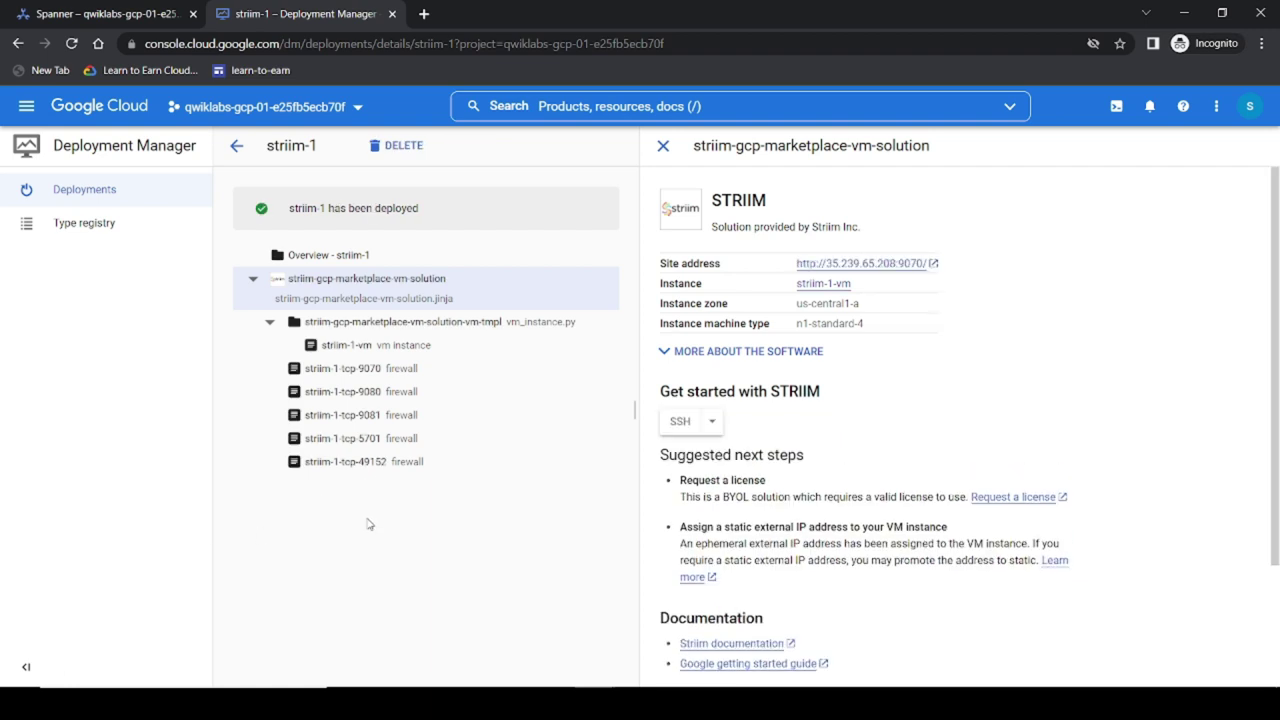
# Step: Return to the lab instructions and scroll down to the next section
pyautogui.moveTo(491, 685)
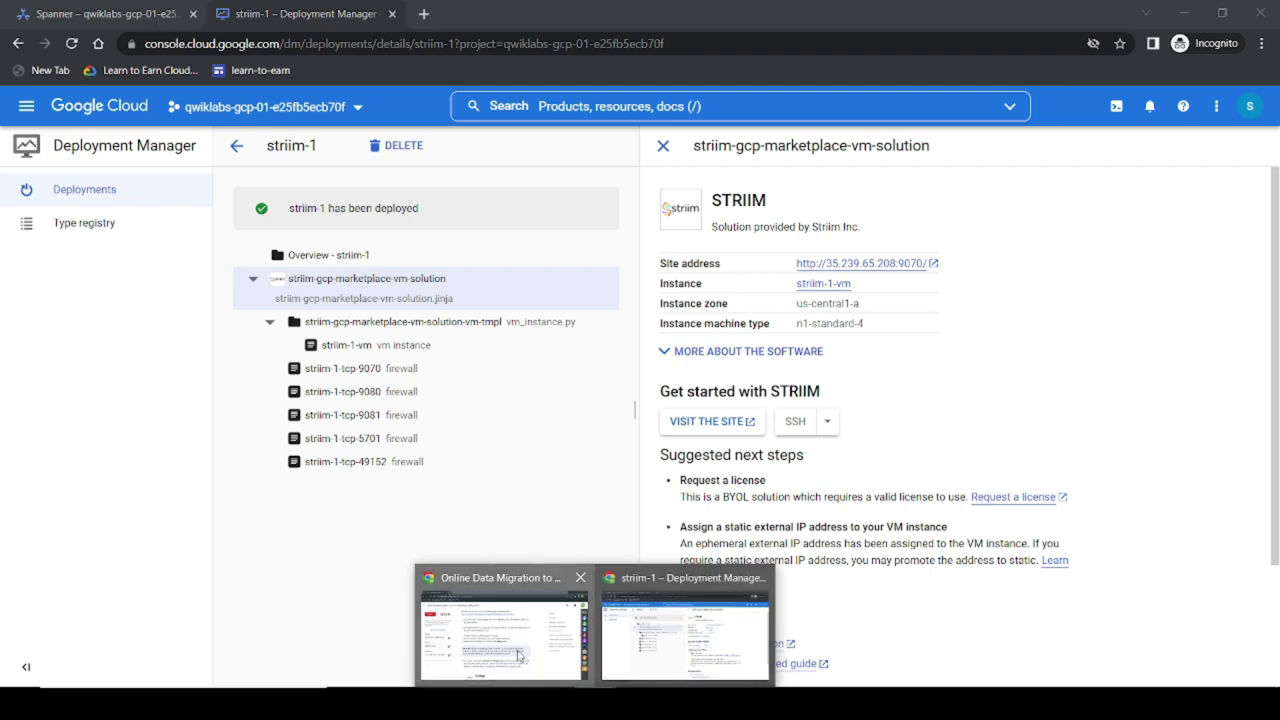
pyautogui.click(520, 650)
pyautogui.scroll(-5, 538, 541)
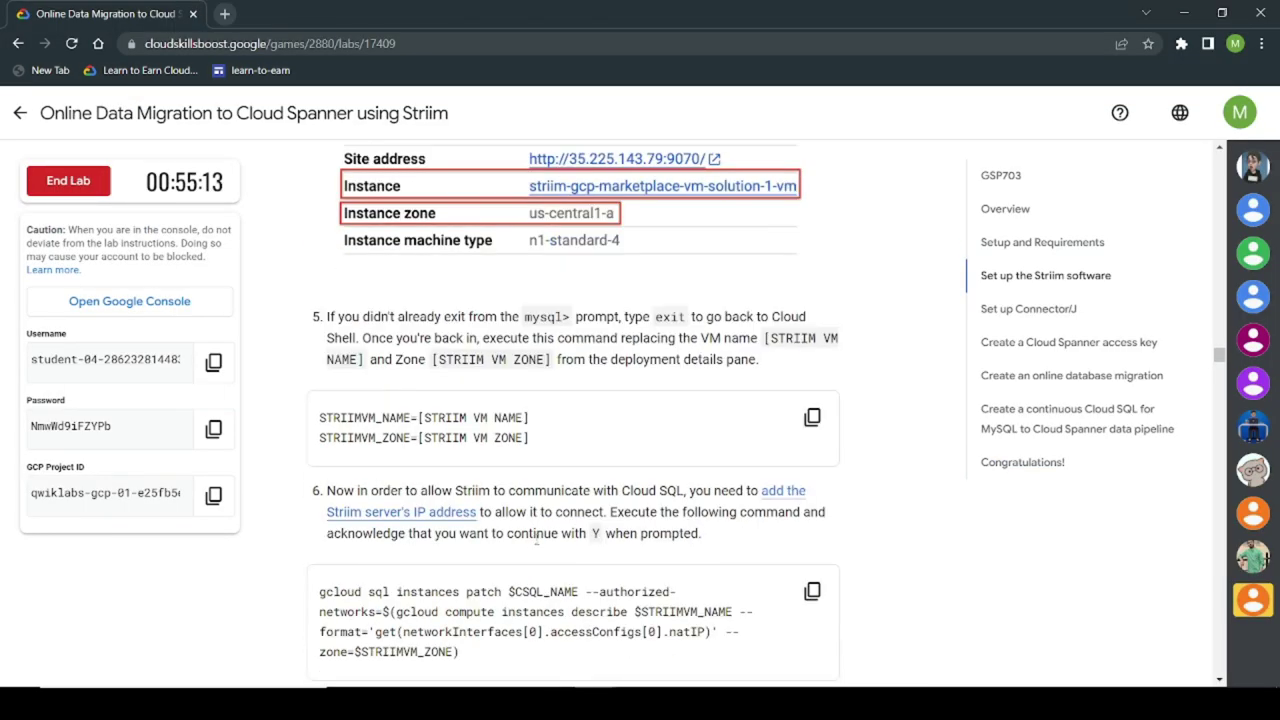
# Step: Paste the lab's STRIIMVM variable commands into a new Notepad window
pyautogui.click(812, 417)
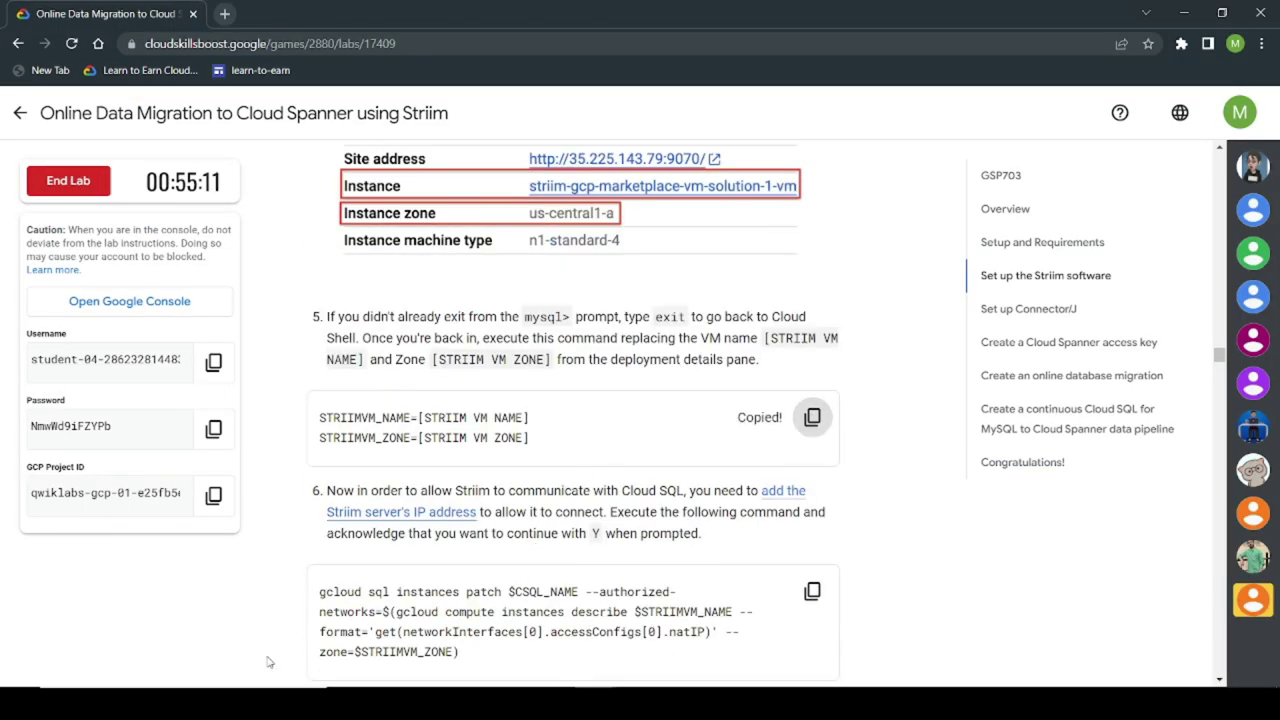
pyautogui.press('super')
pyautogui.write('note')
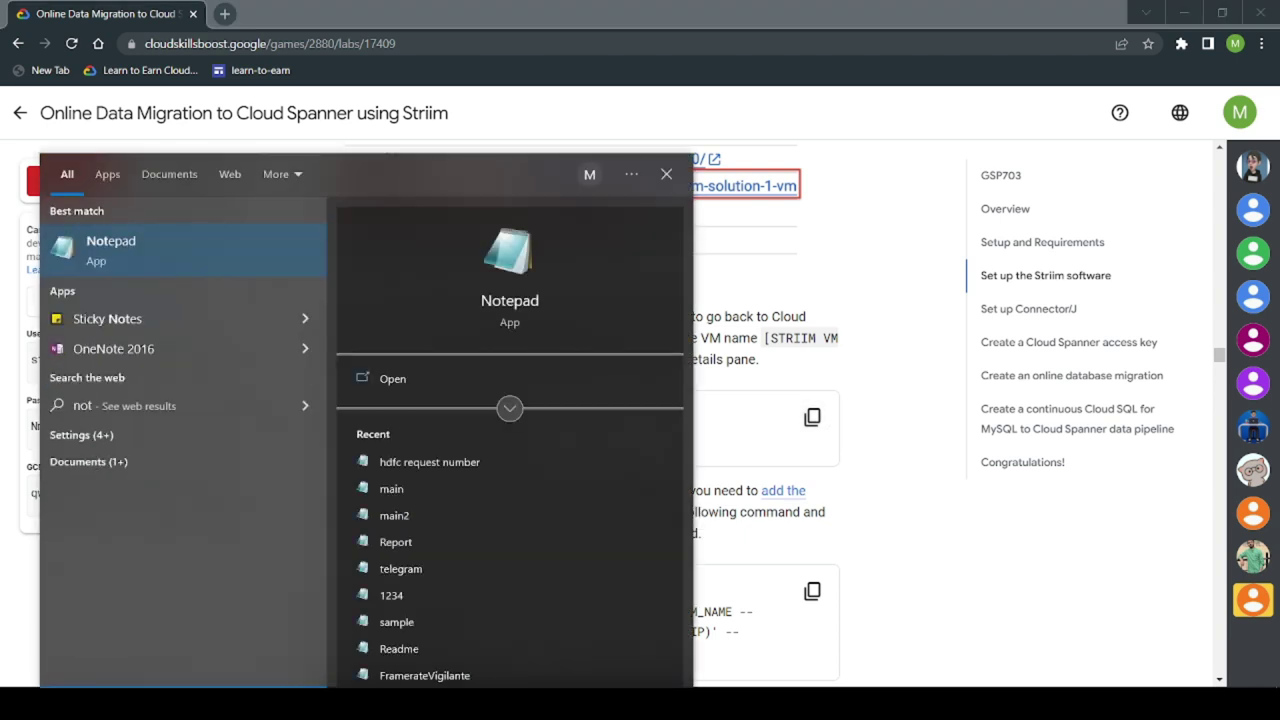
pyautogui.click(151, 240)
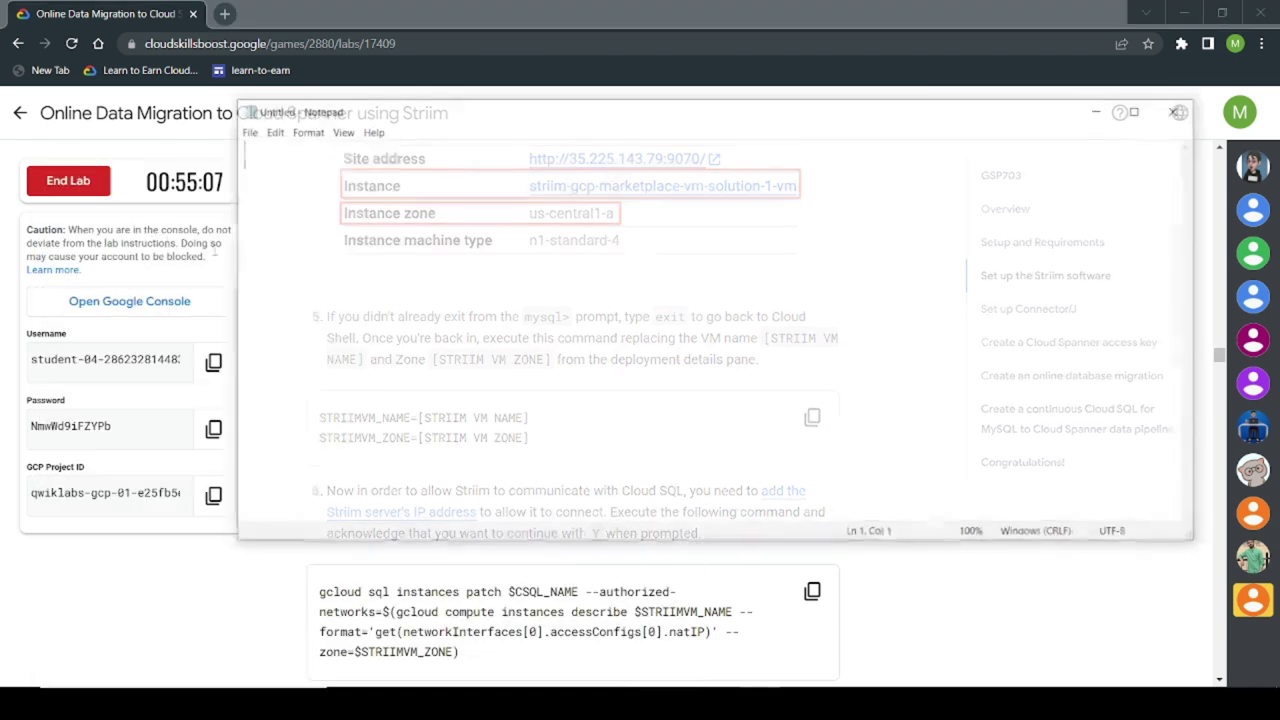
pyautogui.hotkey('ctrl', 'v')
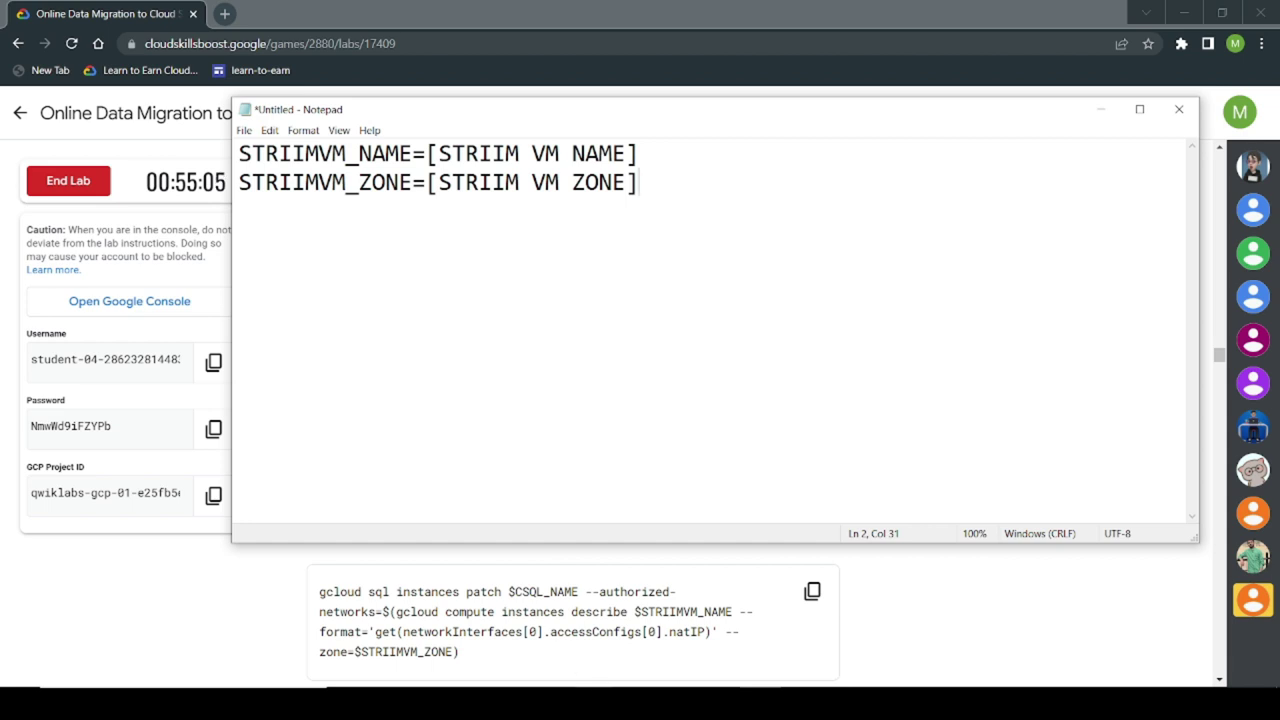
# Step: Replace the [STRIIM VM NAME] placeholder with striim-1-vm from the deployment details
pyautogui.click(670, 662)
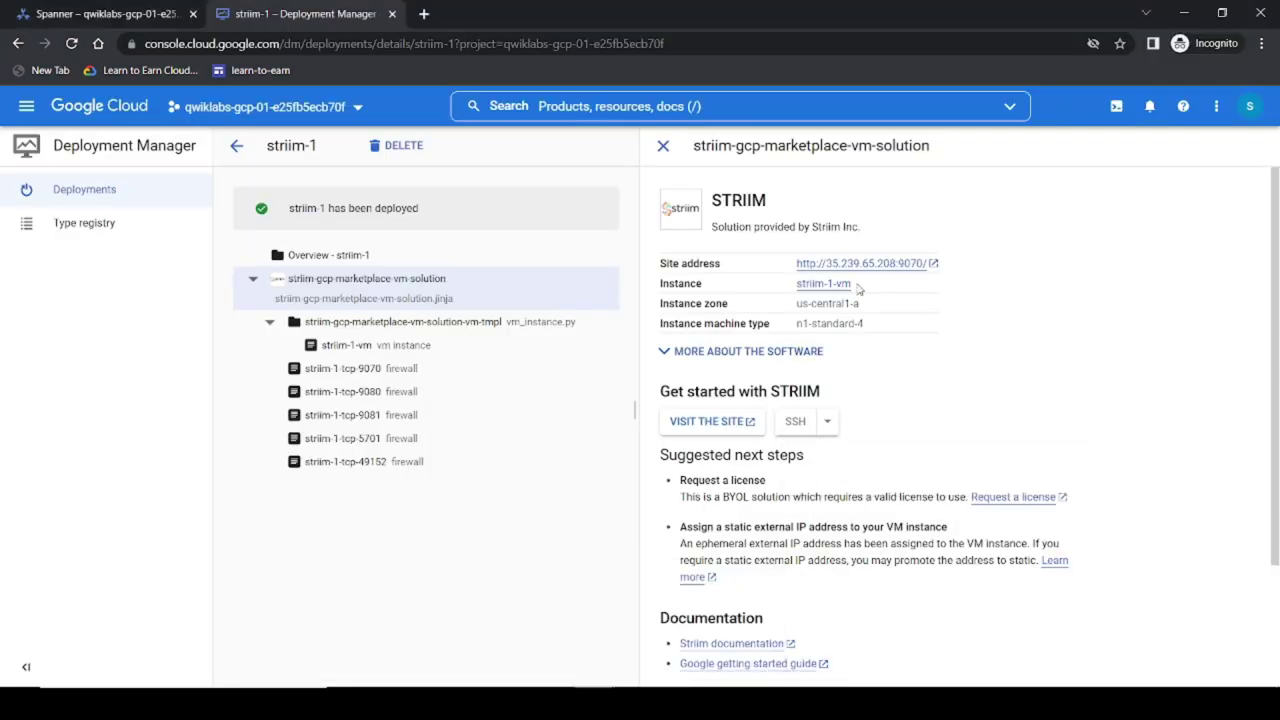
pyautogui.moveTo(852, 285); pyautogui.dragTo(792, 293)
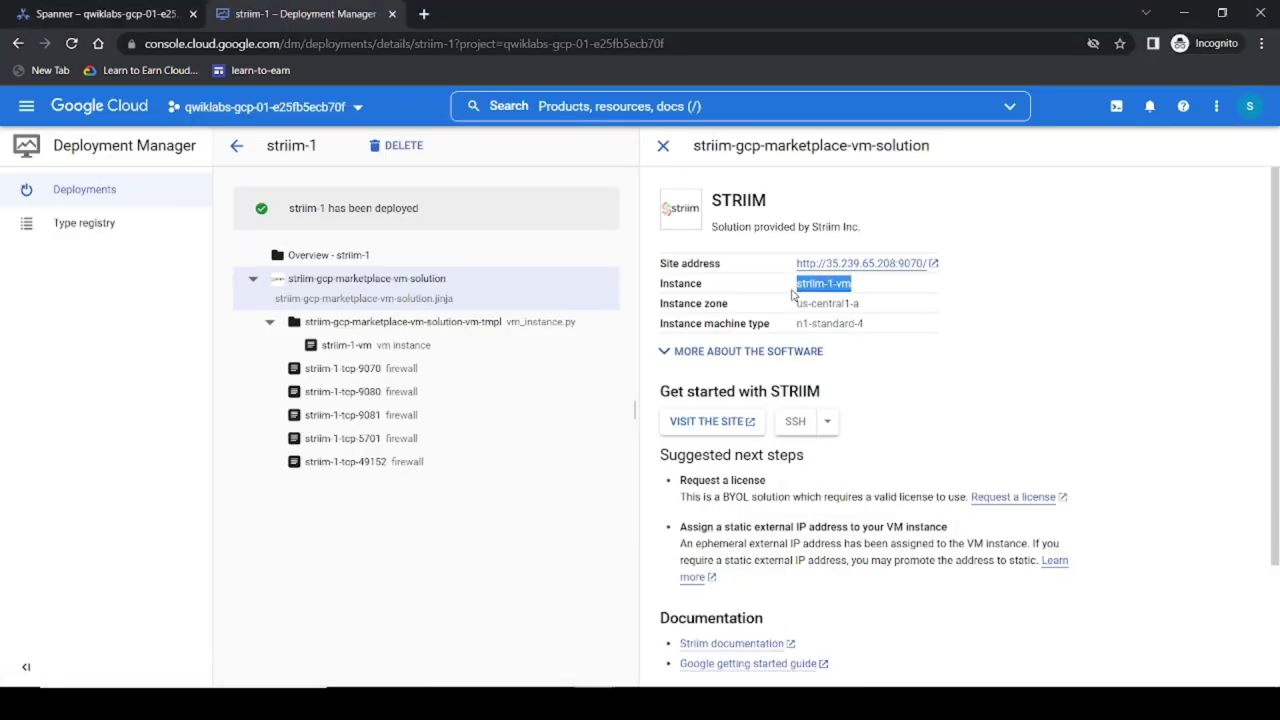
pyautogui.hotkey('alt', 'Tab')
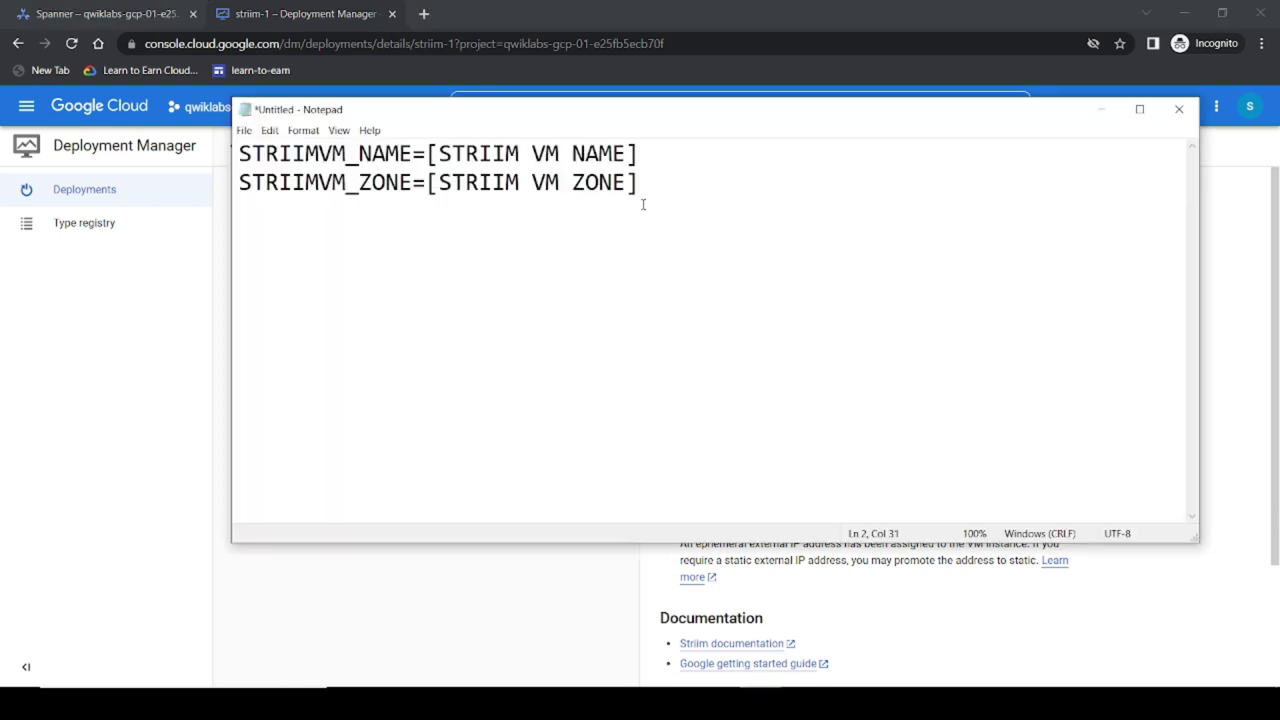
pyautogui.moveTo(646, 155); pyautogui.dragTo(431, 160)
pyautogui.hotkey('ctrl', 'v')
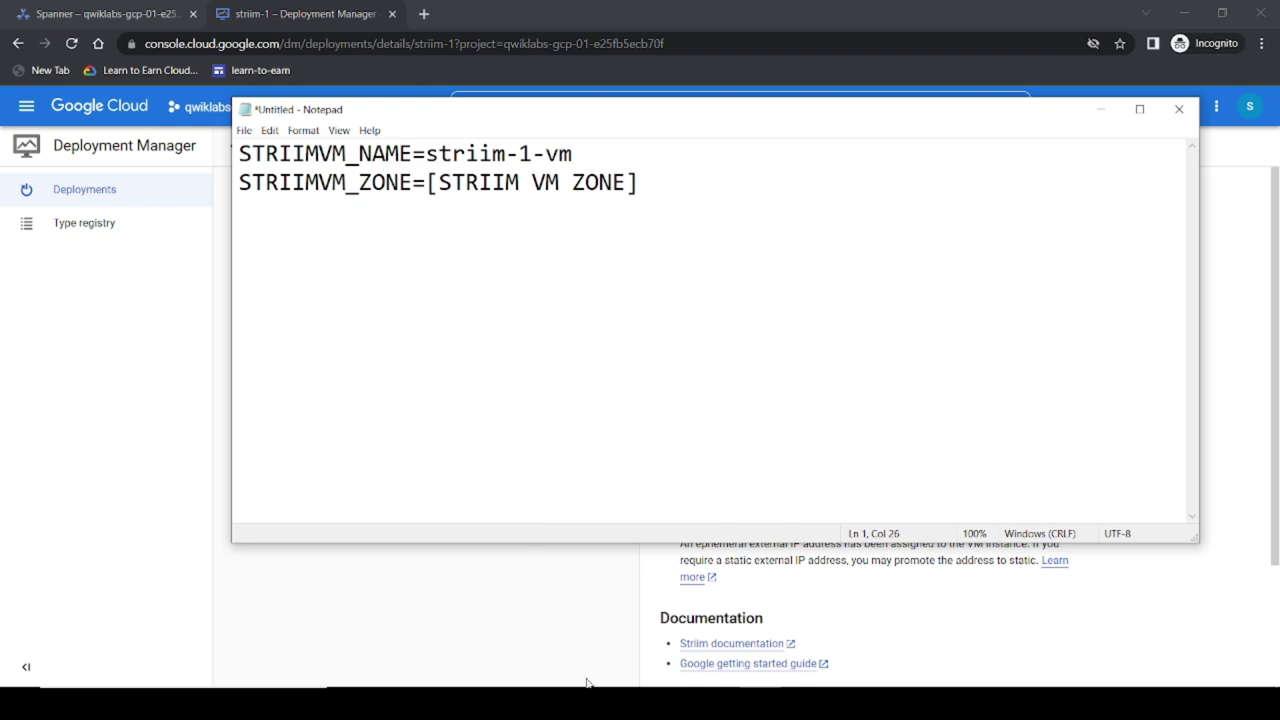
# Step: Replace the [STRIIM VM ZONE] placeholder with us-central1-a and select all the text
pyautogui.moveTo(590, 684)
pyautogui.click(553, 650)
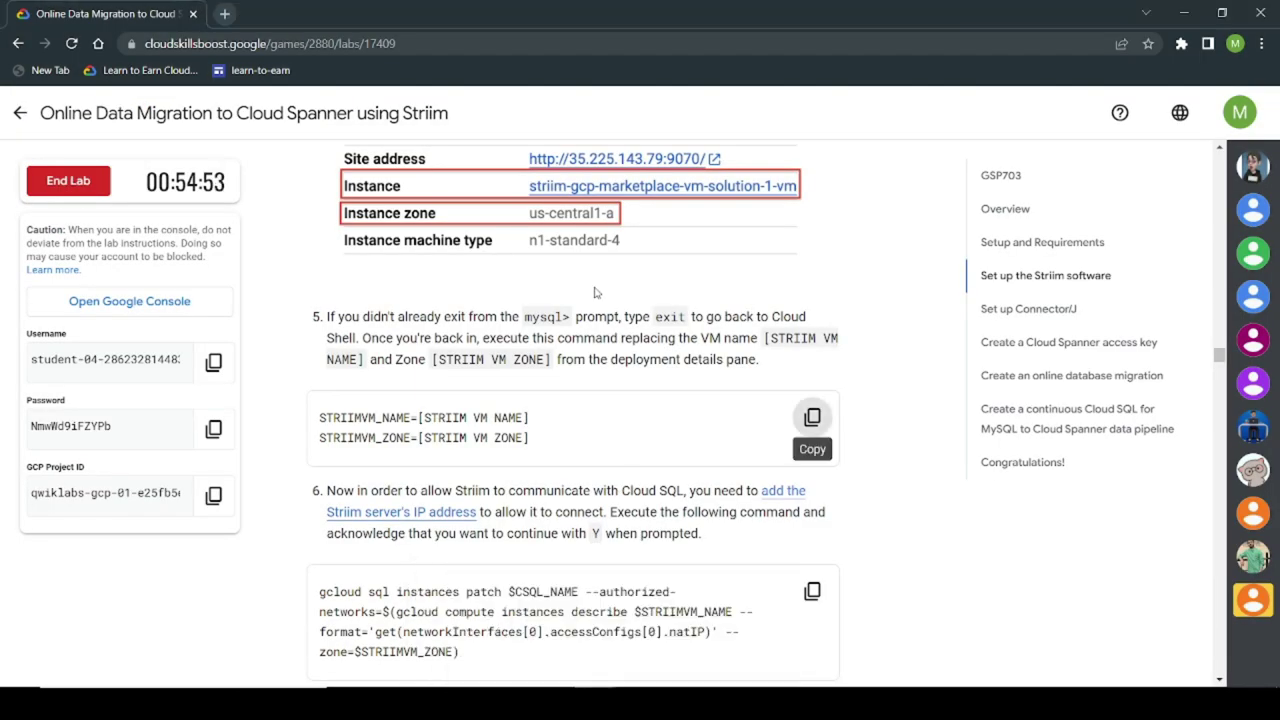
pyautogui.click(675, 625)
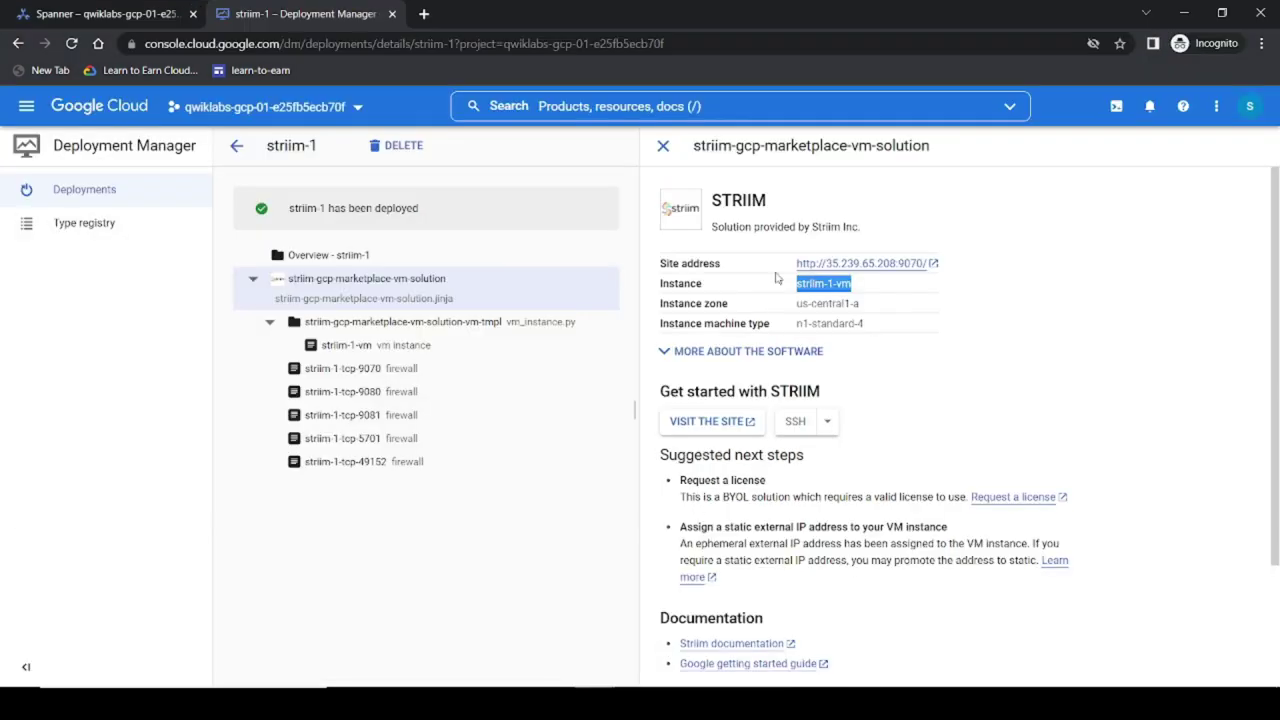
pyautogui.moveTo(872, 310); pyautogui.dragTo(790, 305)
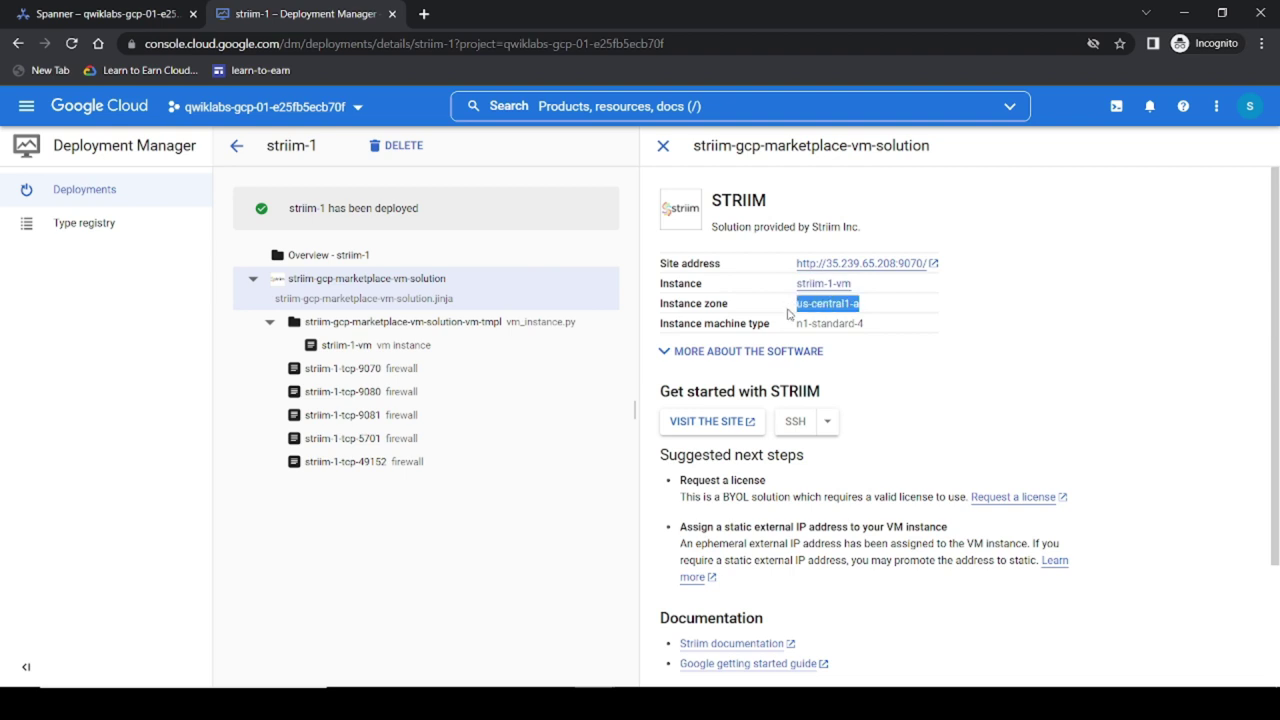
pyautogui.click(760, 702)
pyautogui.moveTo(640, 185); pyautogui.dragTo(431, 199)
pyautogui.hotkey('ctrl', 'v')
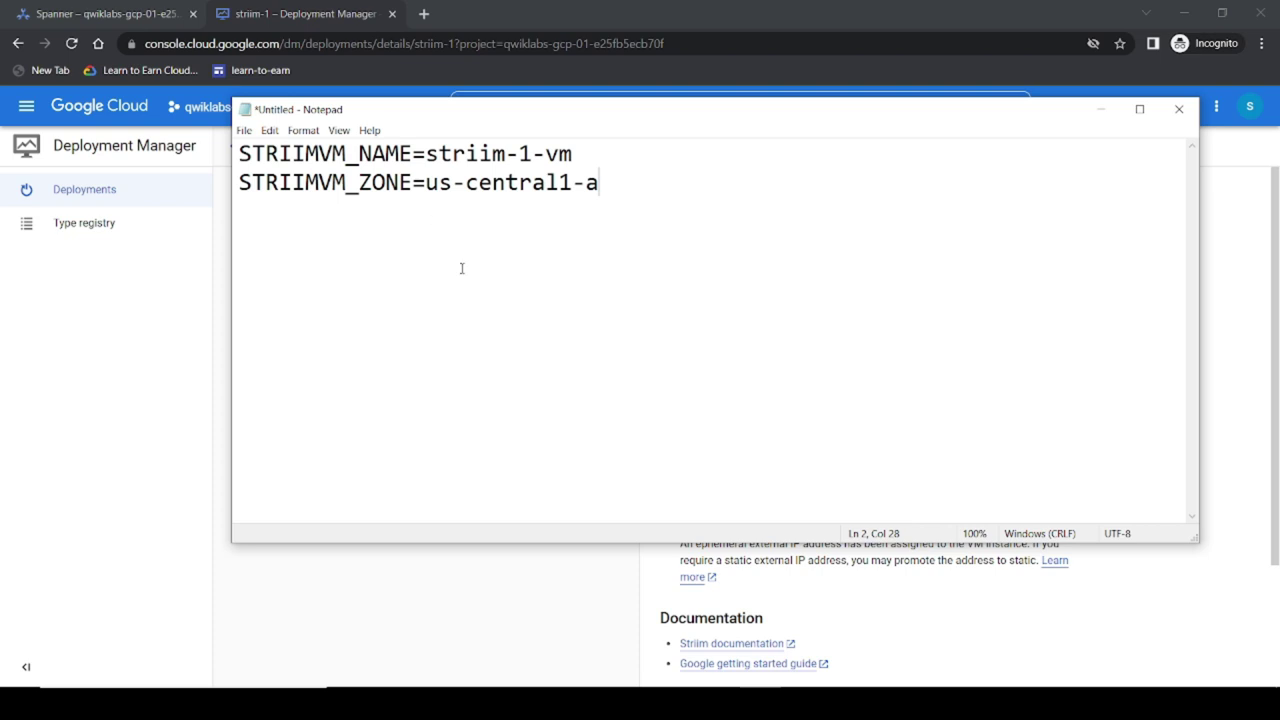
pyautogui.hotkey('ctrl', 'a')
# Step: Go back to the Cloud console tab with the Spanner orders table and Cloud Shell
pyautogui.moveTo(600, 702)
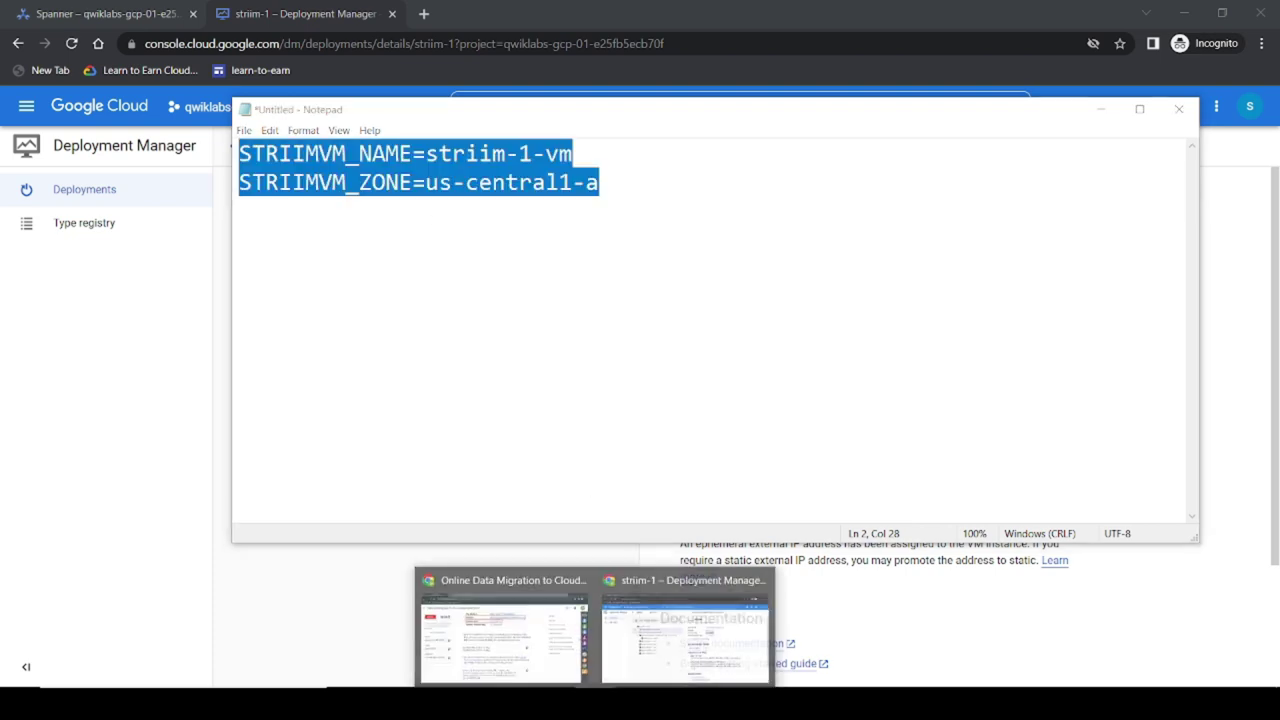
pyautogui.click(559, 663)
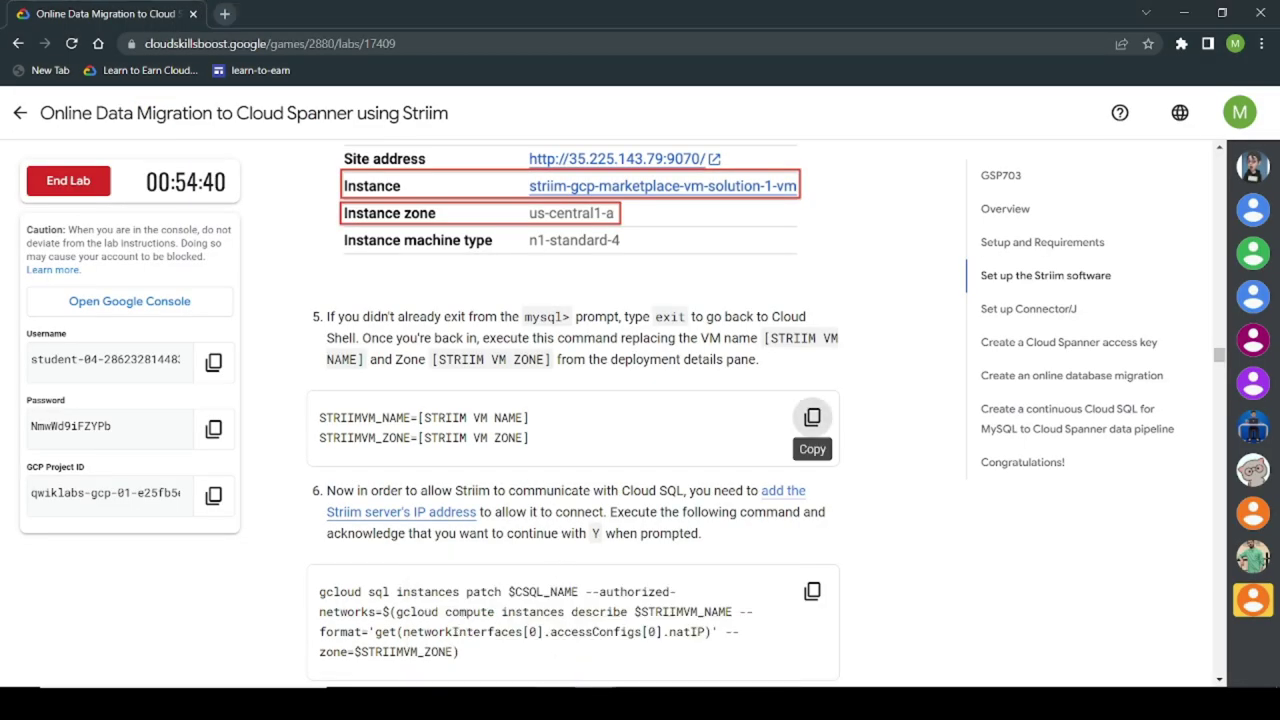
pyautogui.moveTo(600, 702)
pyautogui.click(690, 630)
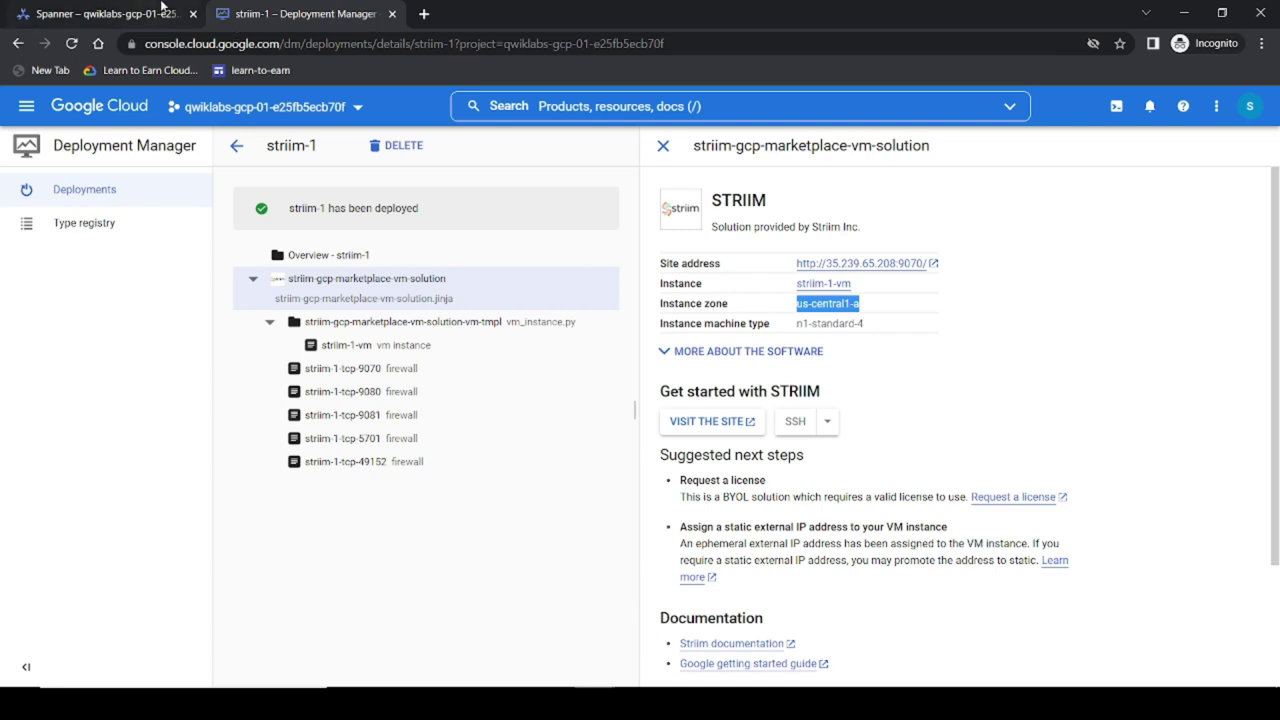
pyautogui.click(150, 16)
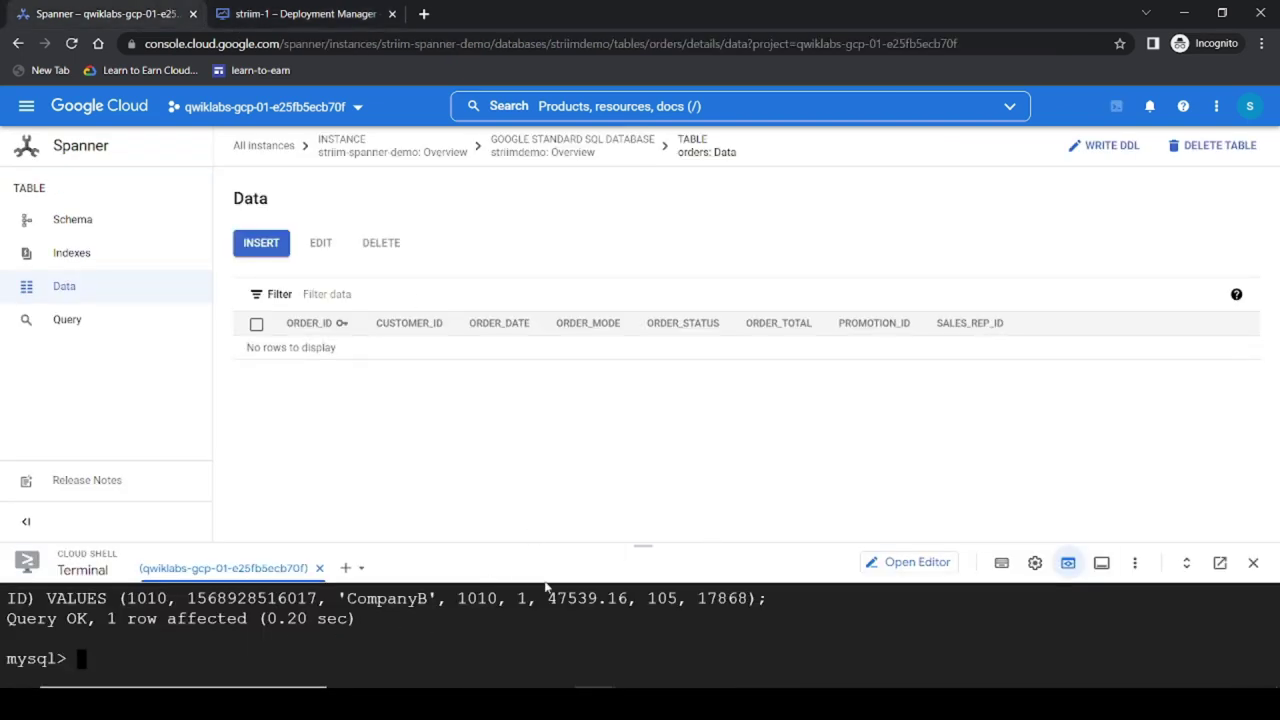
# Step: In a new Cloud Shell session, run the STRIIMVM_NAME and STRIIMVM_ZONE assignments
pyautogui.click(349, 570)
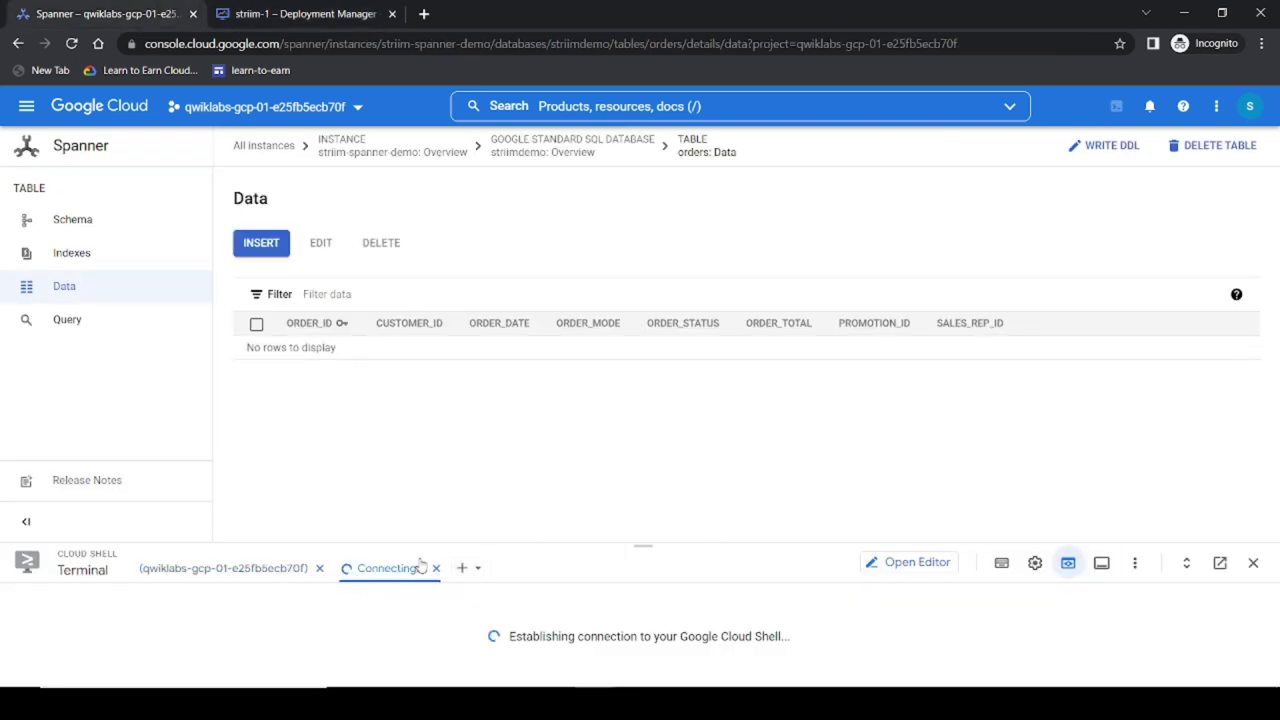
pyautogui.moveTo(643, 545); pyautogui.dragTo(643, 279)
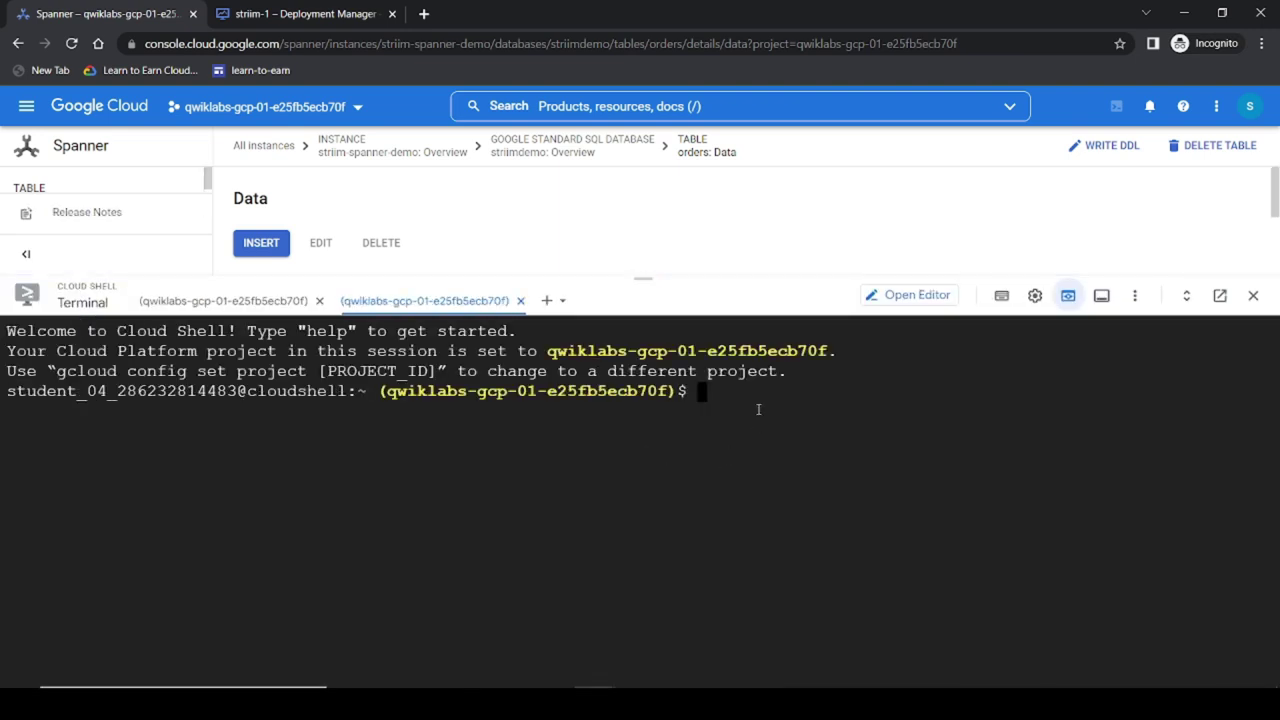
pyautogui.hotkey('ctrl', 'v')
pyautogui.press('Return')
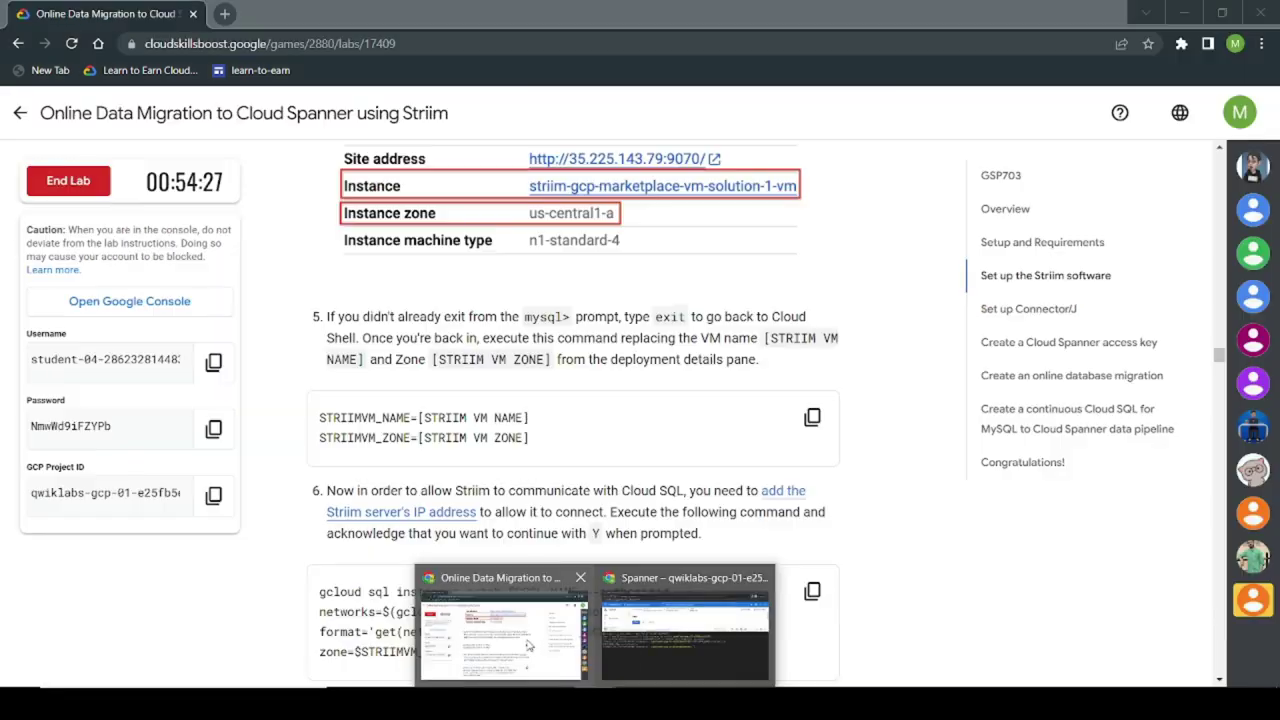
# Step: Copy the authorized-networks patch command from the lab and run it in Cloud Shell
pyautogui.click(531, 645)
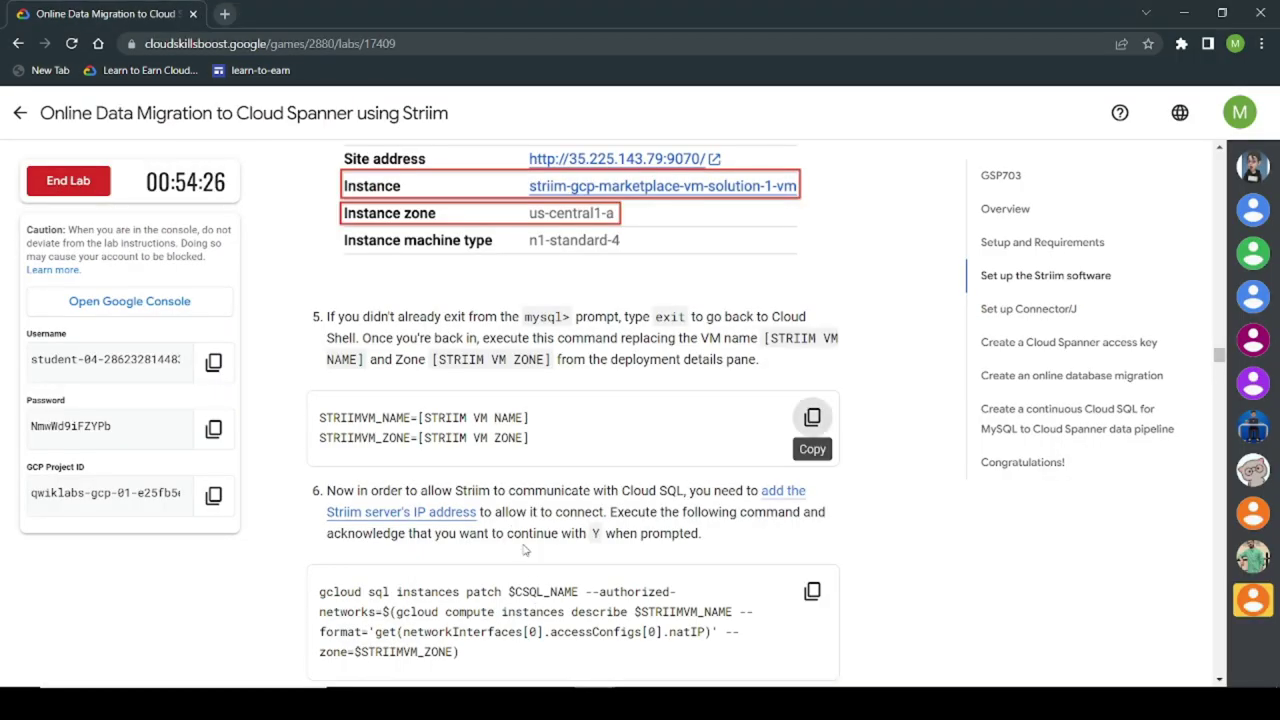
pyautogui.scroll(-1, 506, 494)
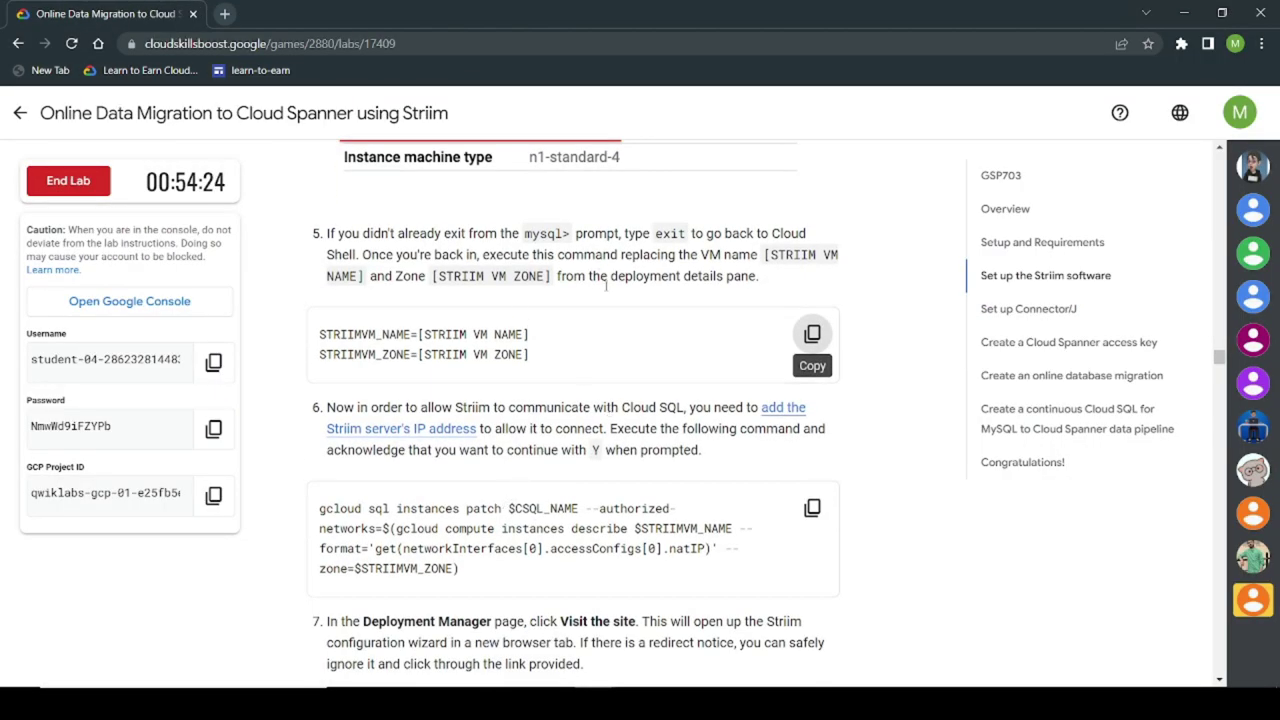
pyautogui.scroll(-1, 590, 415)
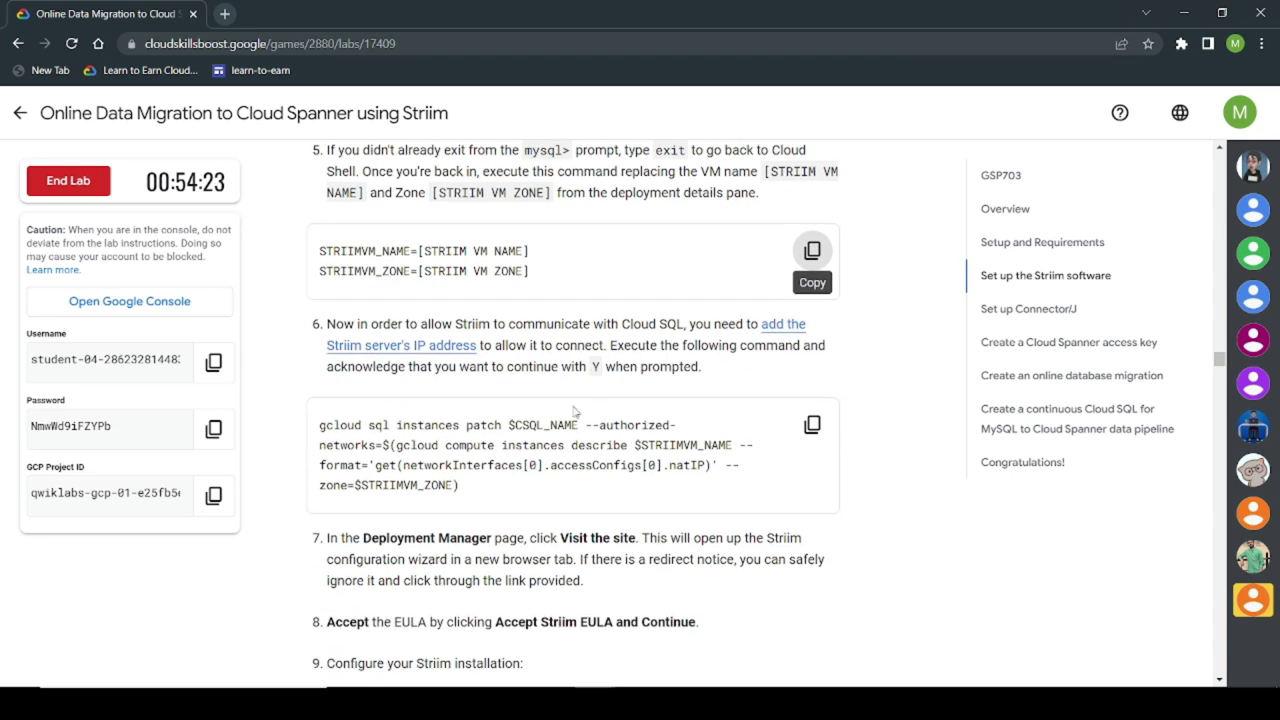
pyautogui.click(812, 424)
pyautogui.click(597, 704)
pyautogui.click(678, 640)
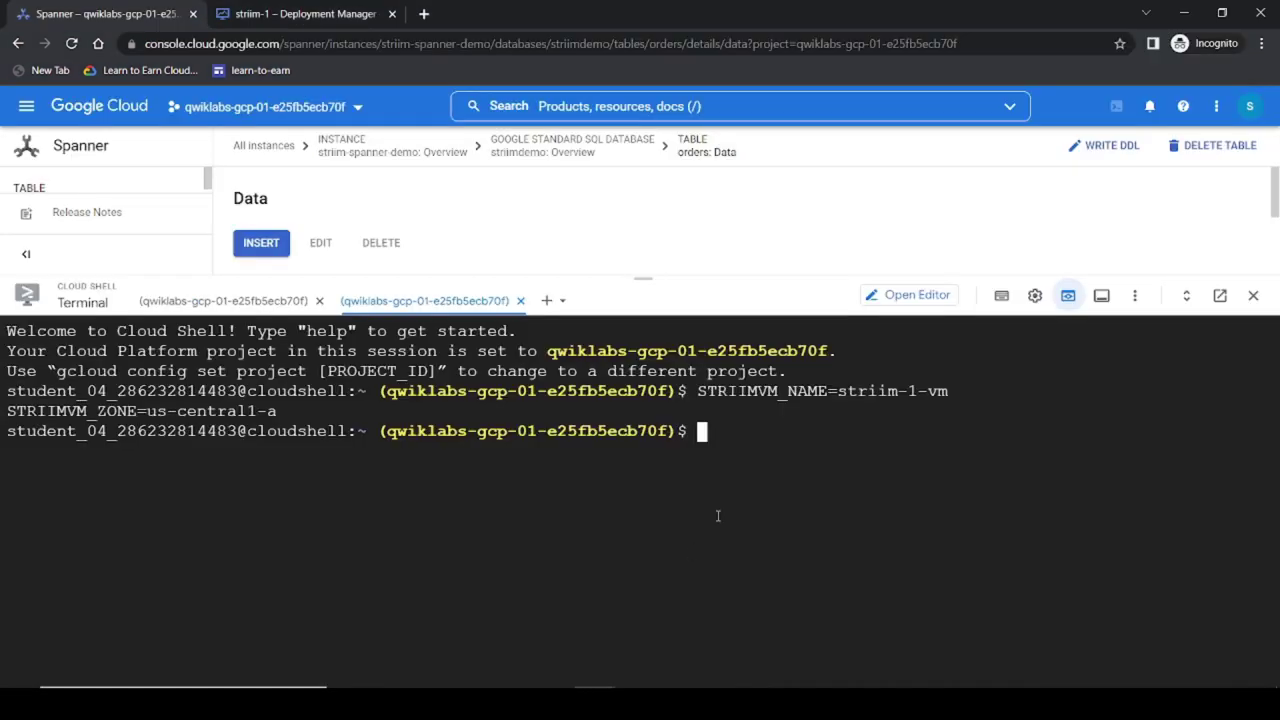
pyautogui.hotkey('ctrl', 'v')
pyautogui.press('Return')
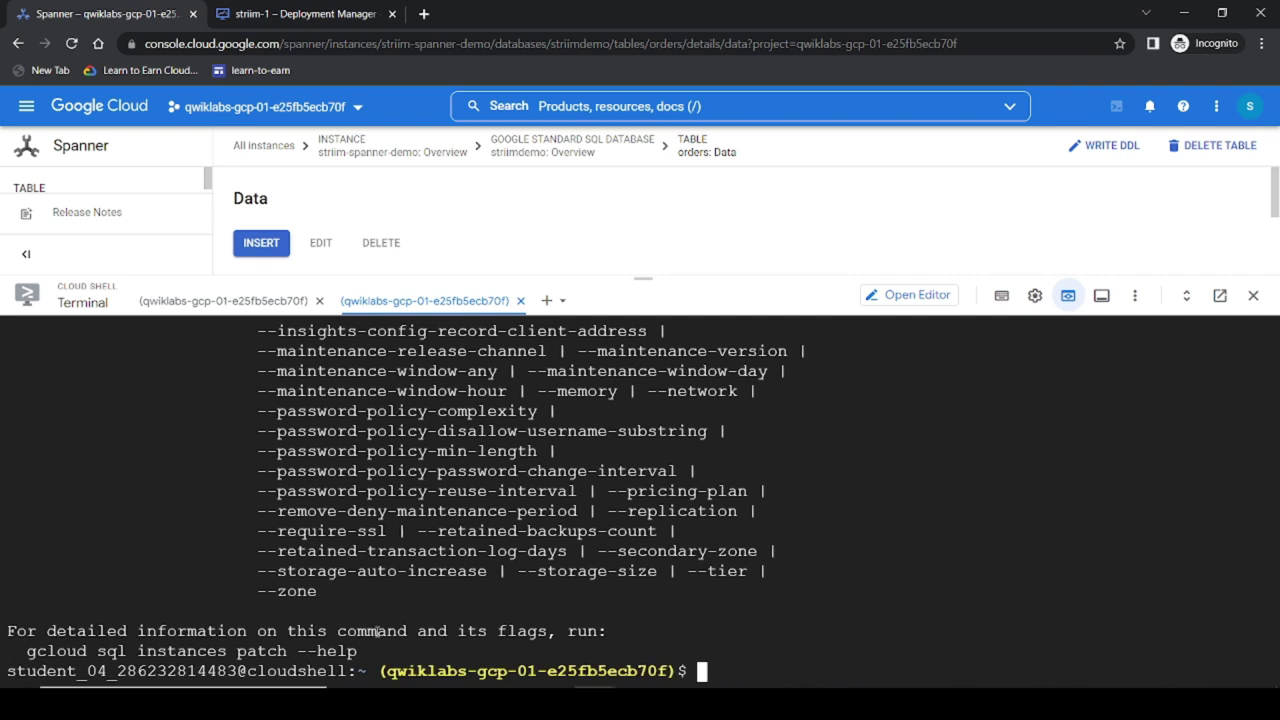
# Step: Exit the mysql prompt in the second terminal session
pyautogui.scroll(10, 429, 641)
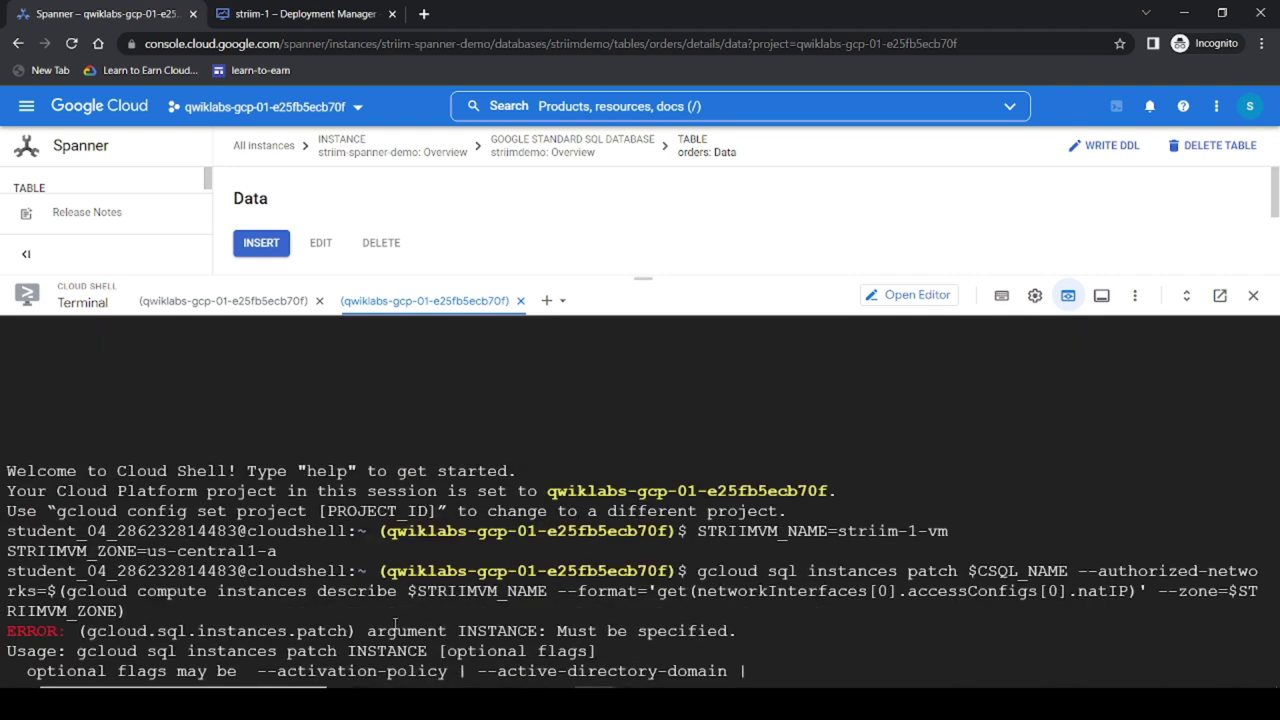
pyautogui.click(520, 300)
pyautogui.write('exit')
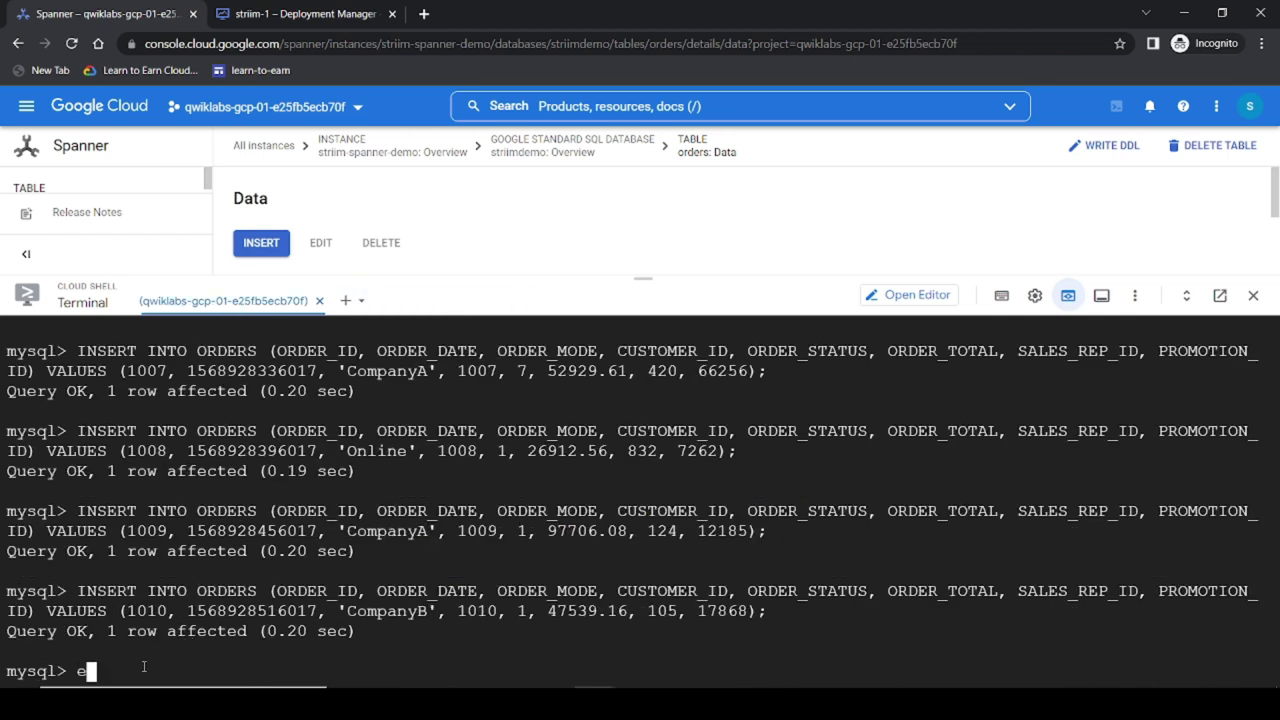
pyautogui.press('Return')
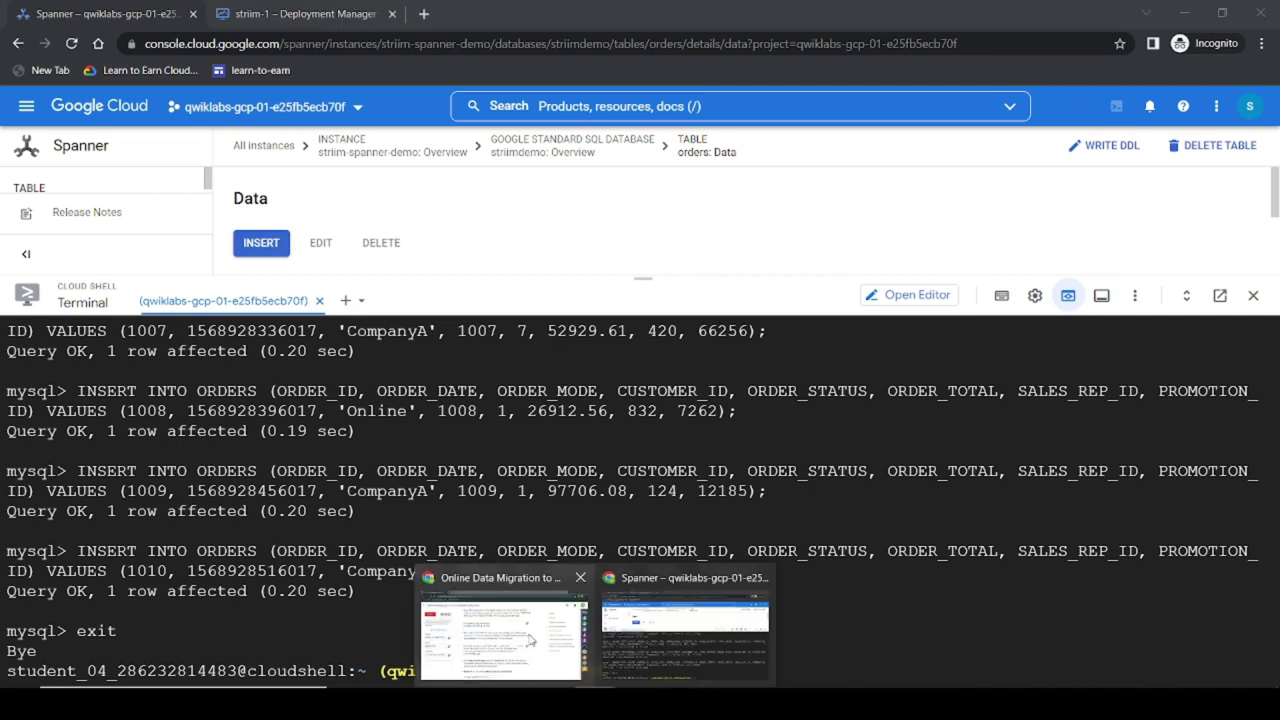
# Step: Copy both STRIIMVM variable lines from the Notepad draft
pyautogui.click(500, 630)
pyautogui.hotkey('alt', 'Tab')
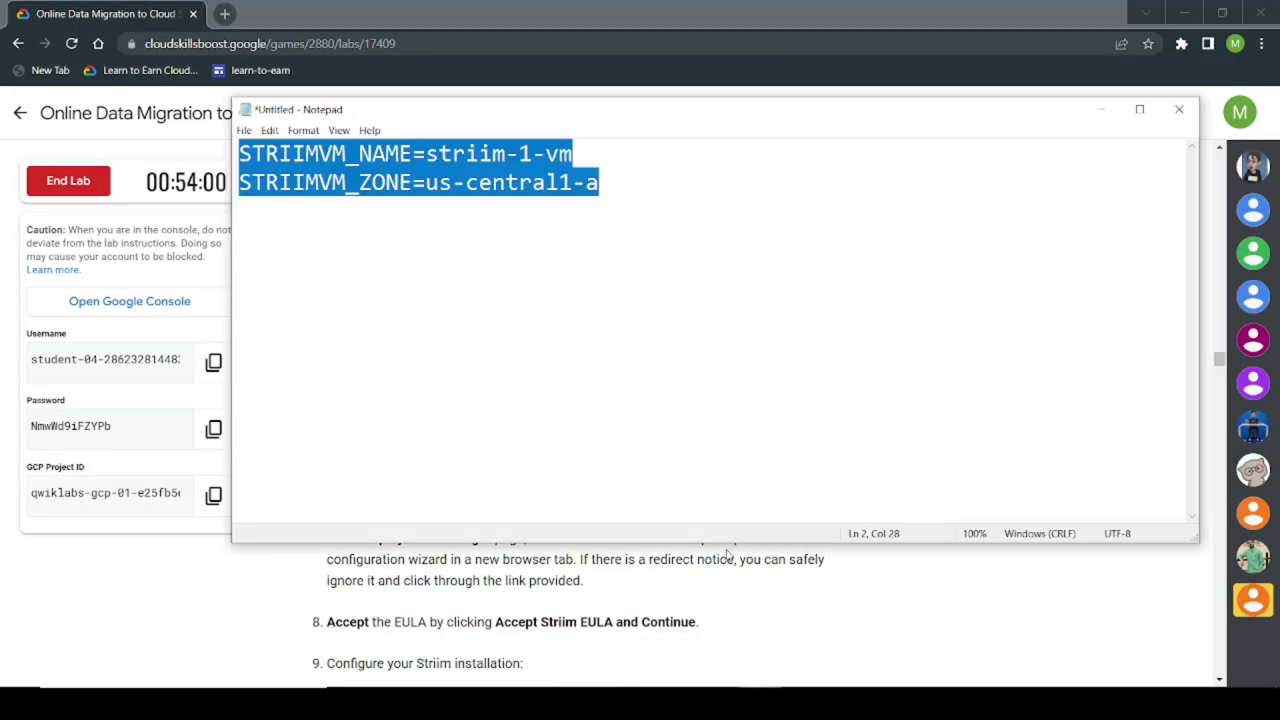
pyautogui.click(558, 183)
pyautogui.hotkey('ctrl', 'a')
pyautogui.hotkey('ctrl', 'c')
# Step: Rerun the STRIIMVM_NAME and STRIIMVM_ZONE assignments in Cloud Shell
pyautogui.moveTo(596, 704)
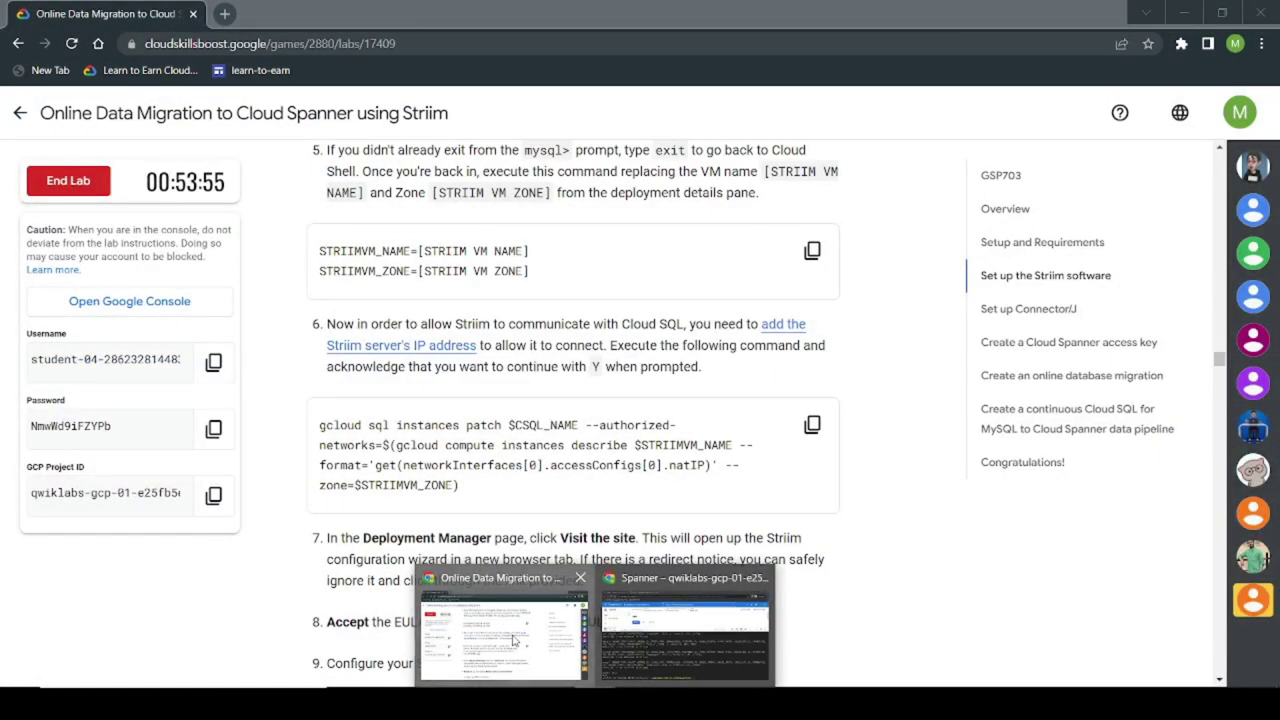
pyautogui.click(513, 640)
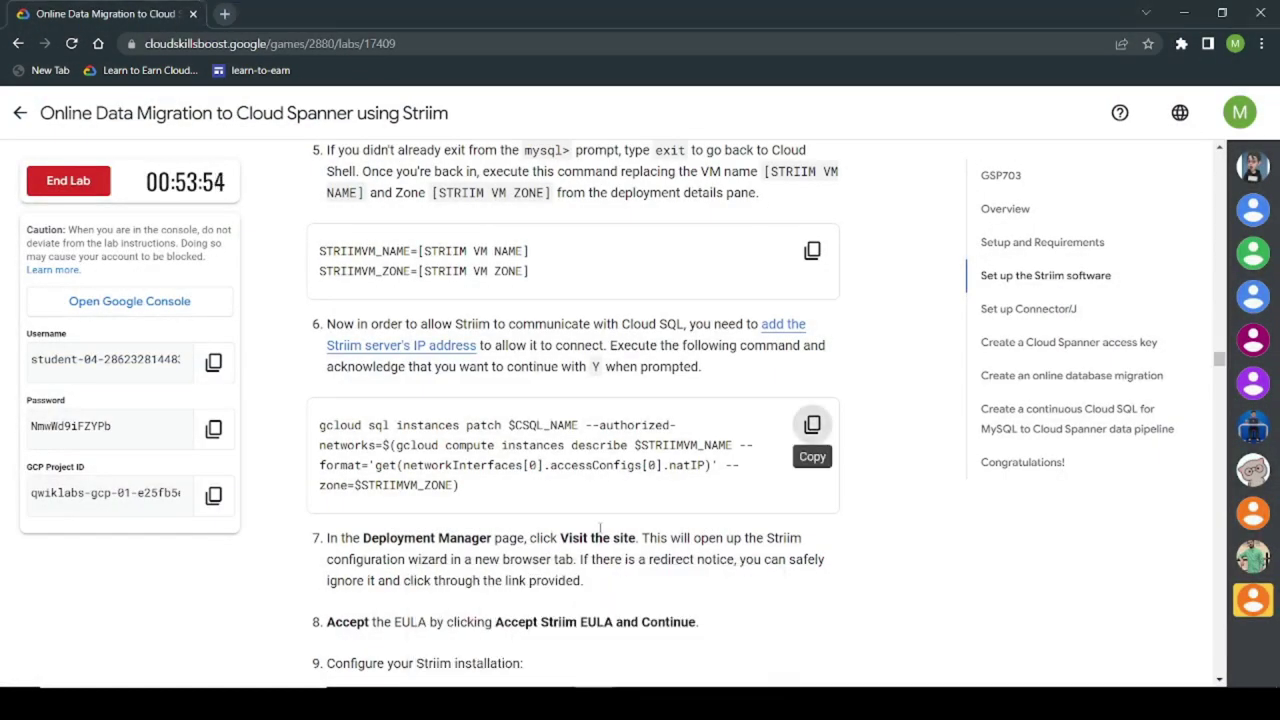
pyautogui.click(682, 622)
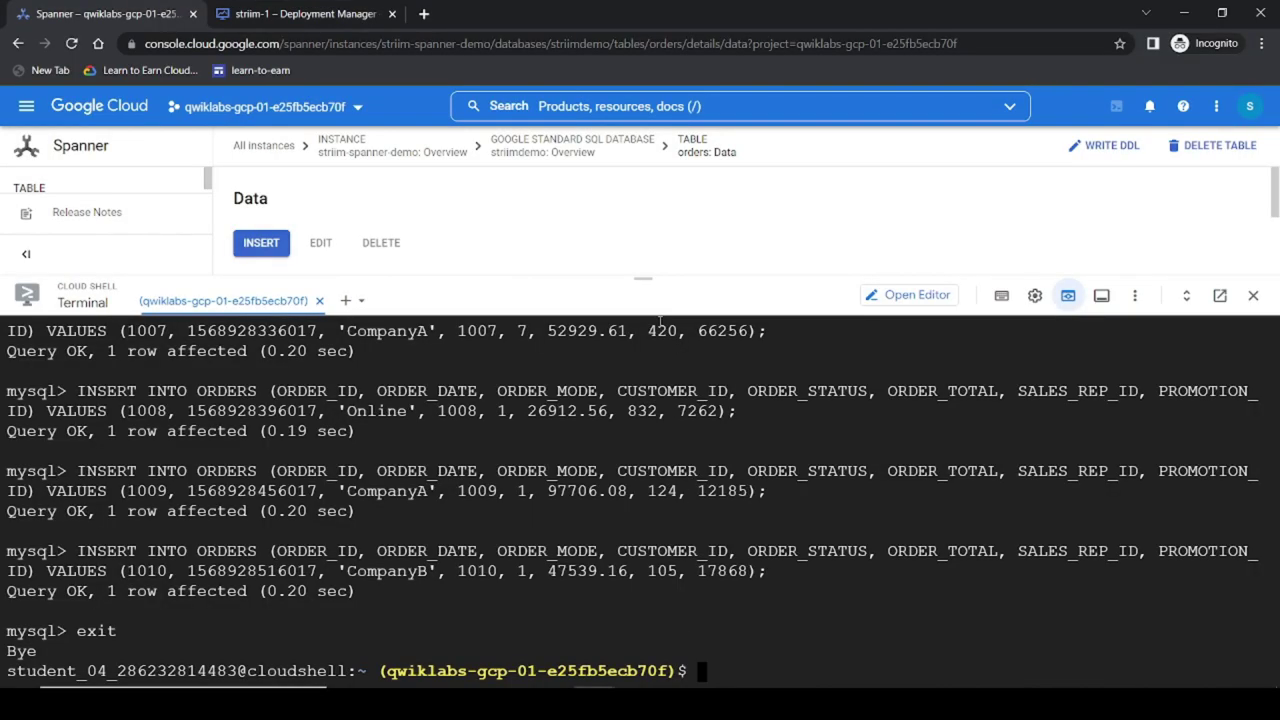
pyautogui.moveTo(651, 279); pyautogui.dragTo(648, 514)
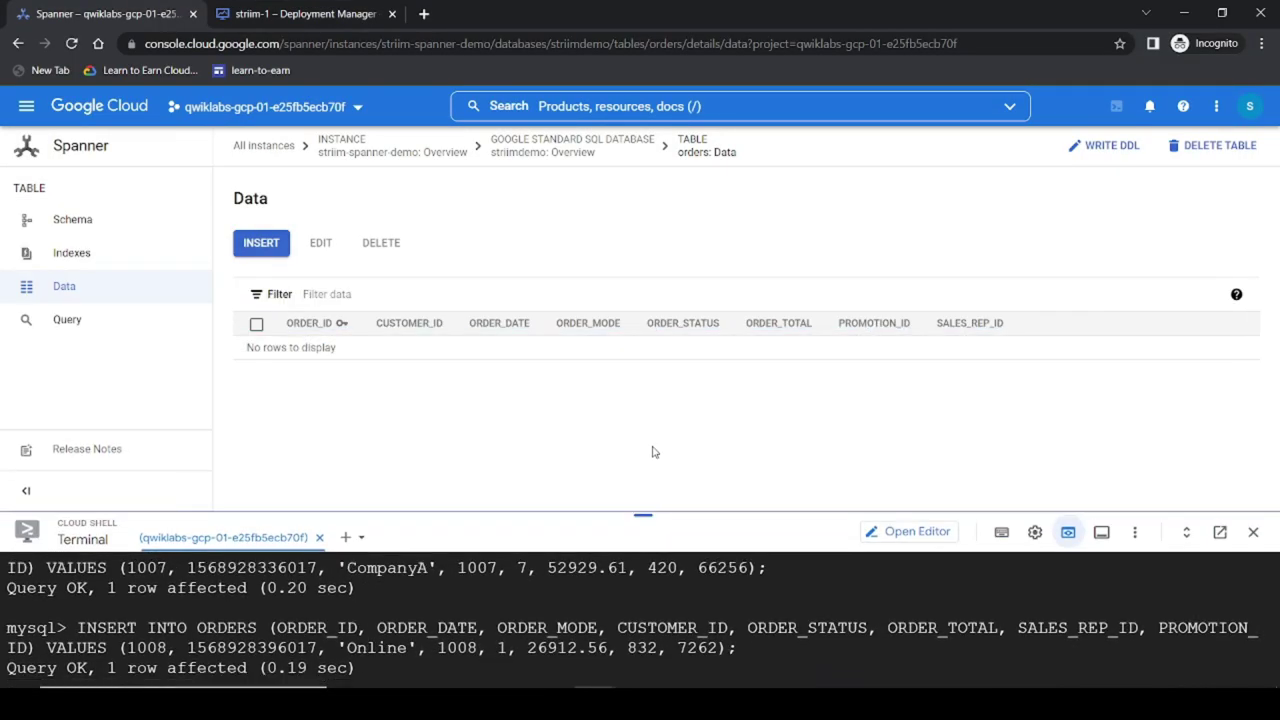
pyautogui.click(300, 14)
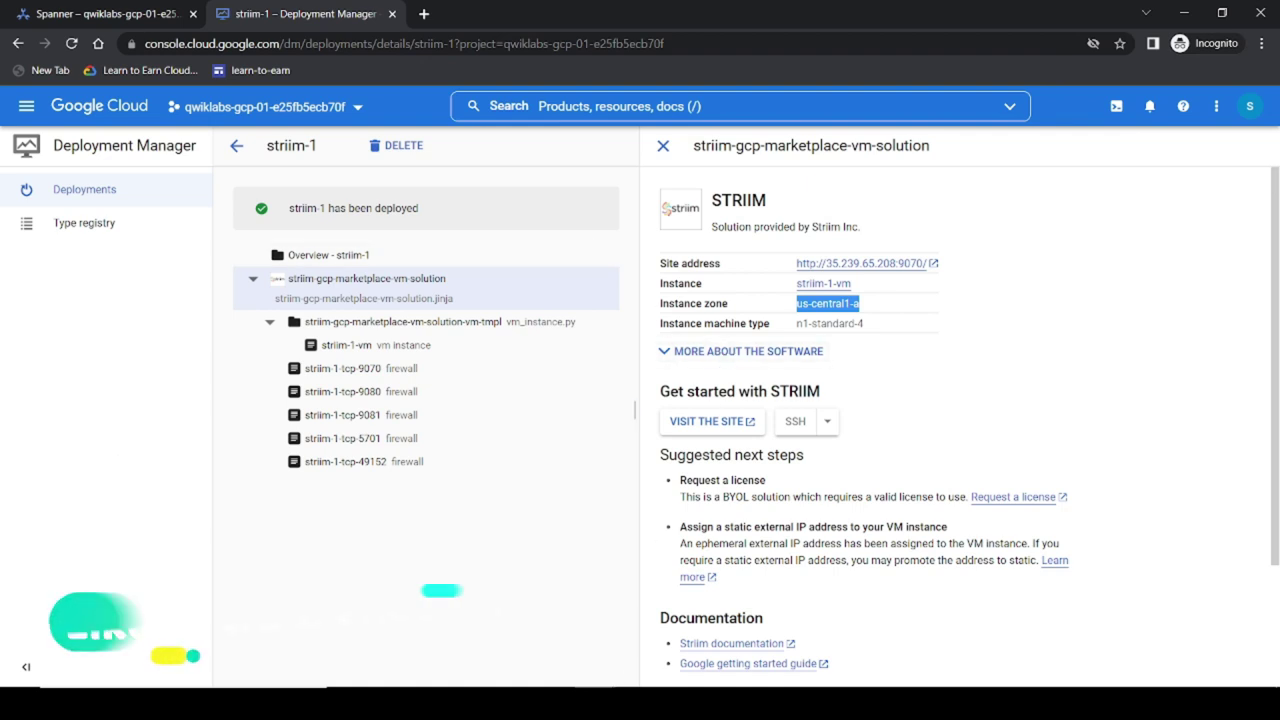
pyautogui.click(566, 680)
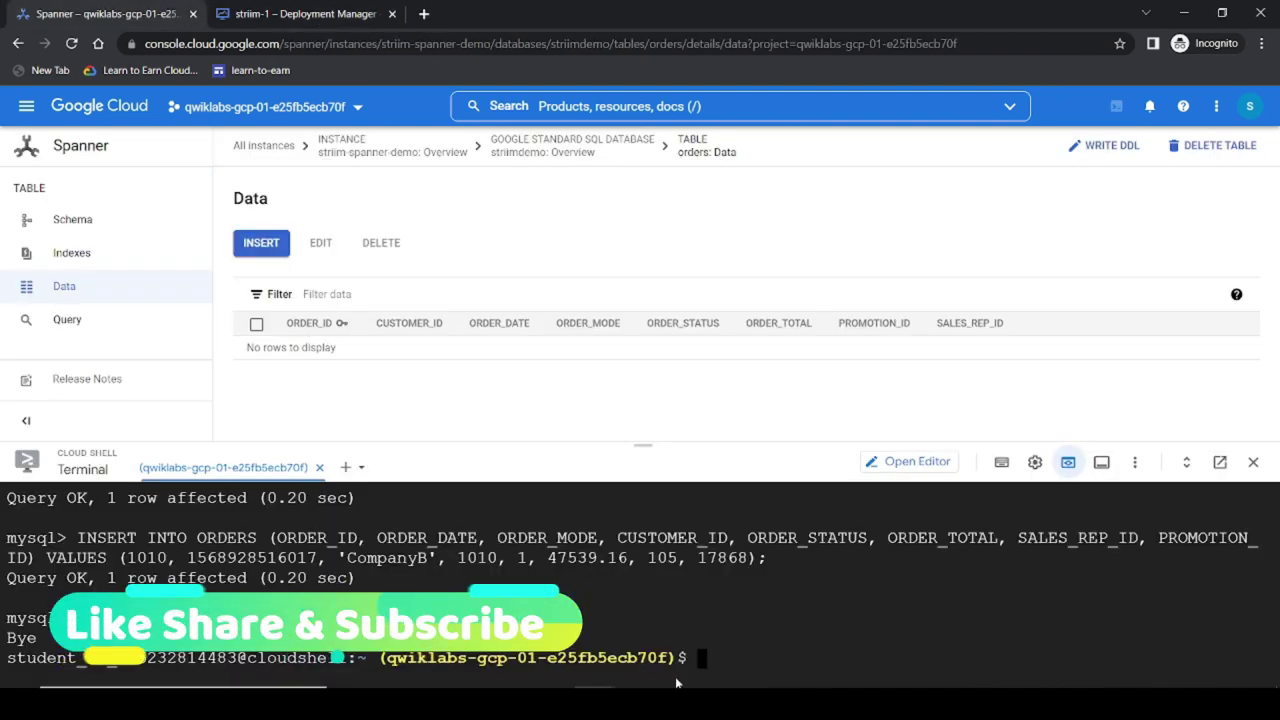
pyautogui.hotkey('ctrl', 'v')
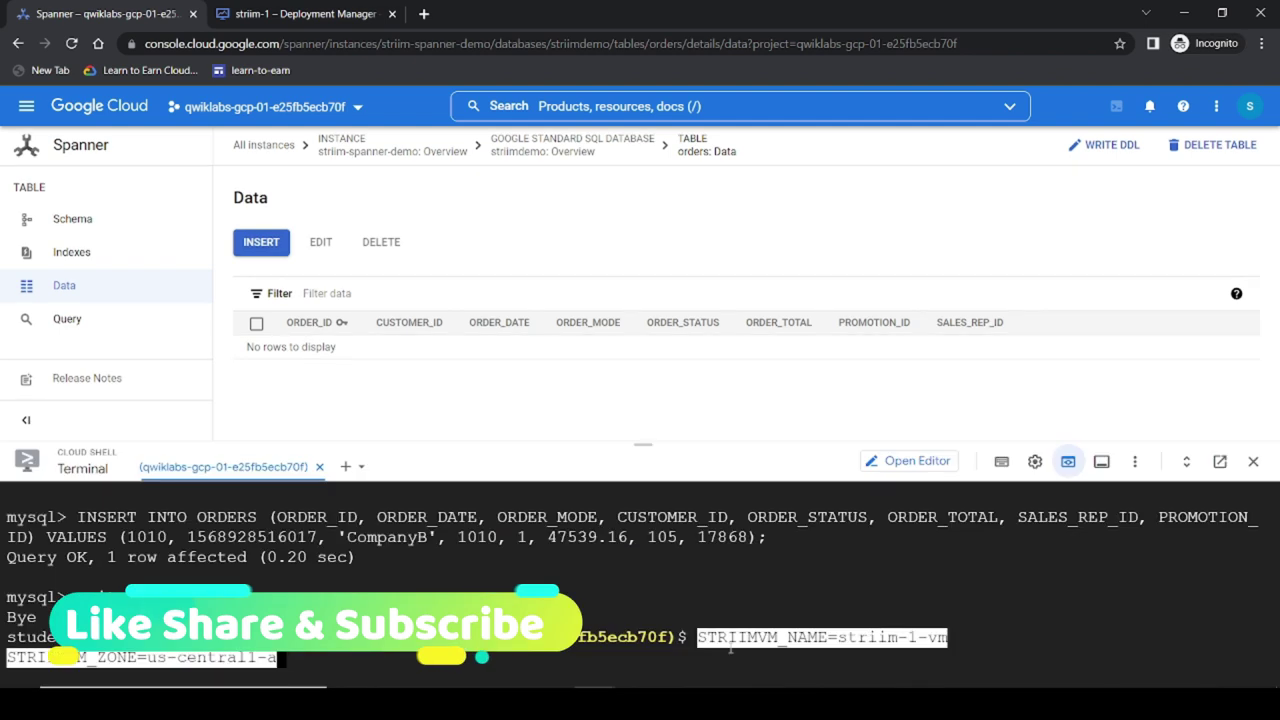
pyautogui.press('Return')
# Step: Run the patch command and answer Y to authorize IP 35.239.65.208 on striim-sql-src
pyautogui.click(594, 700)
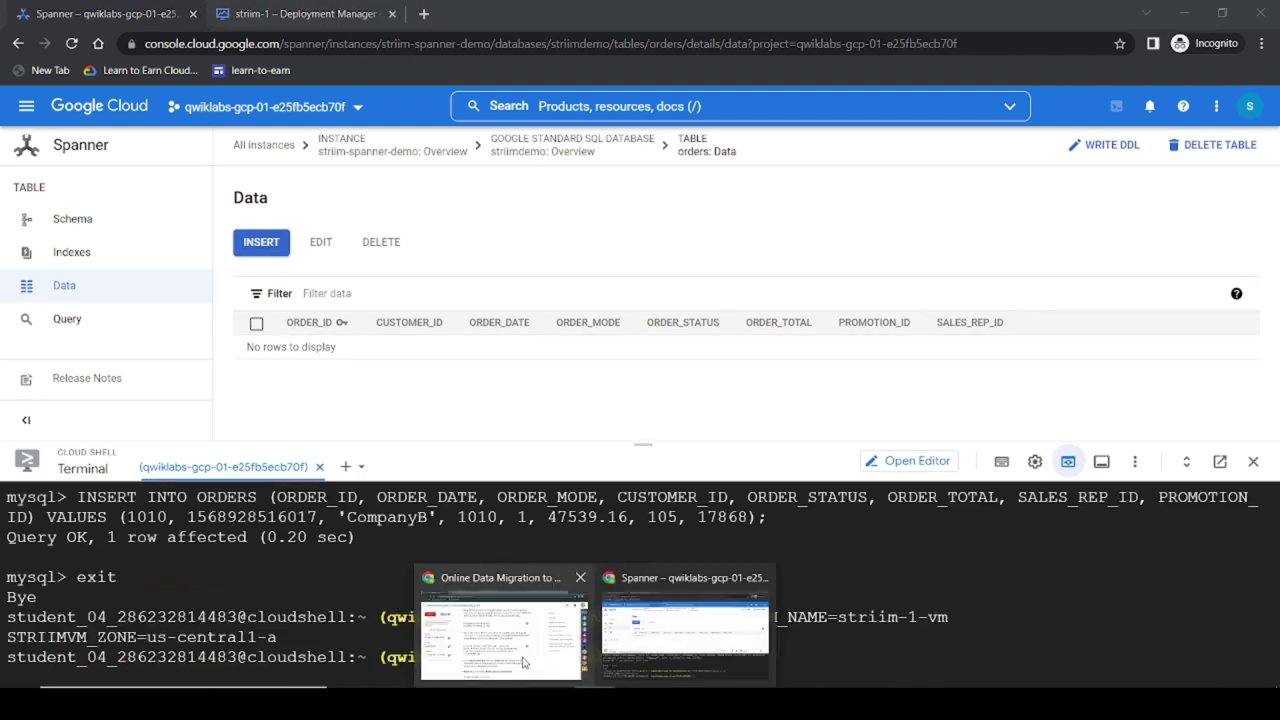
pyautogui.click(500, 630)
pyautogui.click(812, 428)
pyautogui.click(594, 700)
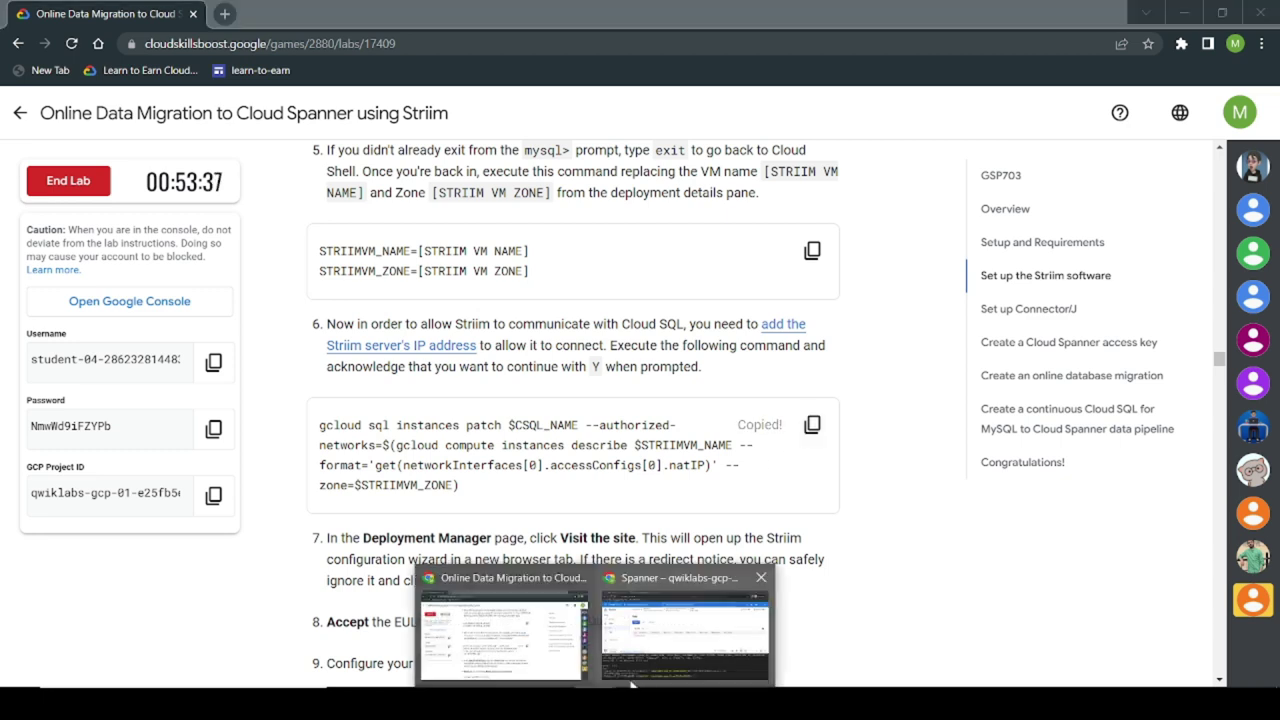
pyautogui.click(716, 677)
pyautogui.hotkey('ctrl', 'v')
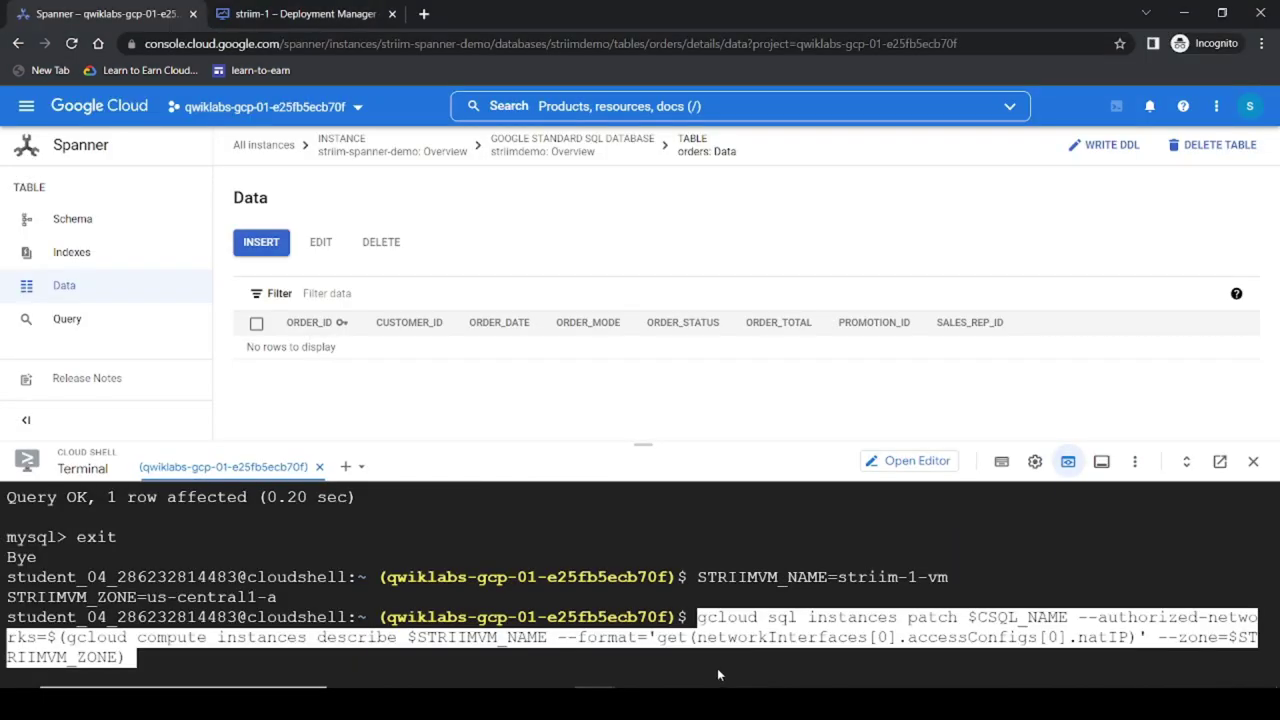
pyautogui.press('Return')
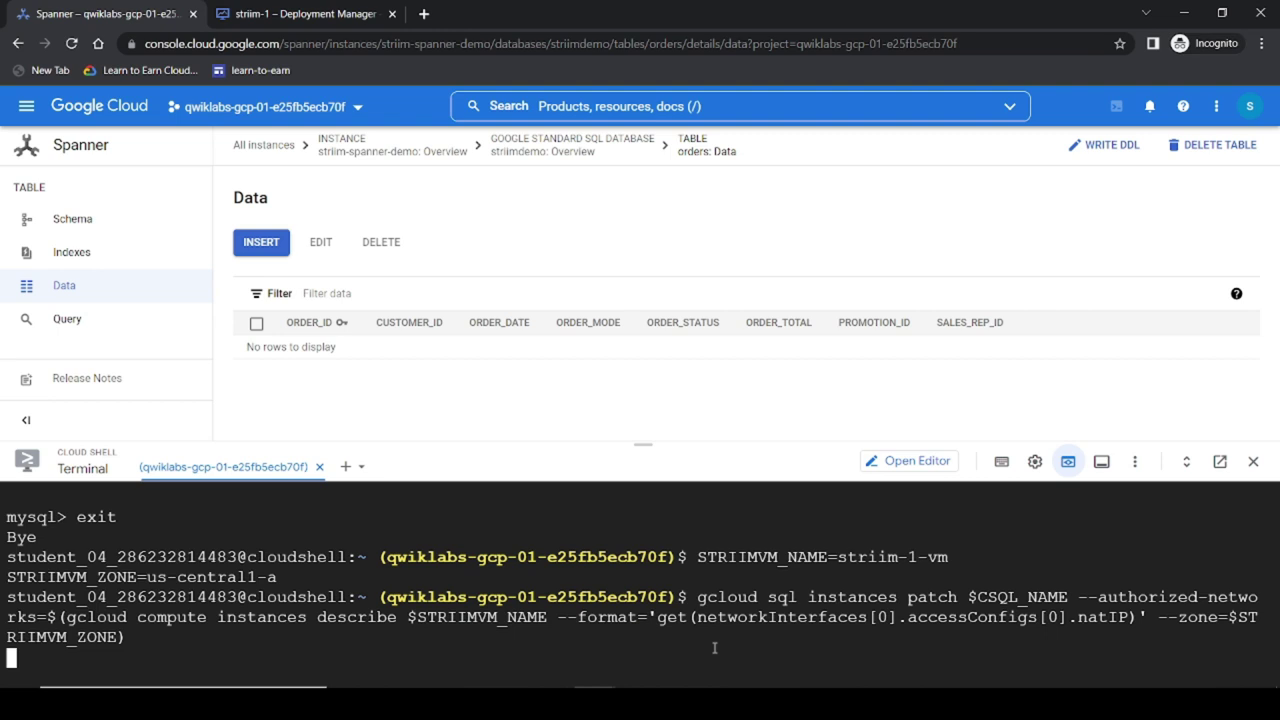
pyautogui.moveTo(630, 444); pyautogui.dragTo(630, 261)
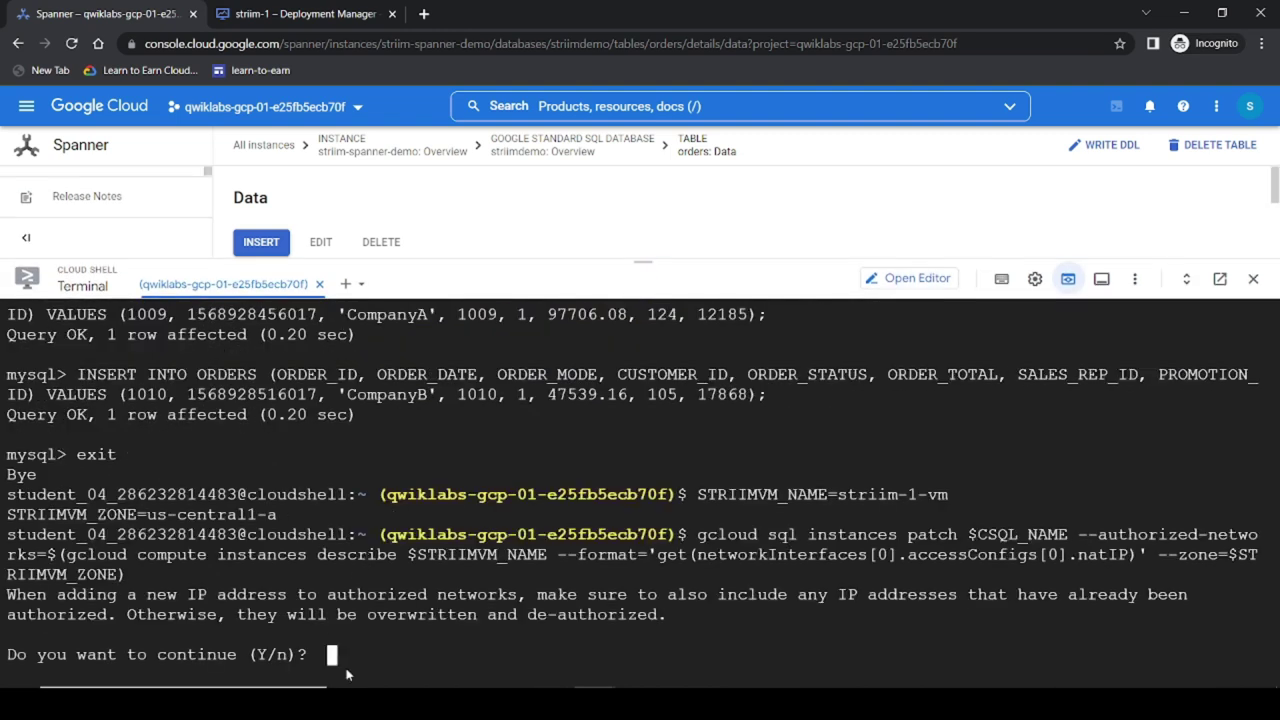
pyautogui.write('Y')
pyautogui.press('Return')
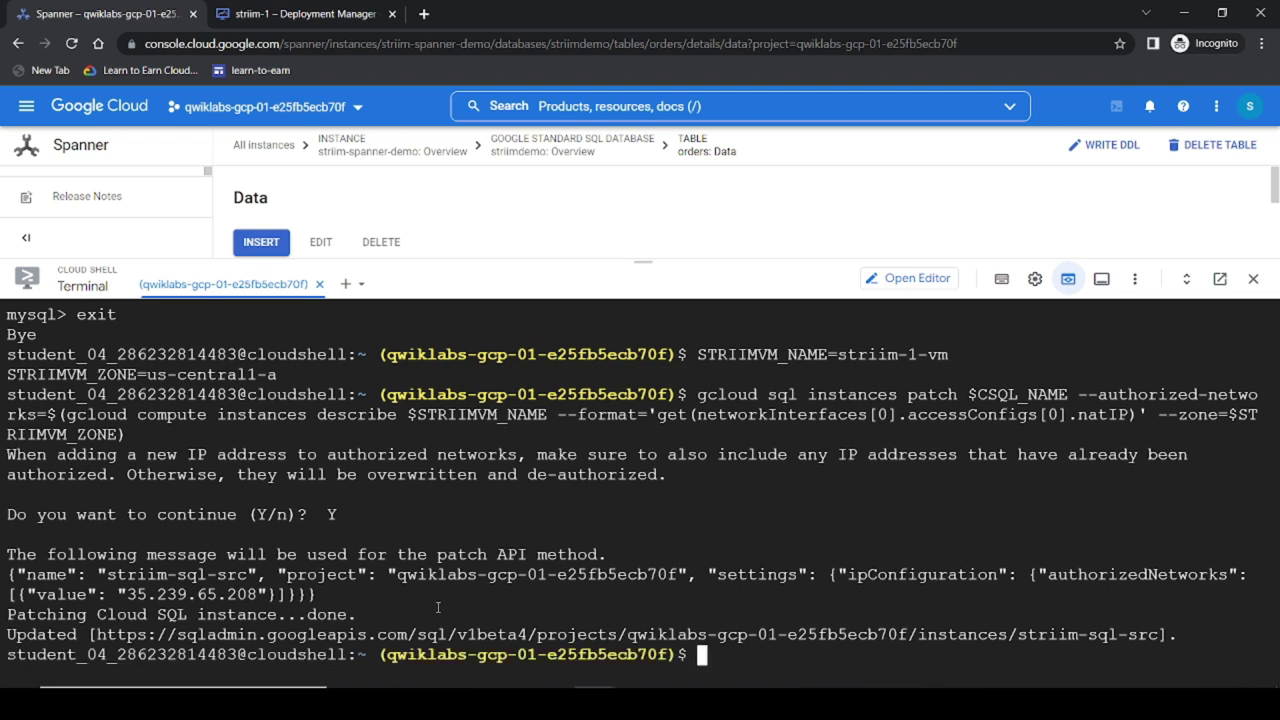
# Step: Check the next lab instructions, then view the striim-1 deployment details
pyautogui.click(504, 620)
pyautogui.scroll(-3, 620, 407)
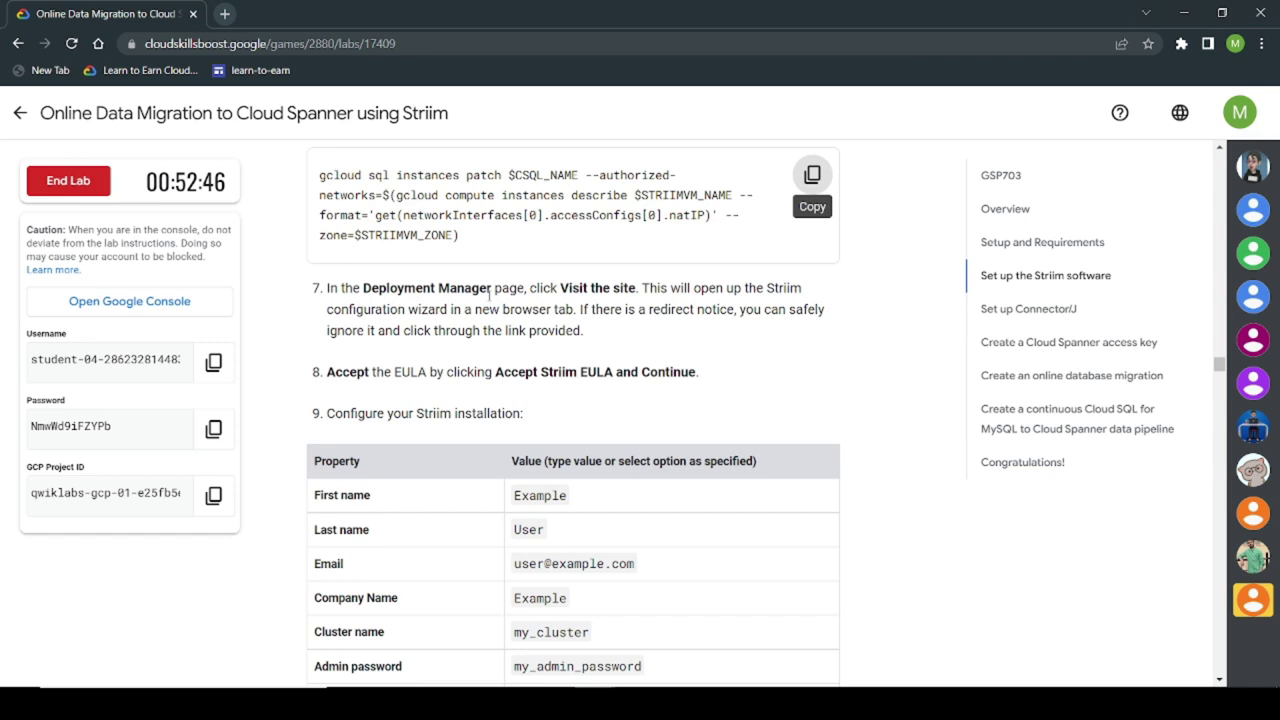
pyautogui.scroll(-2, 587, 287)
pyautogui.scroll(1, 587, 287)
pyautogui.scroll(-1, 587, 287)
pyautogui.click(596, 630)
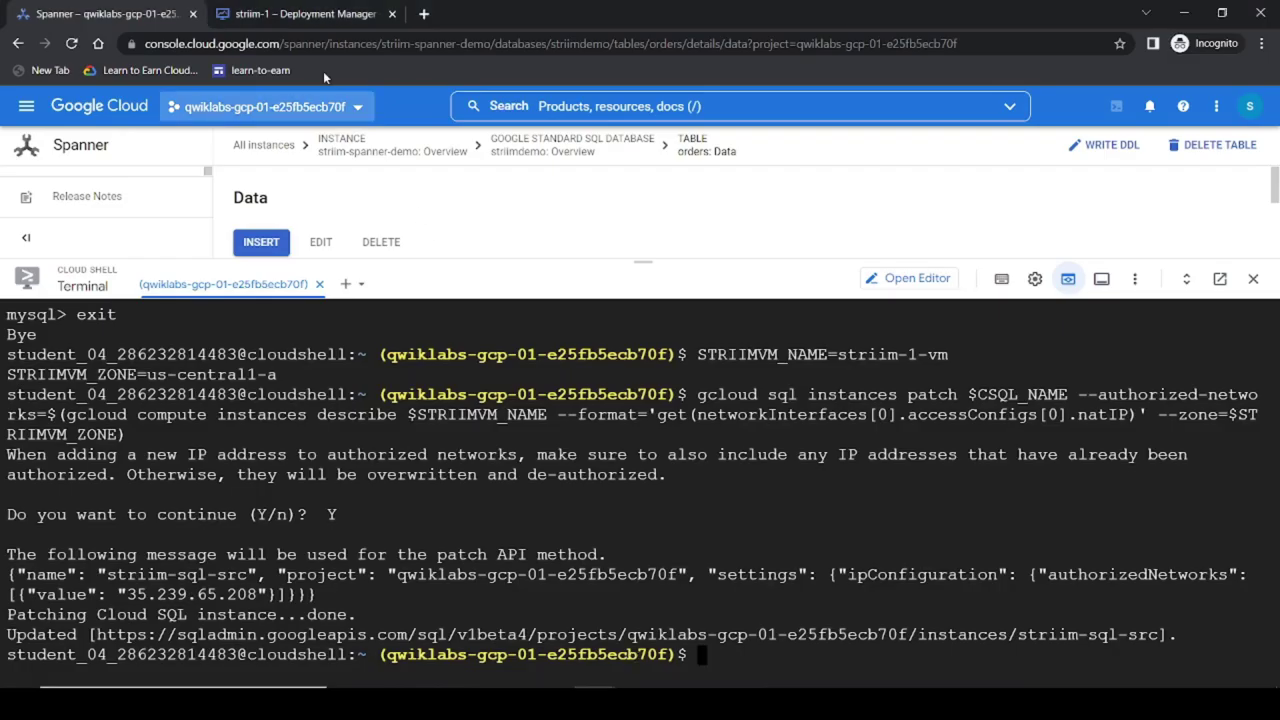
pyautogui.click(300, 14)
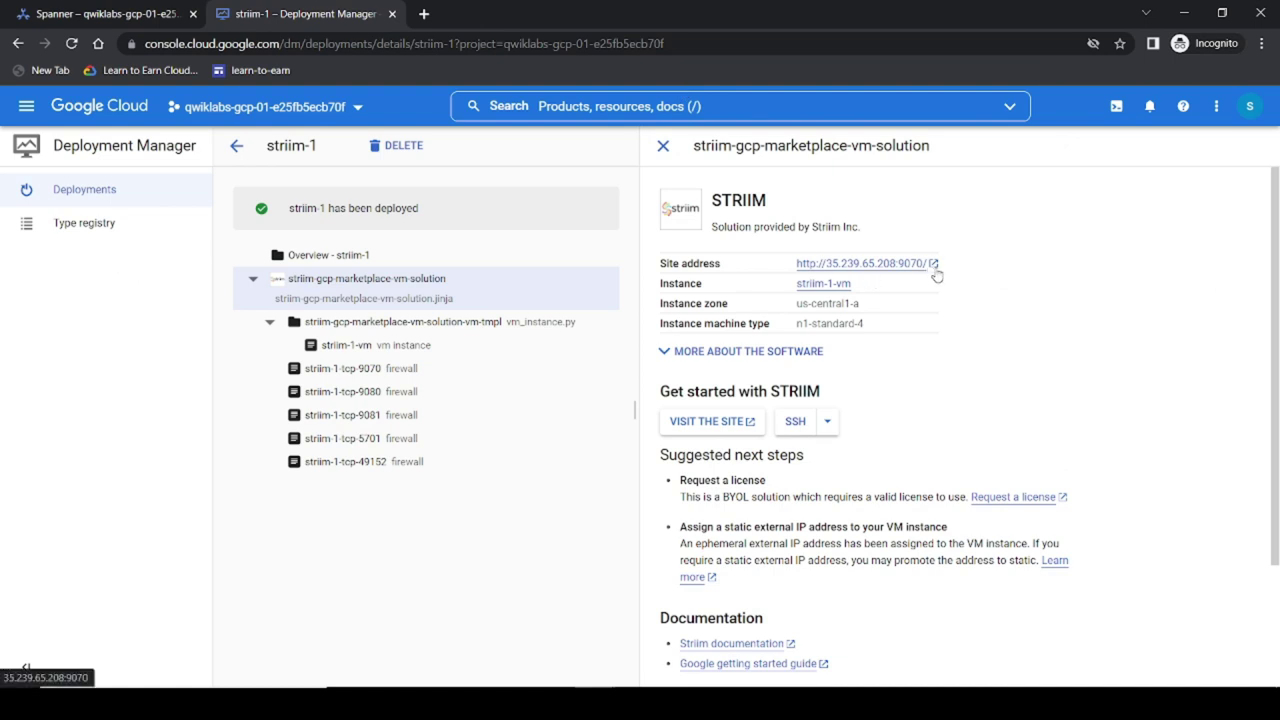
# Step: Open the Striim site, accept the Striim EULA, and enter first name Example
pyautogui.click(918, 264)
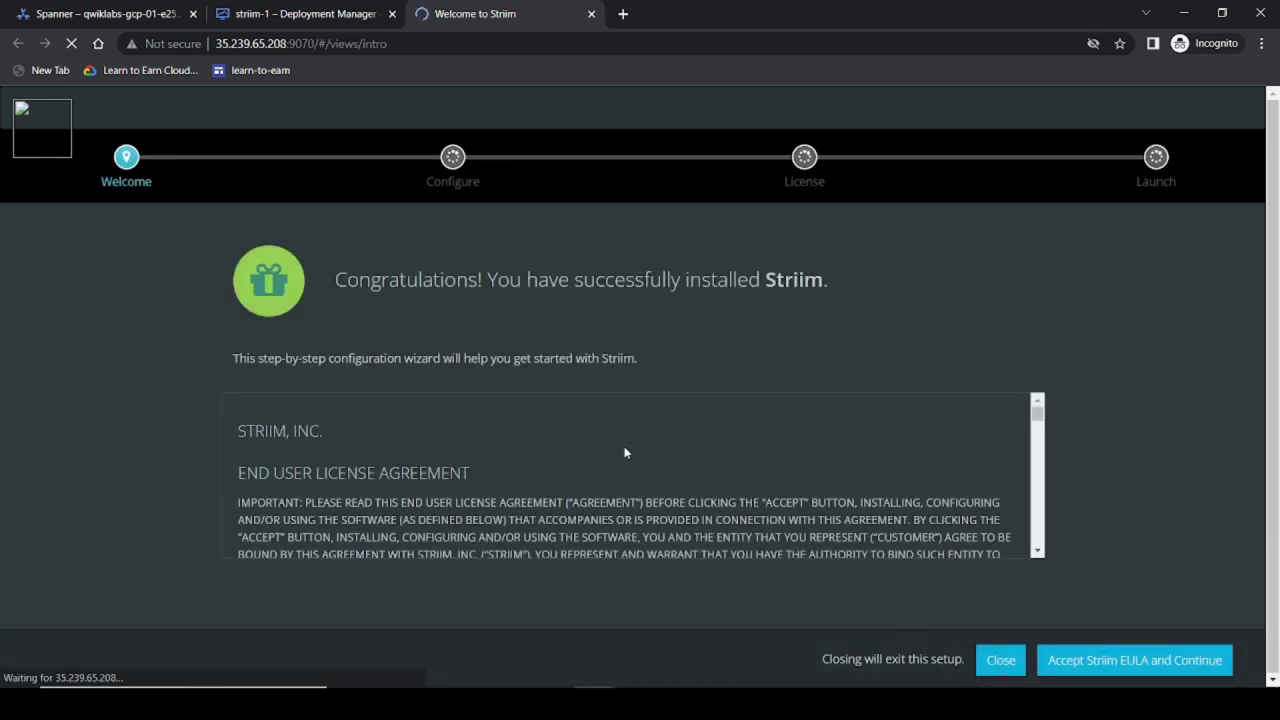
pyautogui.click(1065, 670)
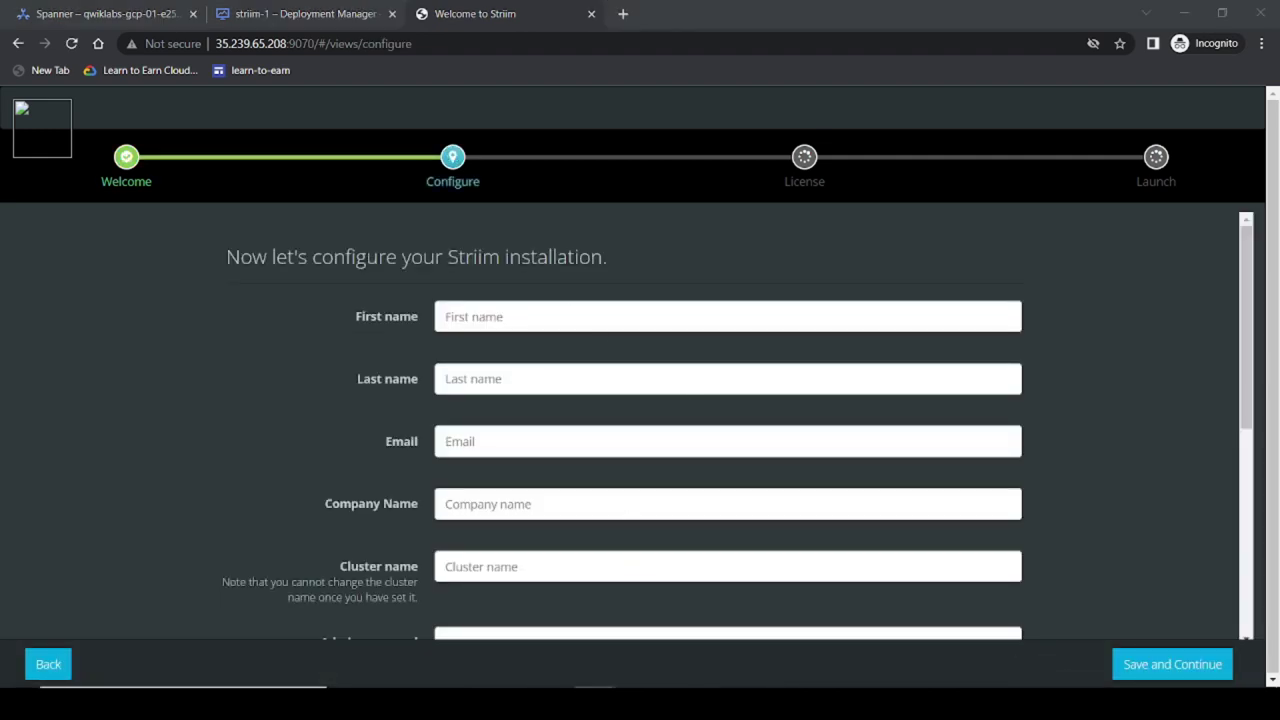
pyautogui.moveTo(560, 672)
pyautogui.click(500, 640)
pyautogui.moveTo(563, 328); pyautogui.dragTo(518, 341)
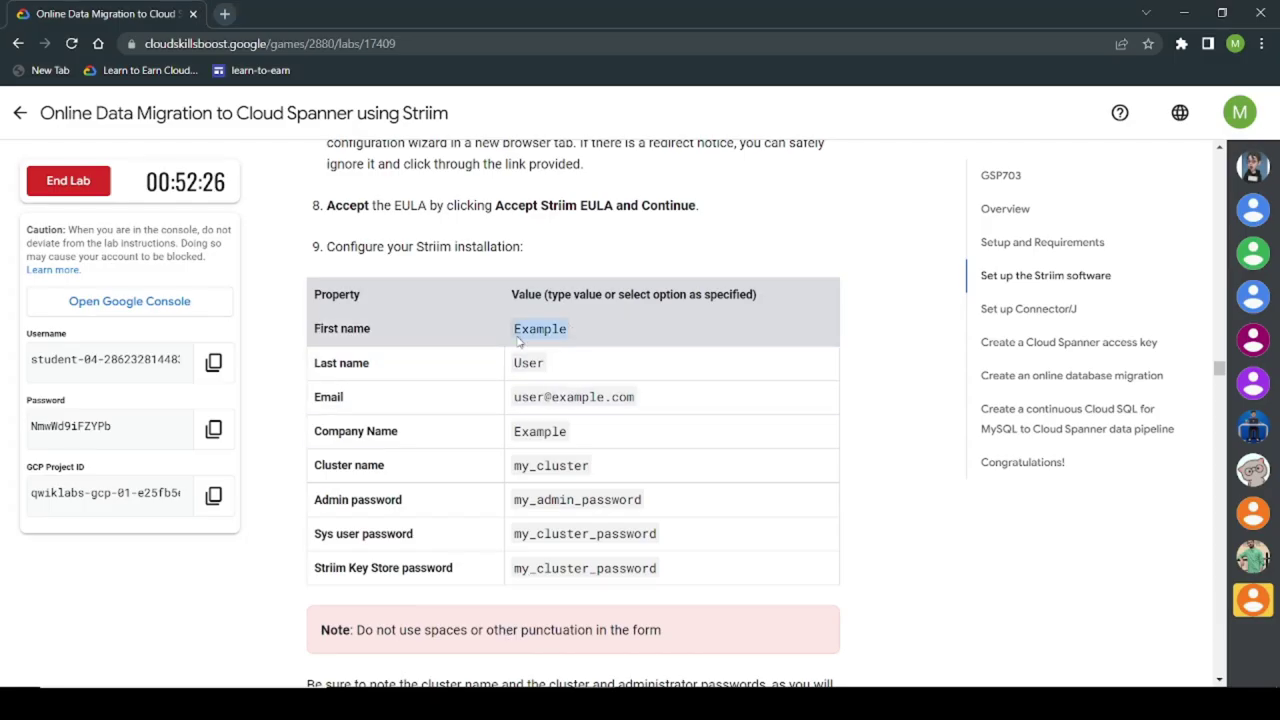
pyautogui.hotkey('alt', 'Tab')
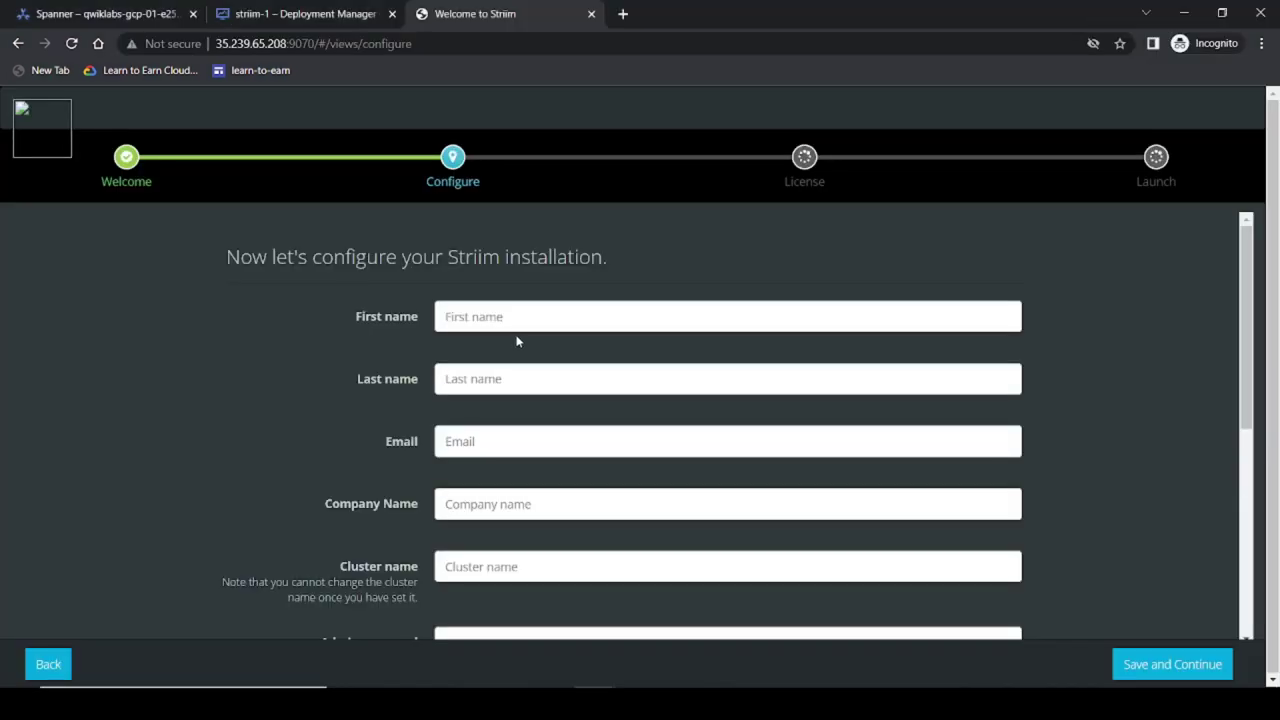
pyautogui.click(511, 323)
pyautogui.hotkey('ctrl', 'v')
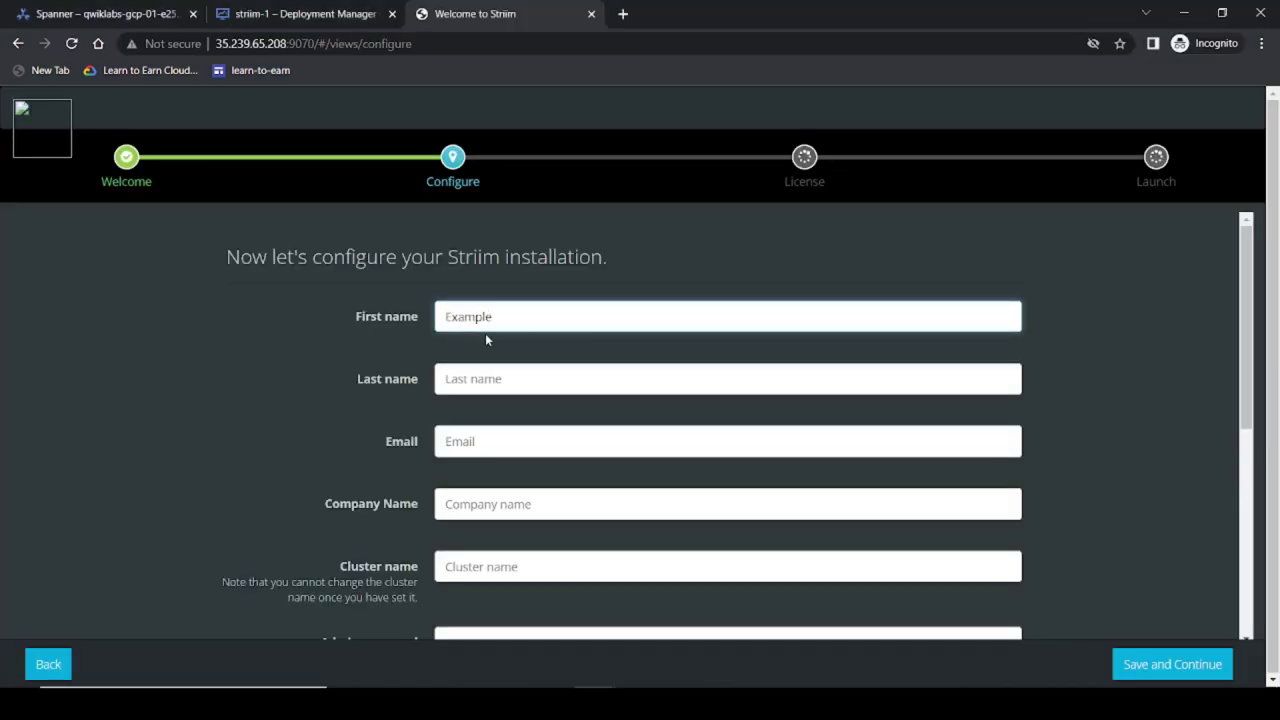
# Step: Enter last name User and the lab's example email address
pyautogui.hotkey('alt', 'Tab')
pyautogui.doubleClick(515, 368)
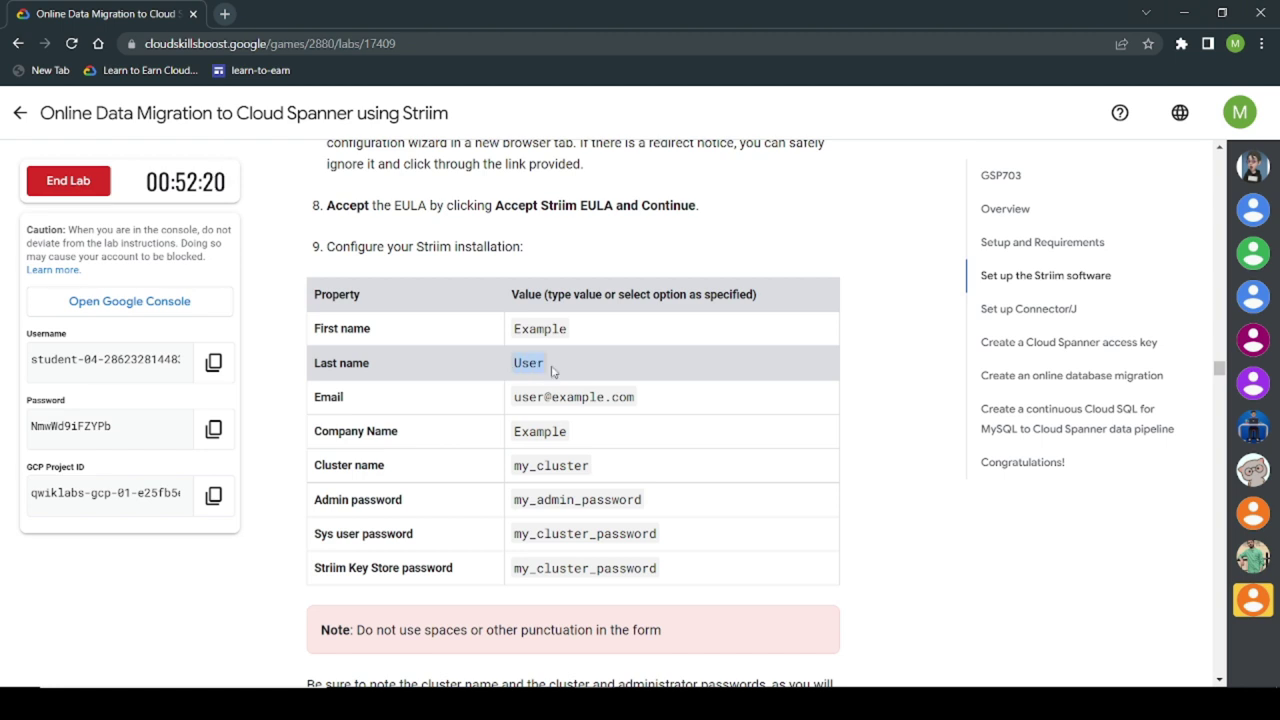
pyautogui.hotkey('alt', 'Tab')
pyautogui.click(500, 378)
pyautogui.hotkey('ctrl', 'v')
pyautogui.hotkey('alt', 'Tab')
pyautogui.click(514, 399)
pyautogui.moveTo(514, 399); pyautogui.dragTo(638, 401)
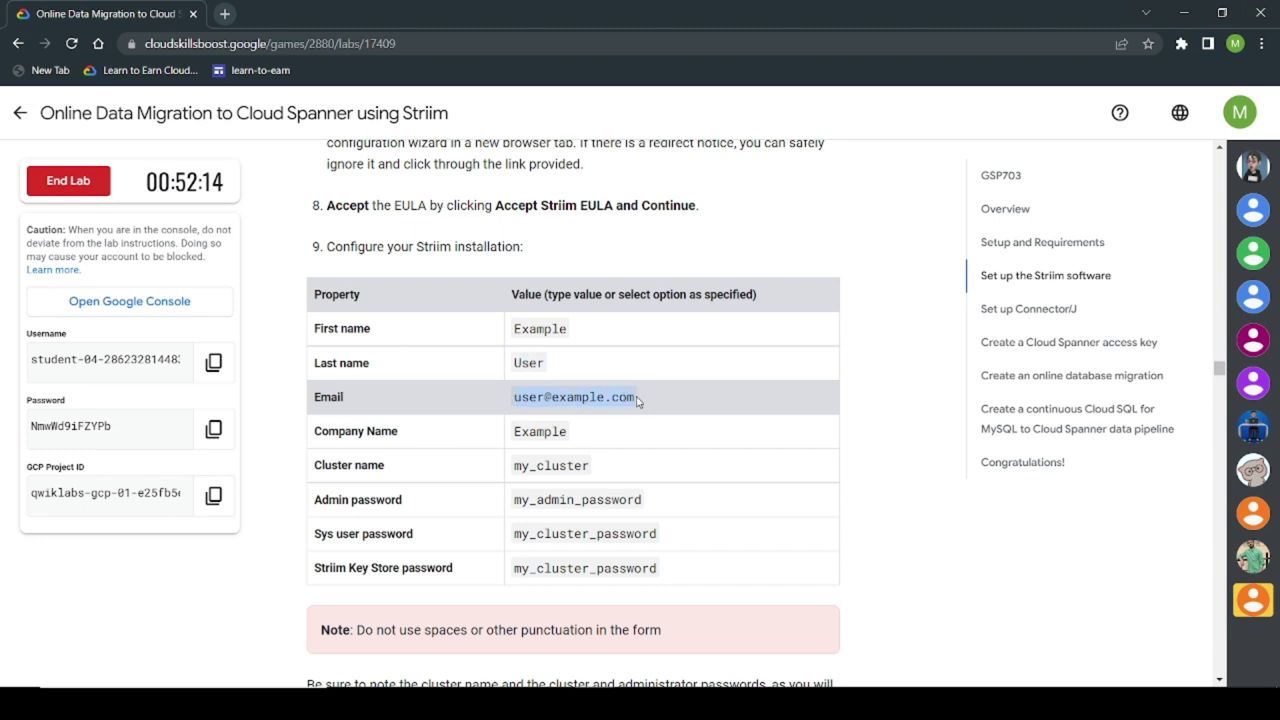
pyautogui.hotkey('ctrl', 'c')
pyautogui.hotkey('alt', 'Tab')
pyautogui.click(514, 430)
pyautogui.hotkey('ctrl', 'v')
# Step: Enter company name Example and cluster name my_cluster
pyautogui.hotkey('alt', 'Tab')
pyautogui.moveTo(517, 432); pyautogui.dragTo(572, 441)
pyautogui.hotkey('ctrl', 'c')
pyautogui.hotkey('alt', 'Tab')
pyautogui.click(518, 502)
pyautogui.hotkey('ctrl', 'v')
pyautogui.hotkey('alt', 'Tab')
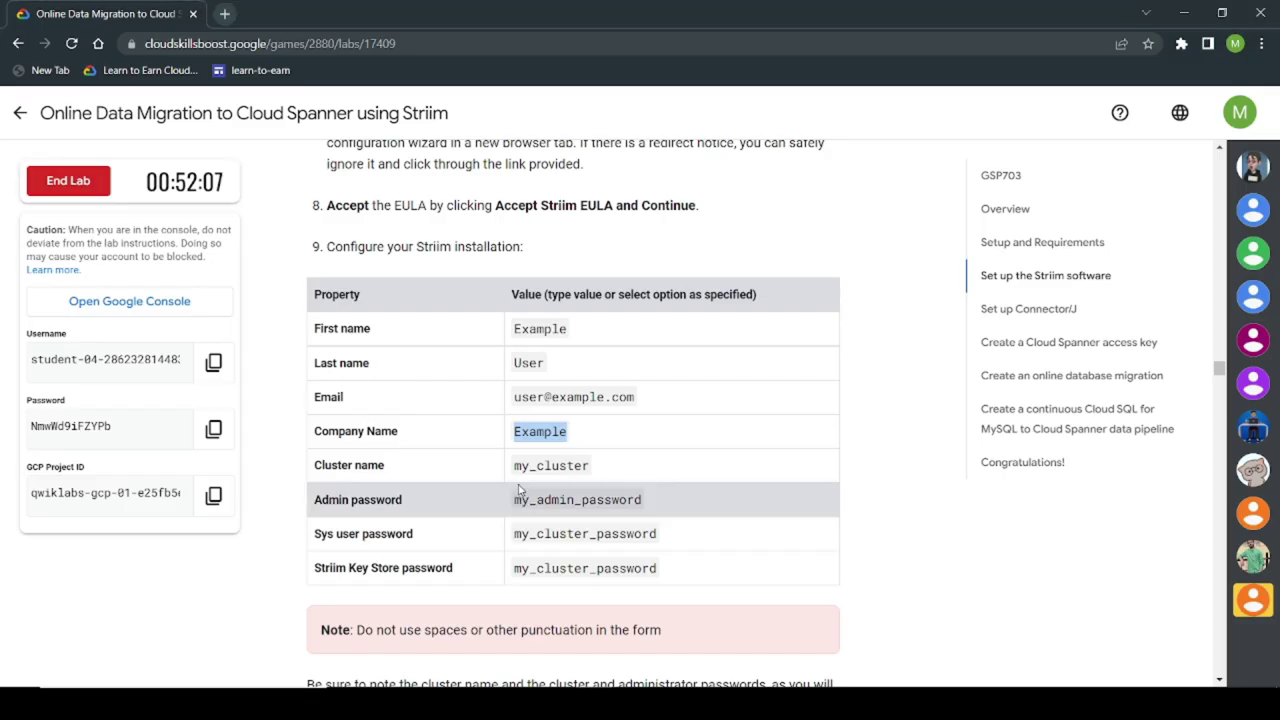
pyautogui.moveTo(514, 466); pyautogui.dragTo(589, 466)
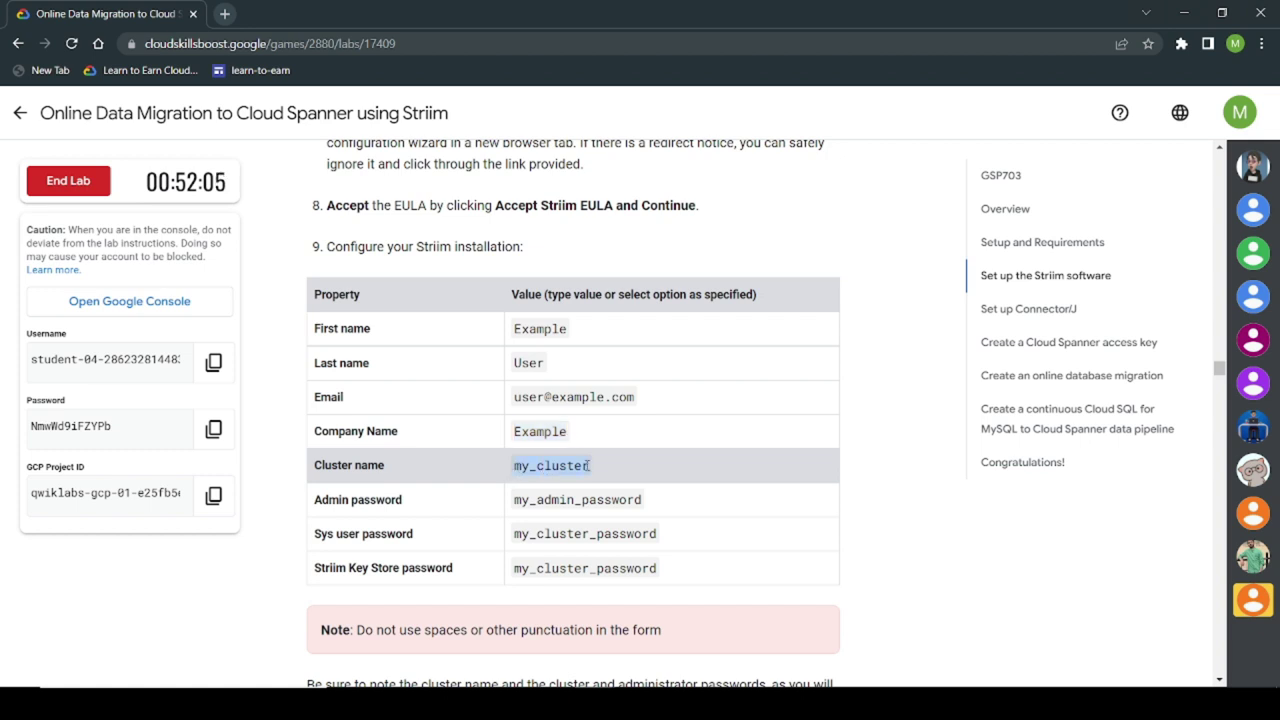
pyautogui.hotkey('ctrl', 'c')
pyautogui.hotkey('alt', 'Tab')
pyautogui.click(465, 566)
pyautogui.hotkey('ctrl', 'v')
# Step: Fill in and confirm the lab's admin password
pyautogui.hotkey('alt', 'Tab')
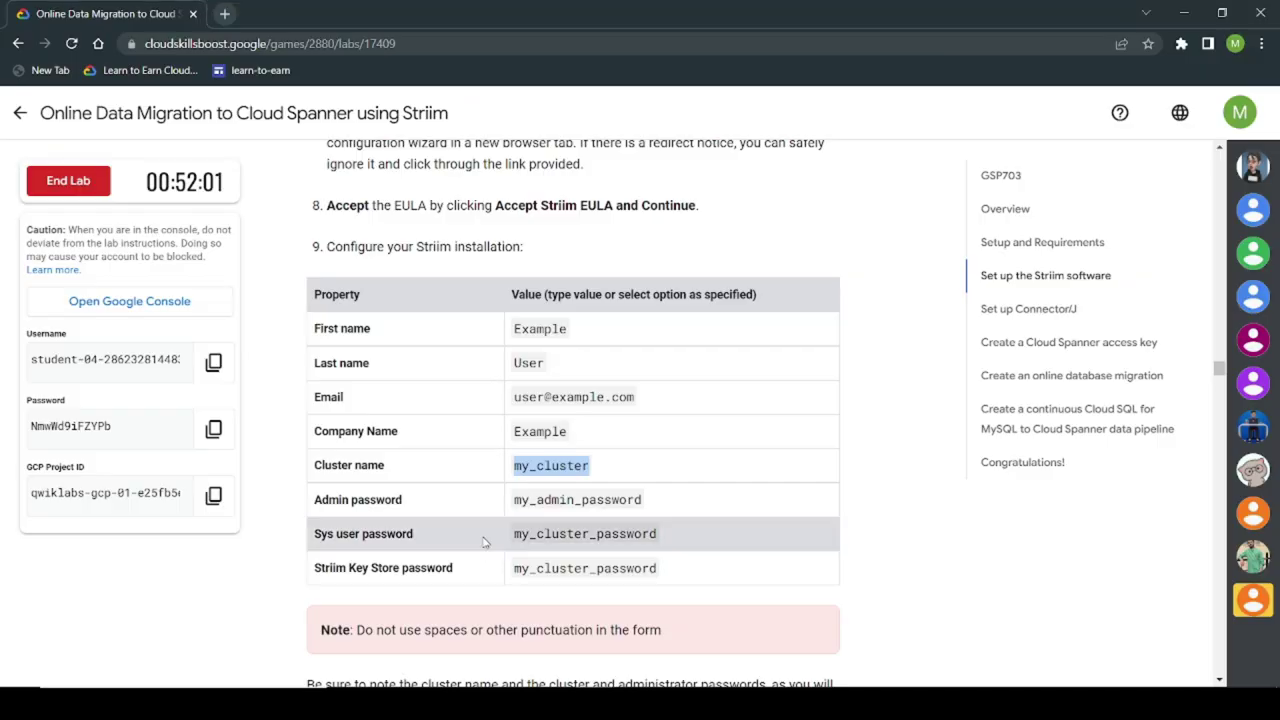
pyautogui.moveTo(513, 500); pyautogui.dragTo(545, 503)
pyautogui.moveTo(641, 500); pyautogui.dragTo(643, 500)
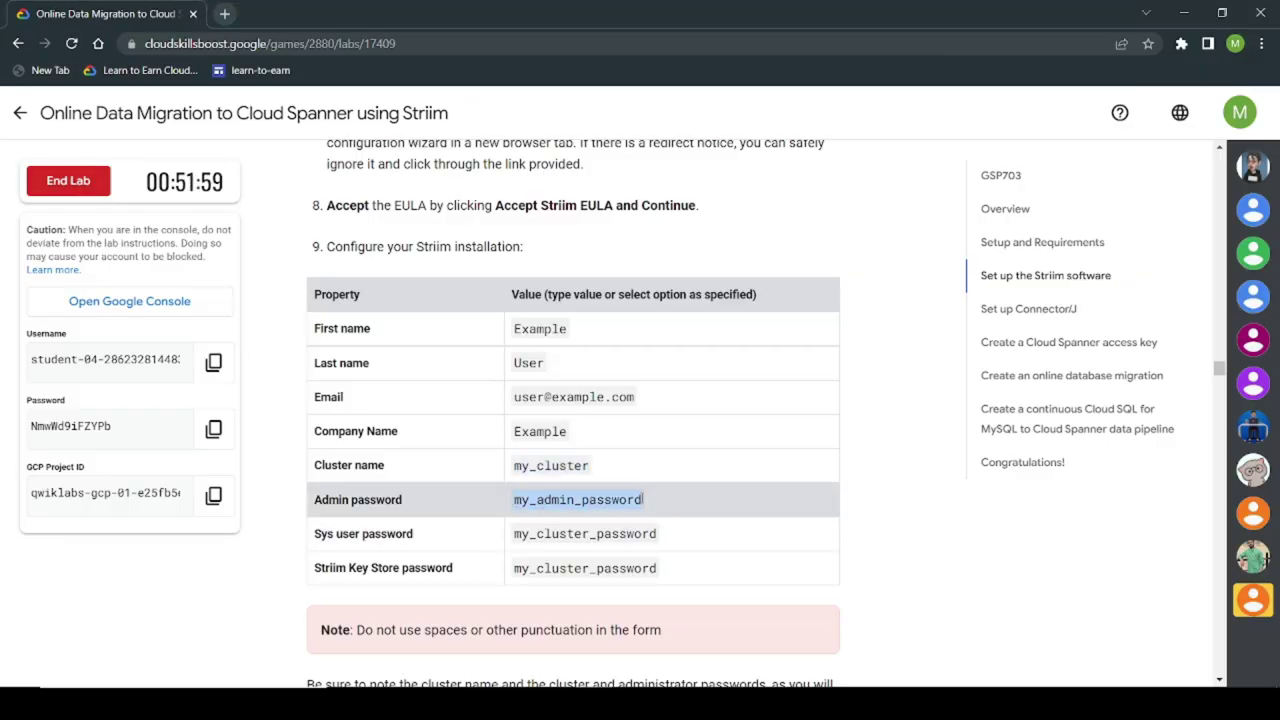
pyautogui.hotkey('ctrl', 'c')
pyautogui.hotkey('alt', 'Tab')
pyautogui.scroll(-2, 545, 520)
pyautogui.click(507, 487)
pyautogui.hotkey('ctrl', 'v')
pyautogui.click(486, 550)
pyautogui.hotkey('ctrl', 'v')
# Step: Fill in and confirm the lab's sys user password
pyautogui.hotkey('alt', 'Tab')
pyautogui.scroll(-1, 660, 450)
pyautogui.moveTo(514, 451); pyautogui.dragTo(658, 453)
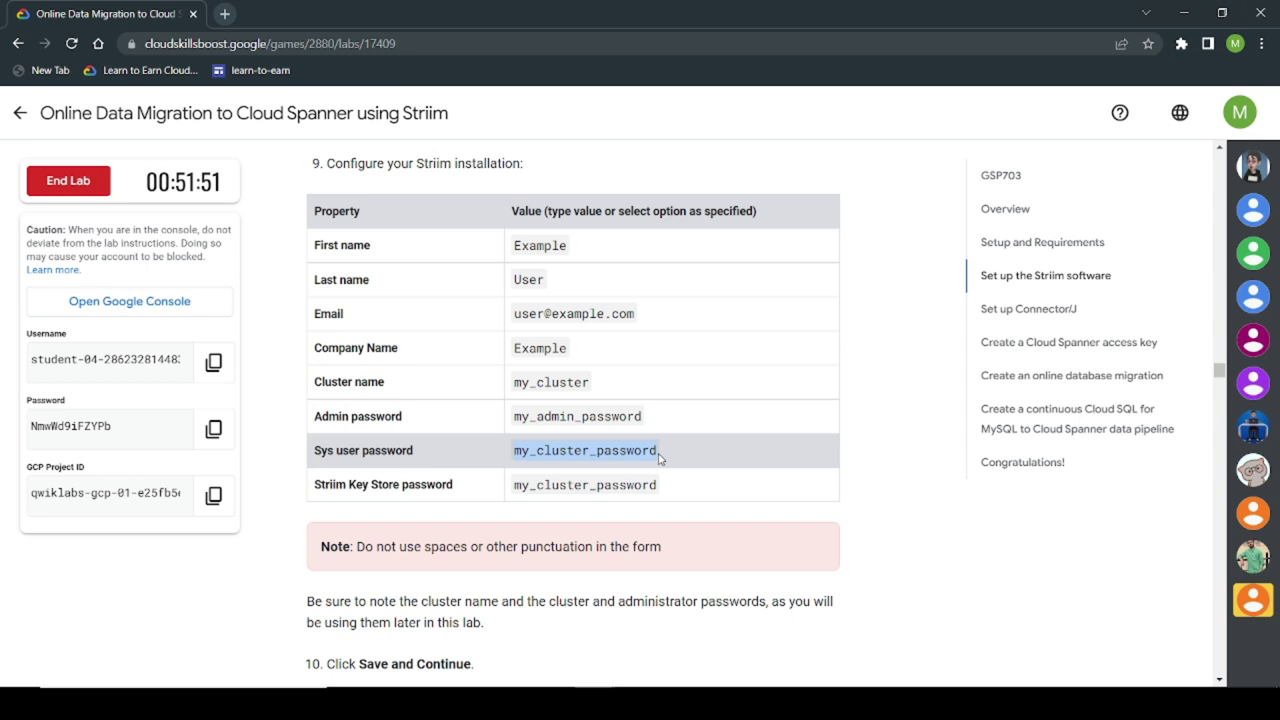
pyautogui.hotkey('alt', 'Tab')
pyautogui.scroll(-1, 569, 509)
pyautogui.click(484, 530)
pyautogui.hotkey('ctrl', 'v')
pyautogui.click(474, 600)
pyautogui.hotkey('ctrl', 'v')
# Step: Fill in and confirm the key store password, then save the configuration
pyautogui.scroll(-2, 502, 548)
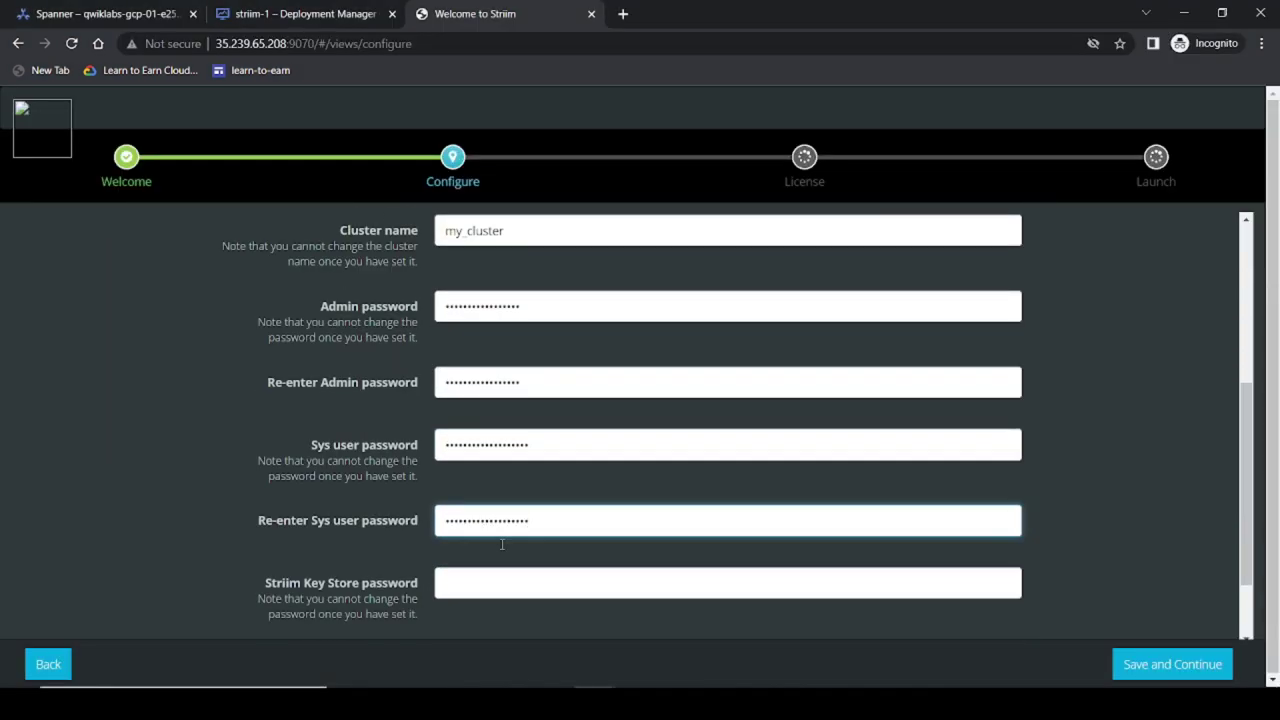
pyautogui.hotkey('alt', 'Tab')
pyautogui.moveTo(515, 485); pyautogui.dragTo(658, 485)
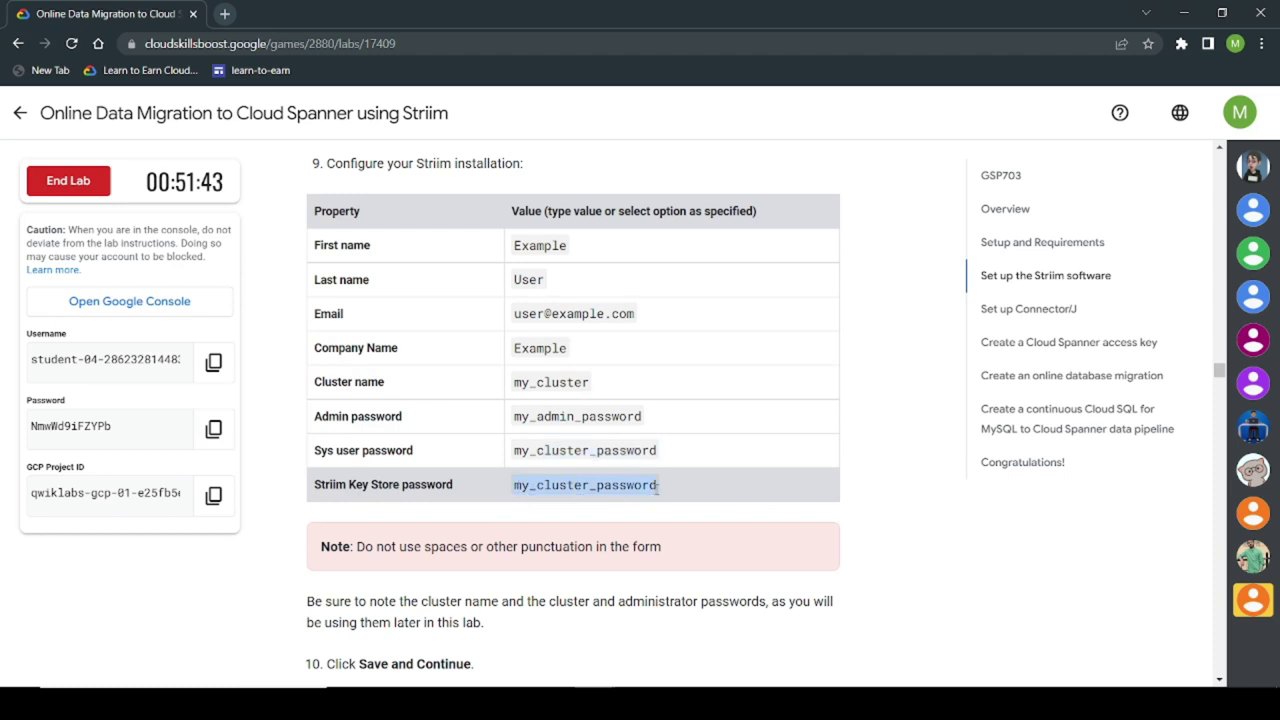
pyautogui.hotkey('alt', 'Tab')
pyautogui.click(453, 486)
pyautogui.hotkey('ctrl', 'v')
pyautogui.click(466, 557)
pyautogui.hotkey('ctrl', 'v')
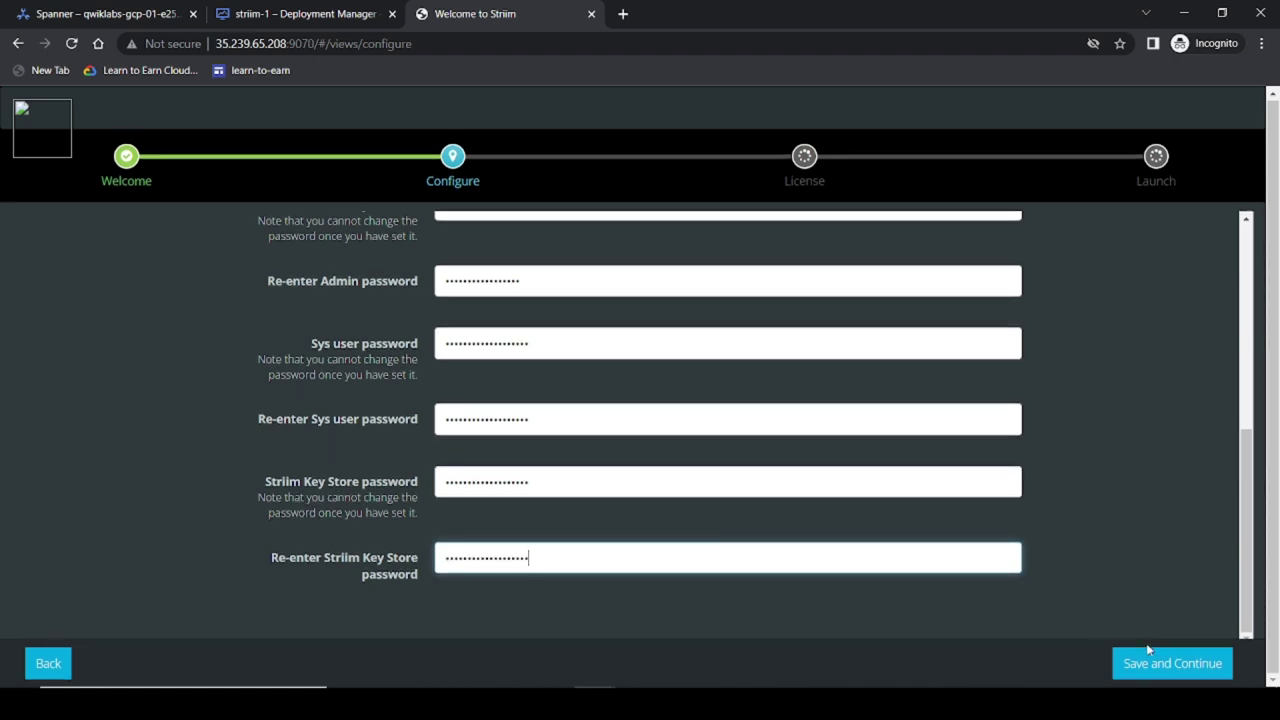
pyautogui.click(1140, 663)
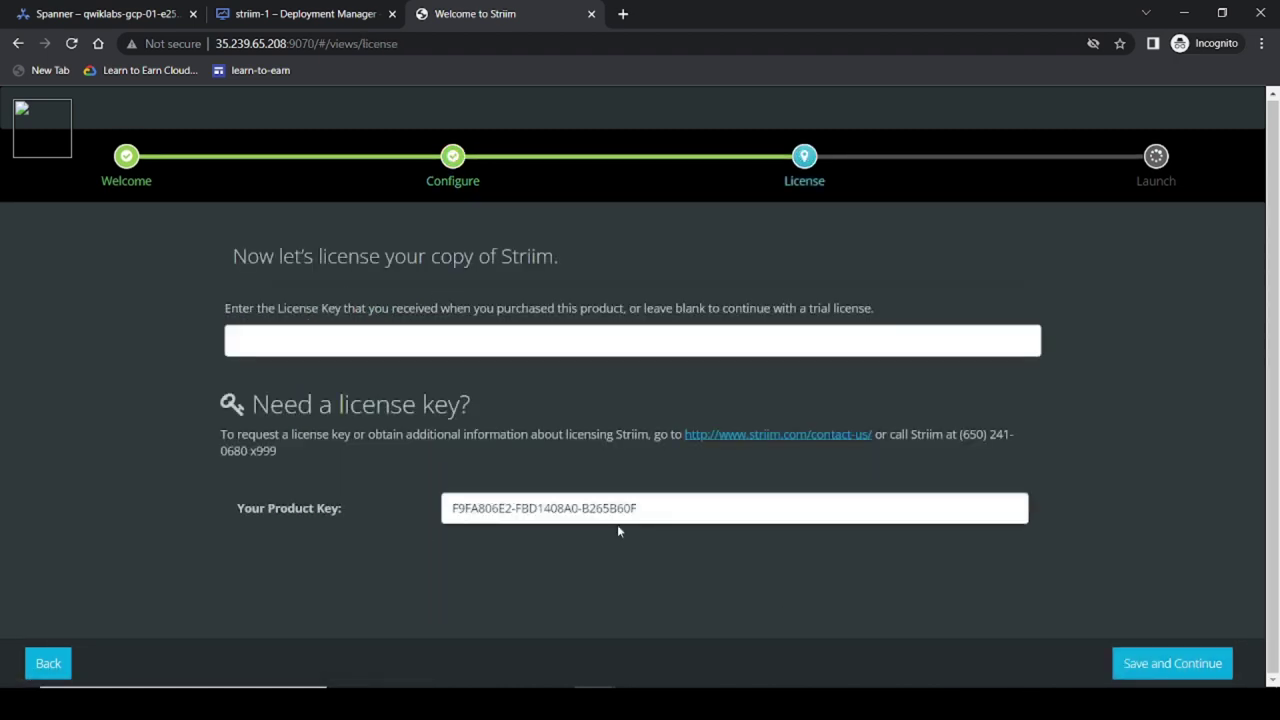
# Step: Continue with a trial license, launch the Striim server, and open its web login page
pyautogui.click(1165, 674)
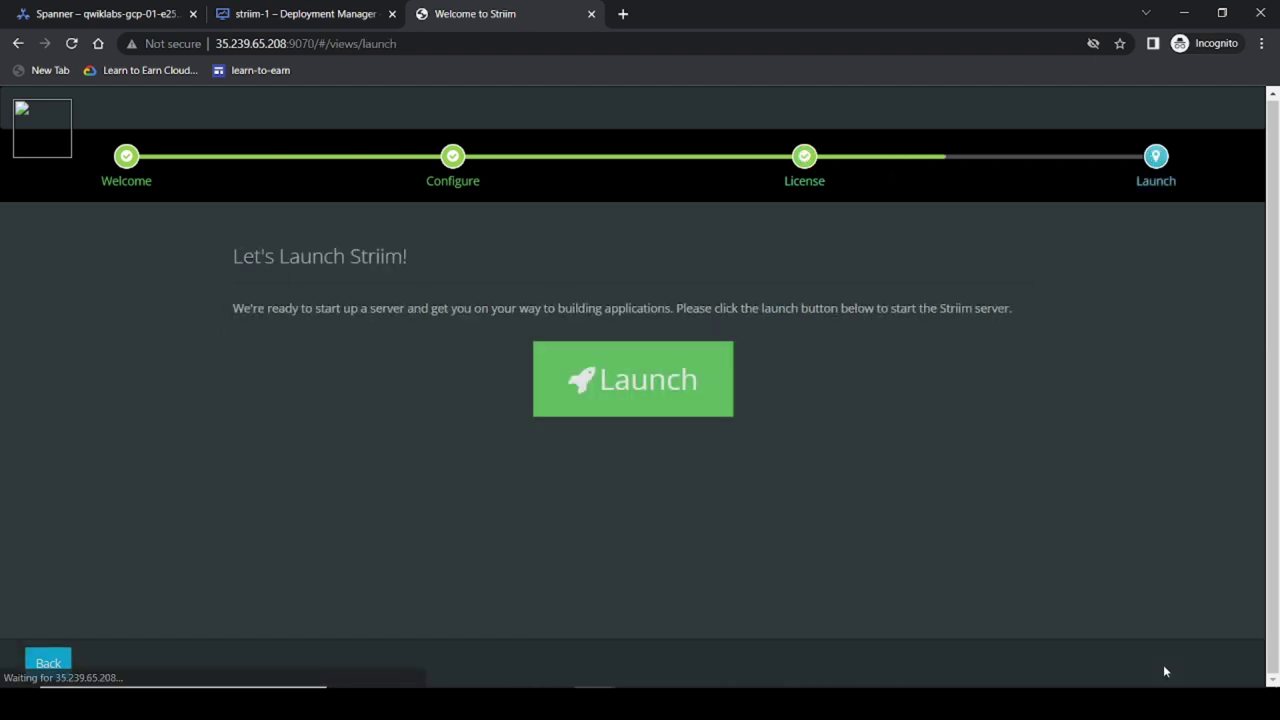
pyautogui.click(653, 407)
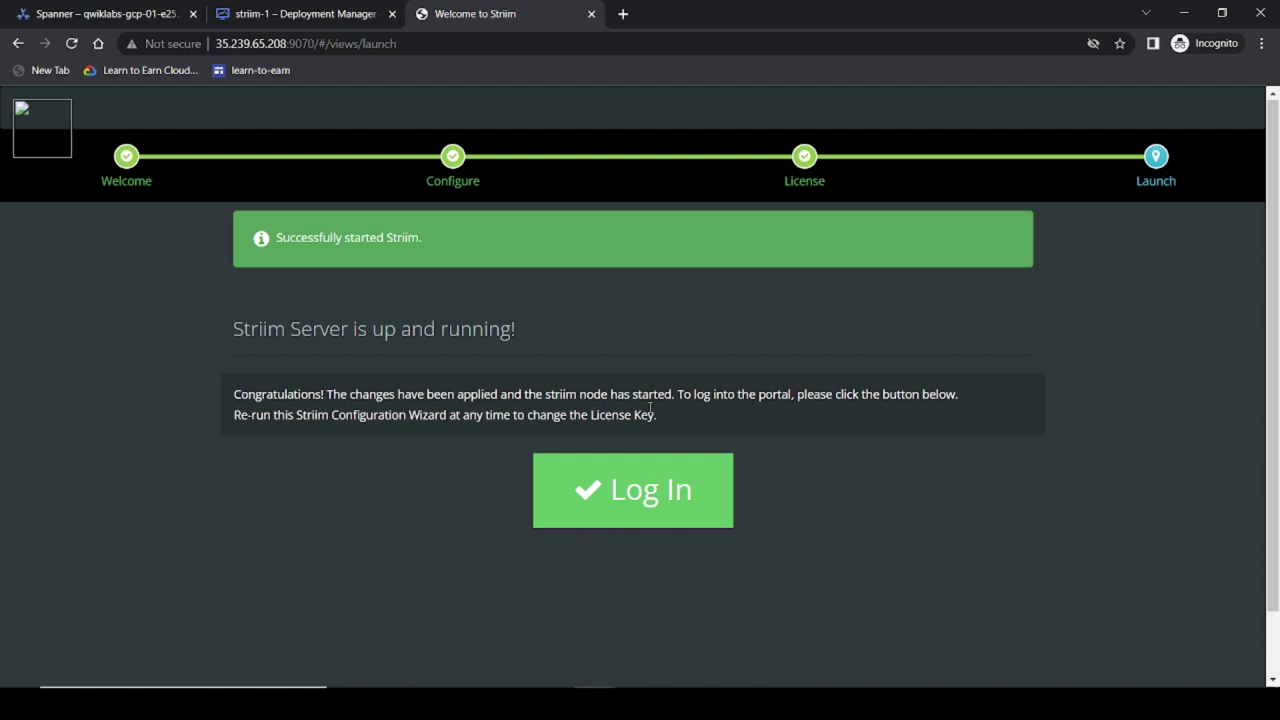
pyautogui.click(663, 510)
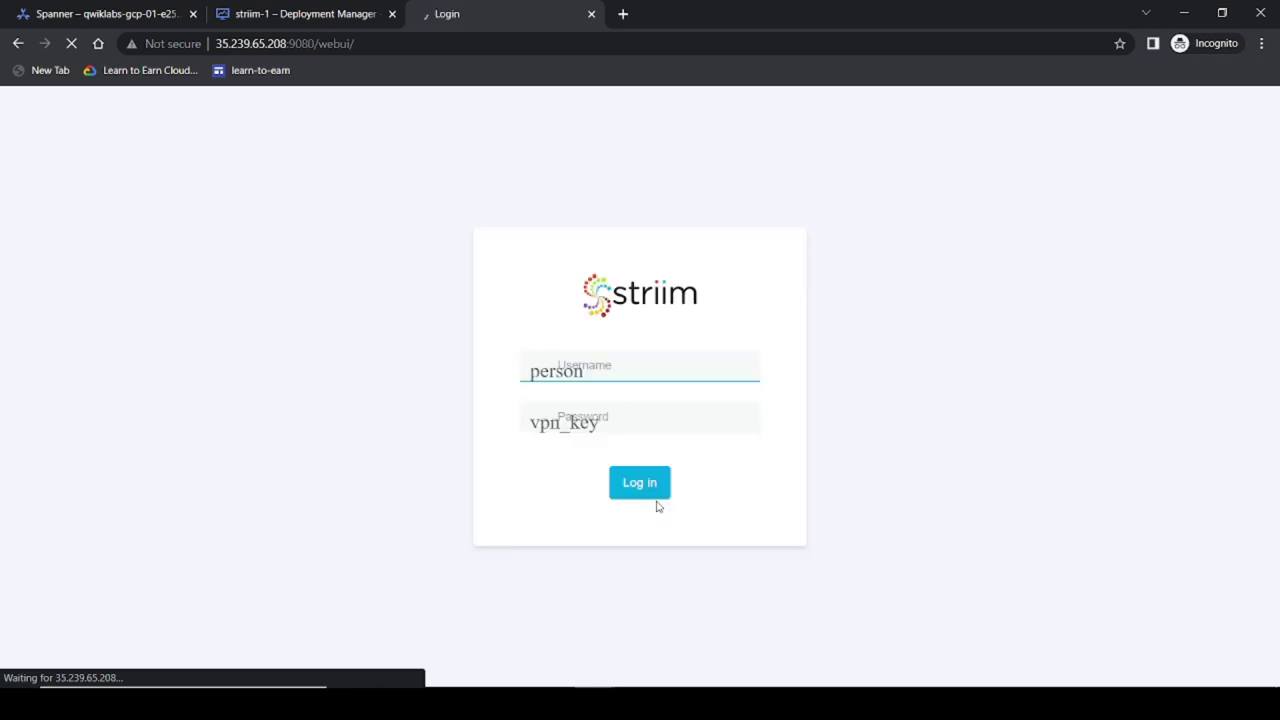
# Step: Sign in to the Striim web console as admin with the lab's admin password
pyautogui.write('admin')
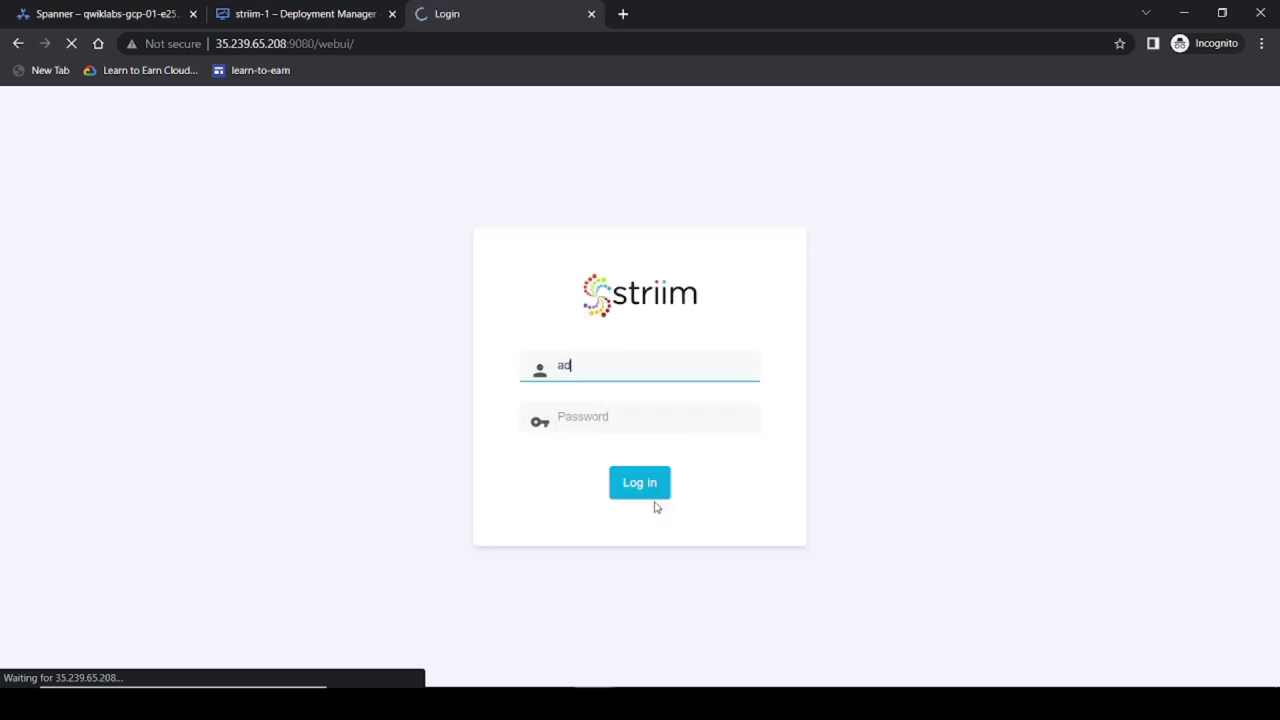
pyautogui.hotkey('alt', 'Tab')
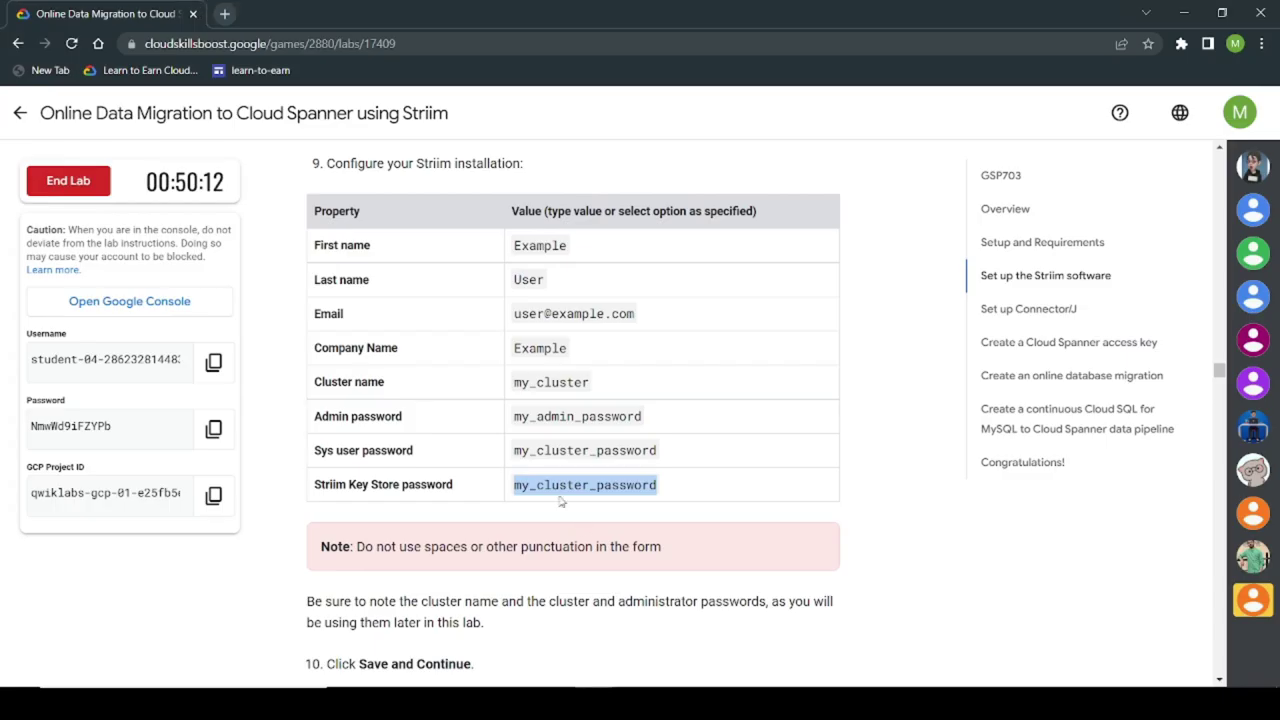
pyautogui.scroll(-1, 600, 494)
pyautogui.moveTo(514, 333); pyautogui.dragTo(582, 330)
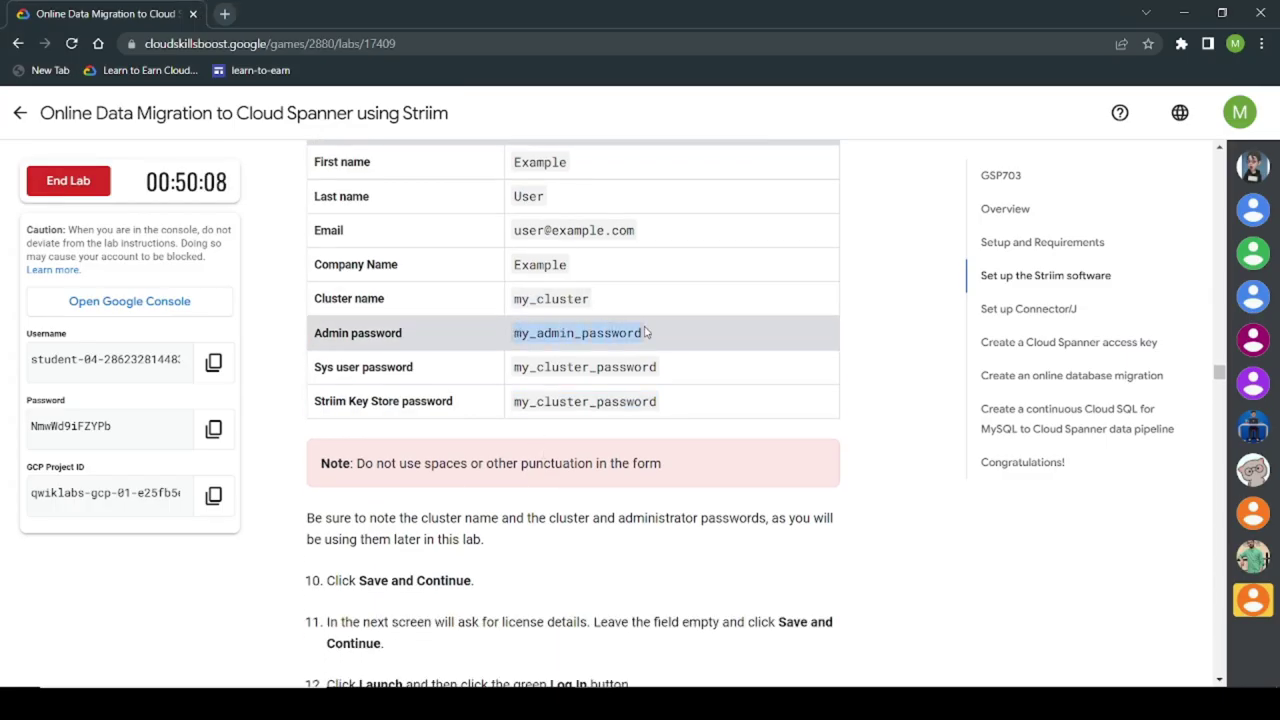
pyautogui.hotkey('alt', 'Tab')
pyautogui.click(588, 414)
pyautogui.hotkey('ctrl', 'v')
pyautogui.click(633, 487)
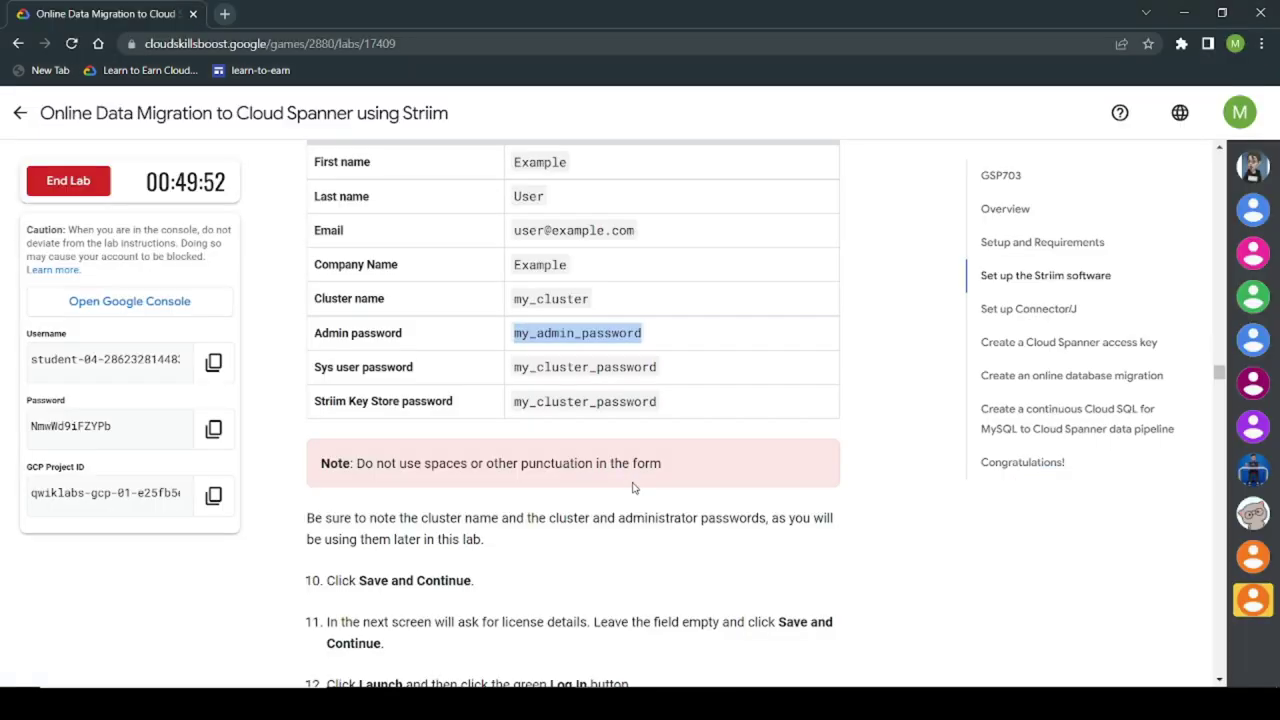
# Step: Check progress on the Set up the Striim software objective, then return to striim-1
pyautogui.hotkey('alt', 'Tab')
pyautogui.scroll(-10, 443, 436)
pyautogui.click(455, 180)
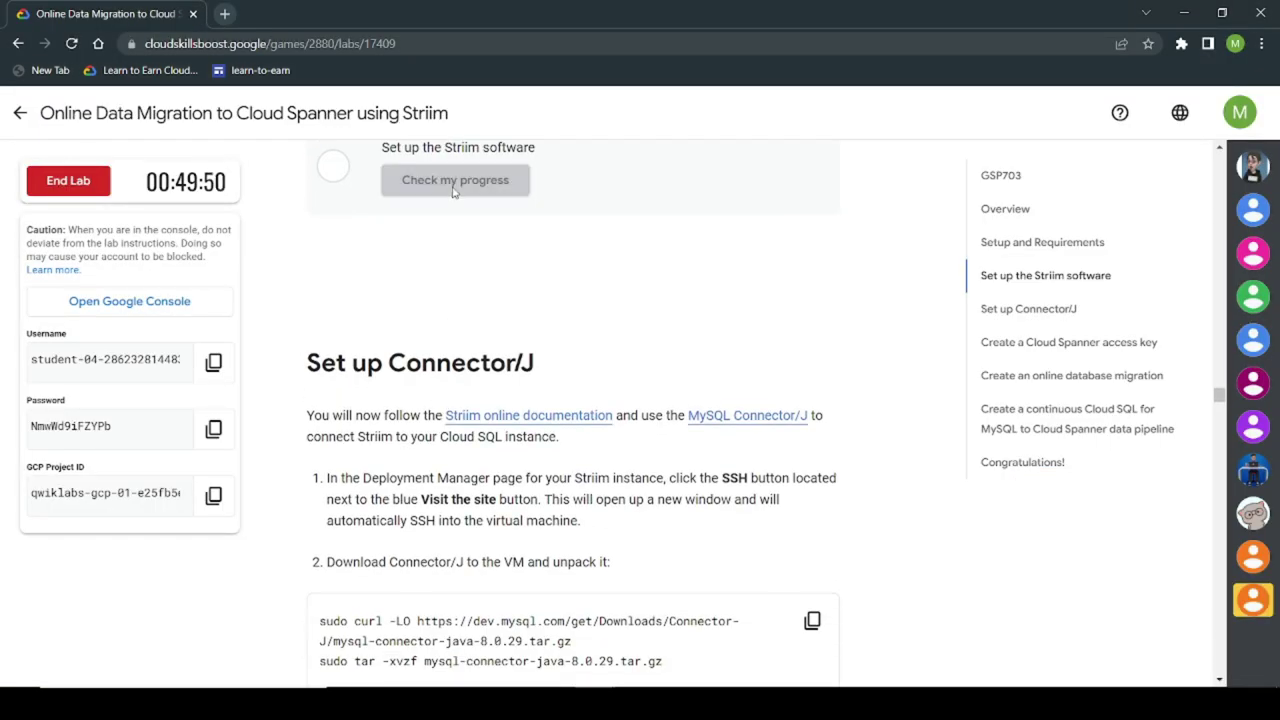
pyautogui.scroll(3, 570, 340)
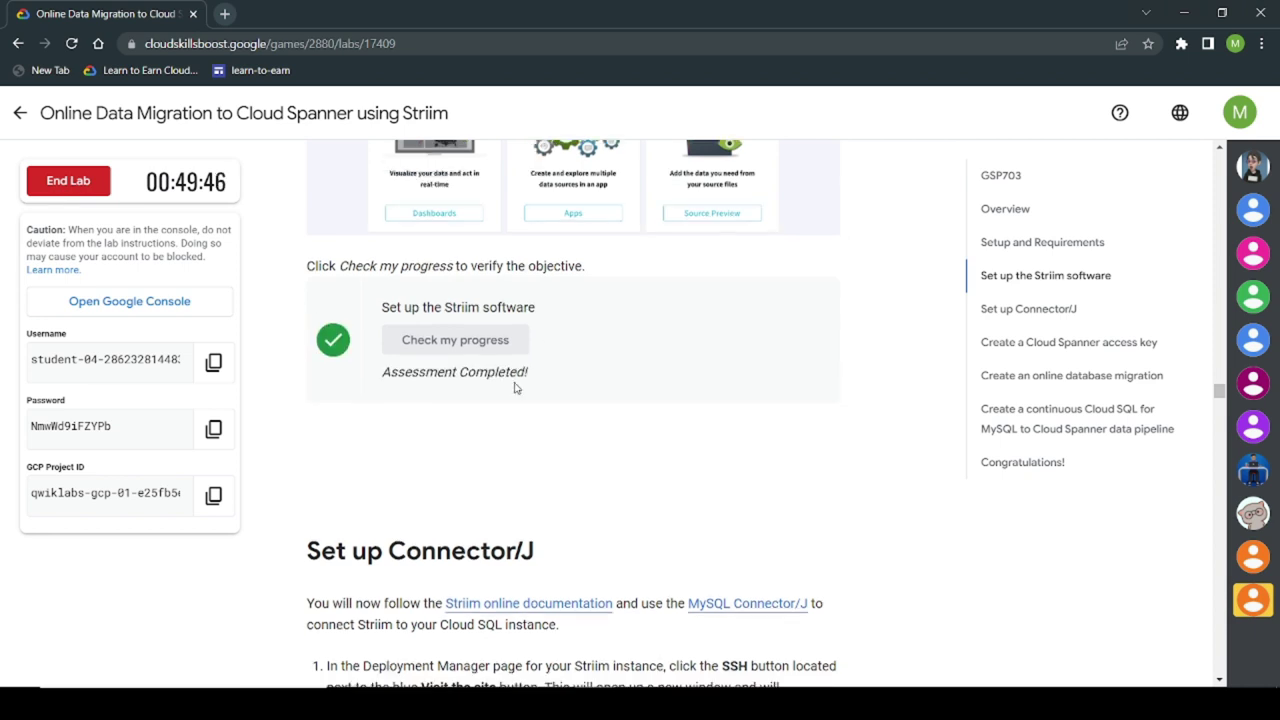
pyautogui.scroll(-4, 552, 290)
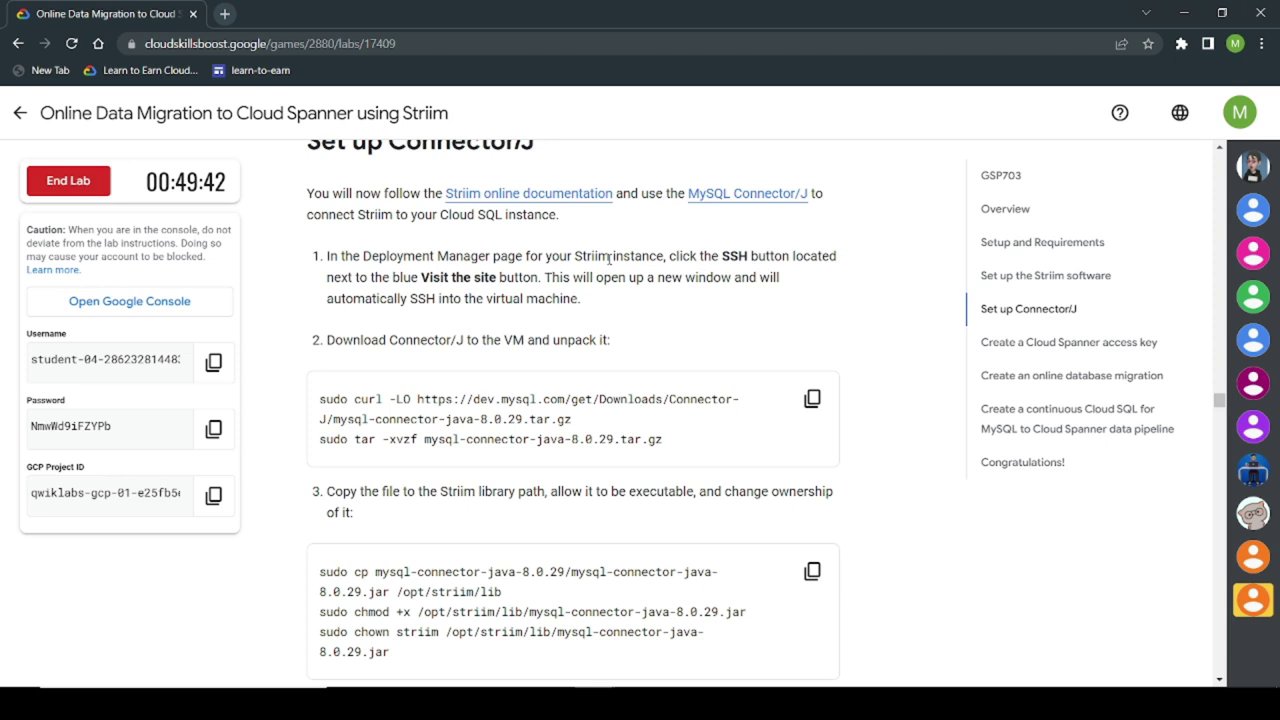
pyautogui.hotkey('alt', 'Tab')
# Step: SSH into the striim-1 VM and set the terminal font size to Large
pyautogui.click(276, 12)
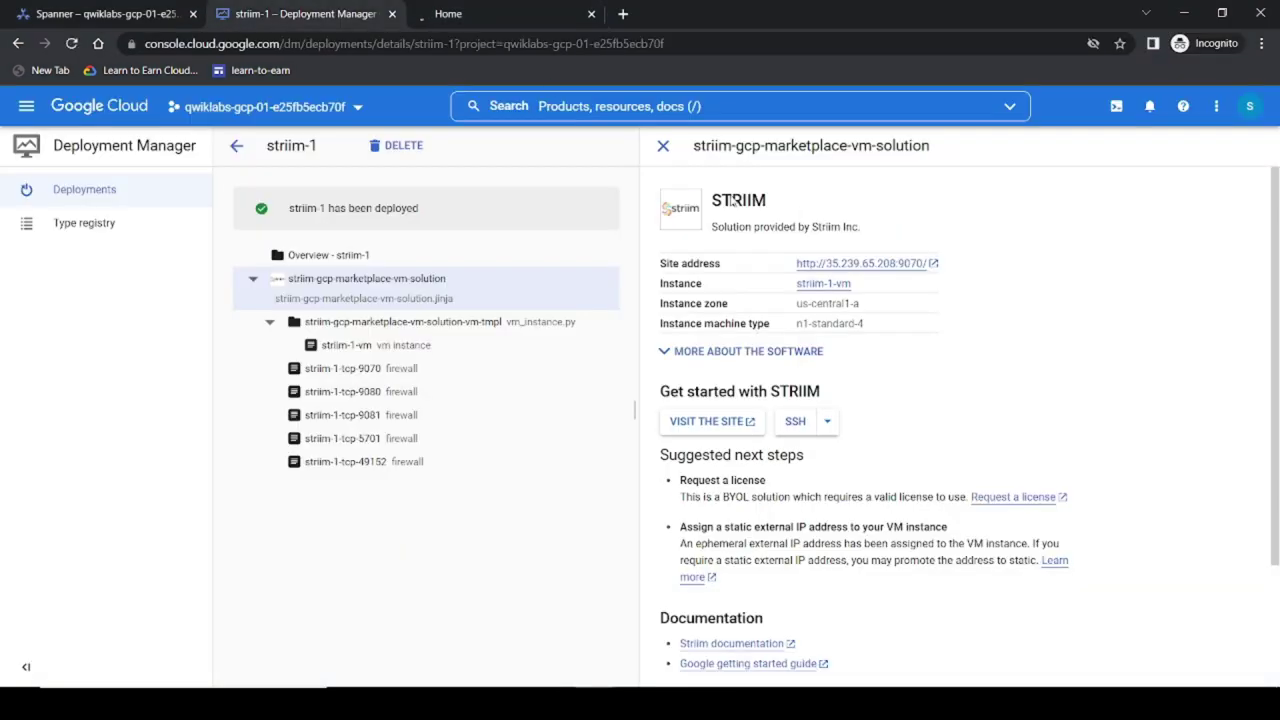
pyautogui.click(796, 428)
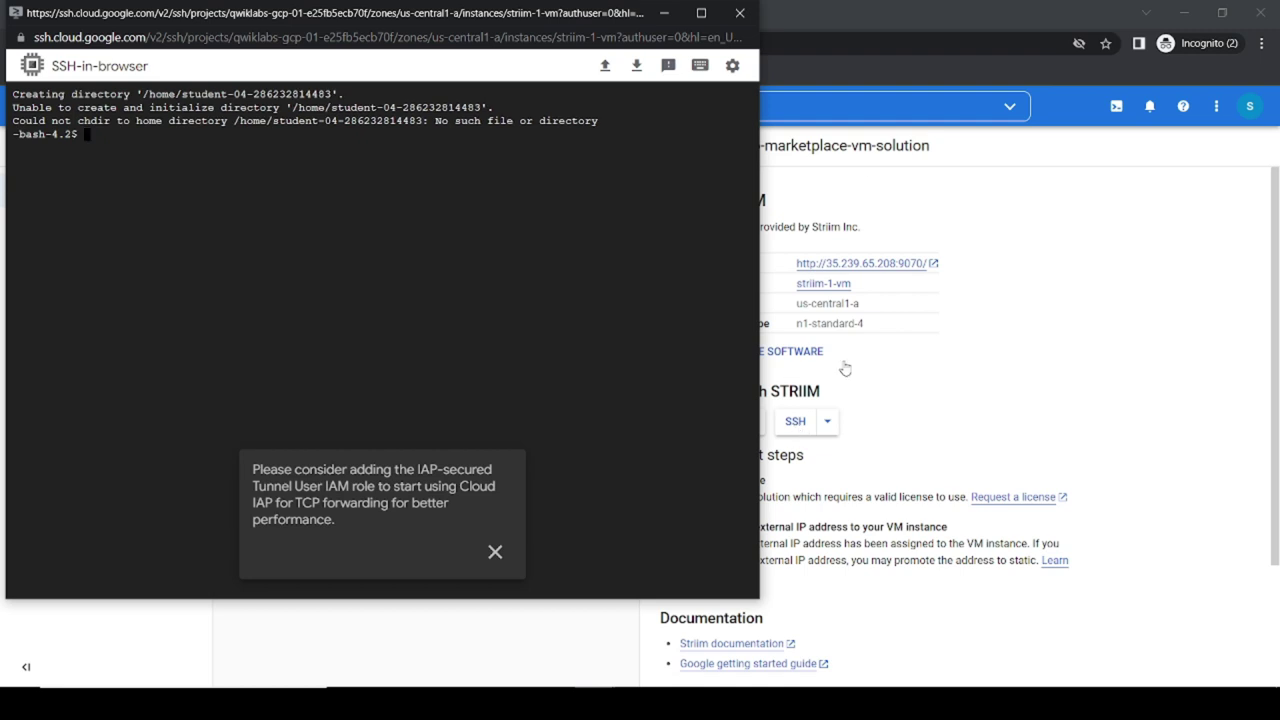
pyautogui.click(732, 65)
pyautogui.moveTo(586, 169)
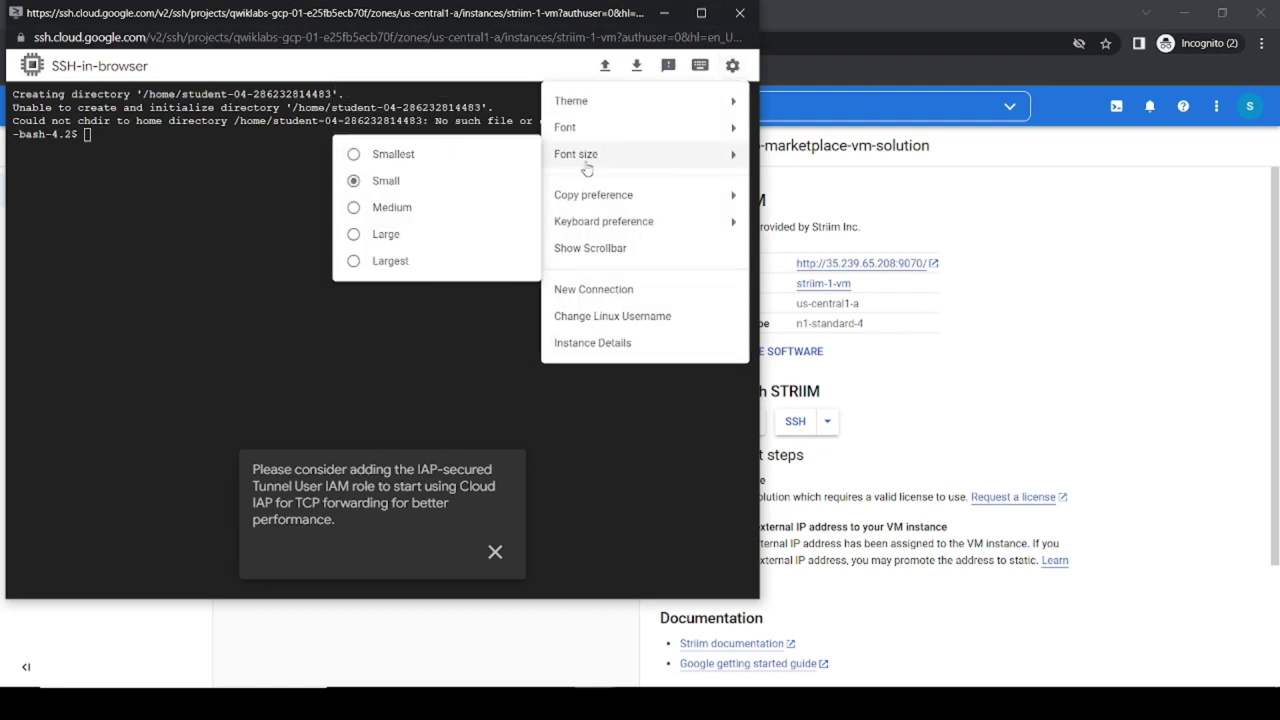
pyautogui.click(374, 230)
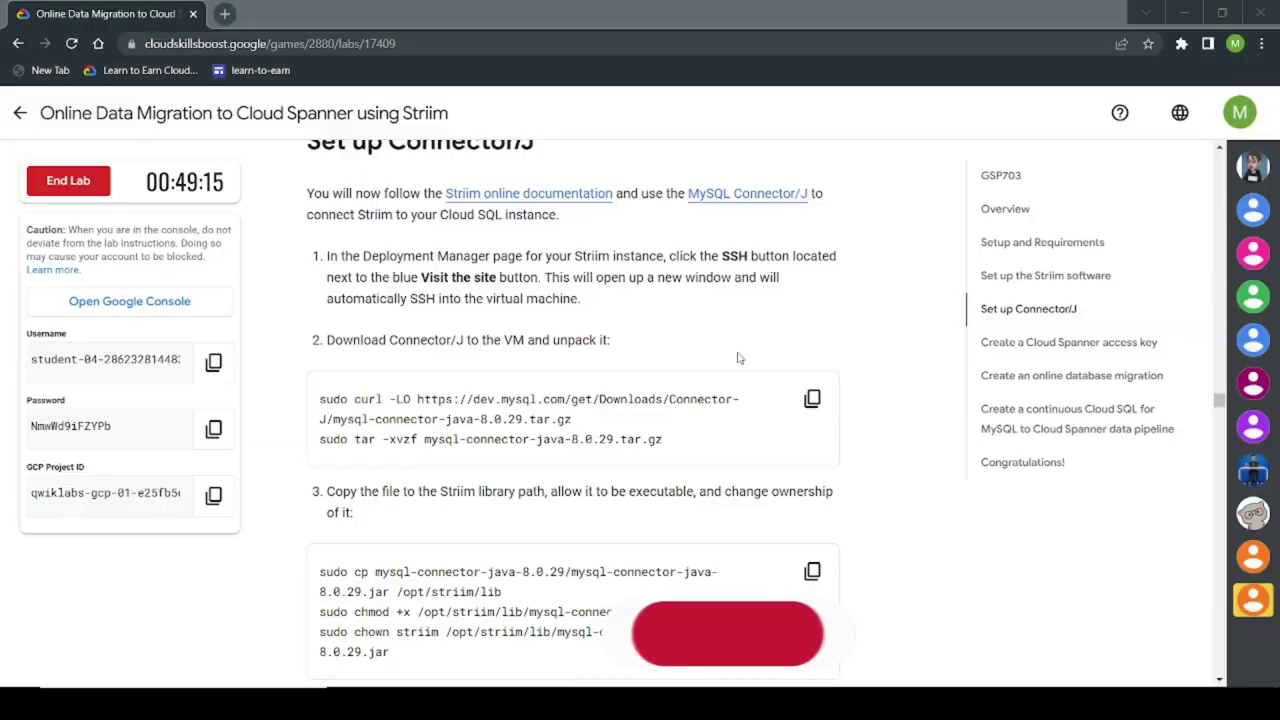
# Step: Download MySQL Connector/J and unpack mysql-connector-java-8.0.29.tar.gz
pyautogui.scroll(-3, 738, 358)
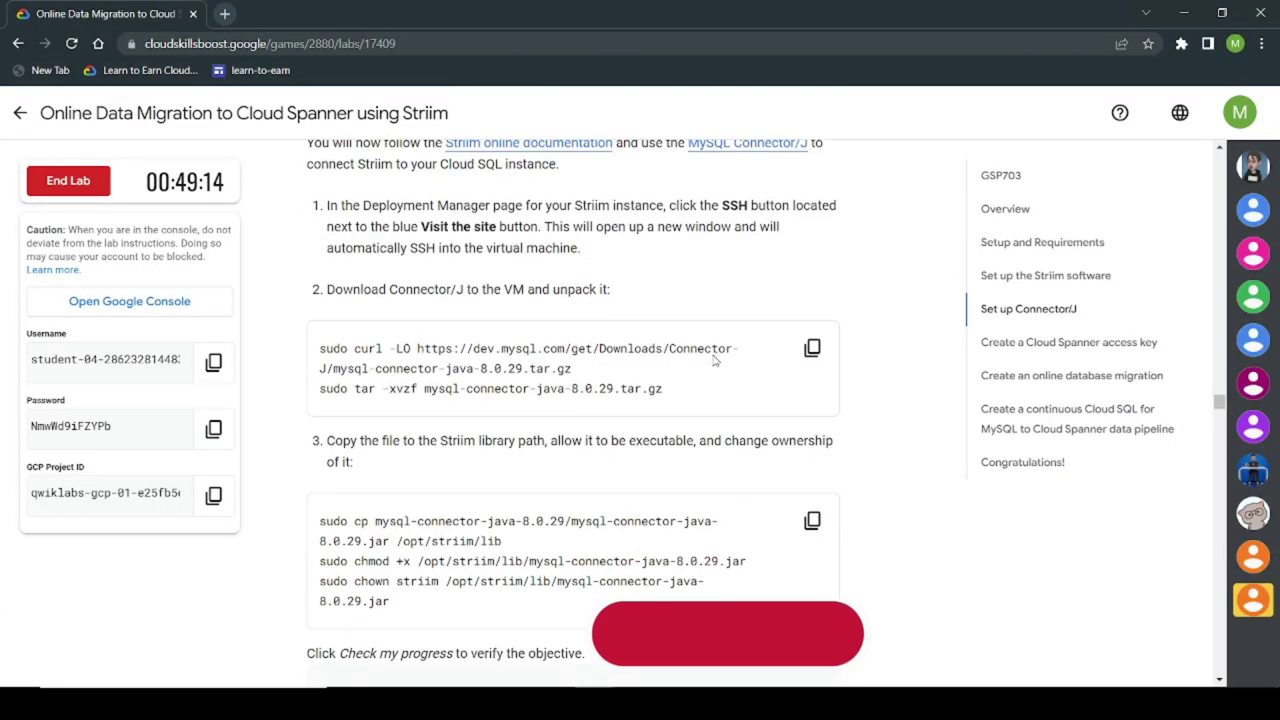
pyautogui.click(814, 229)
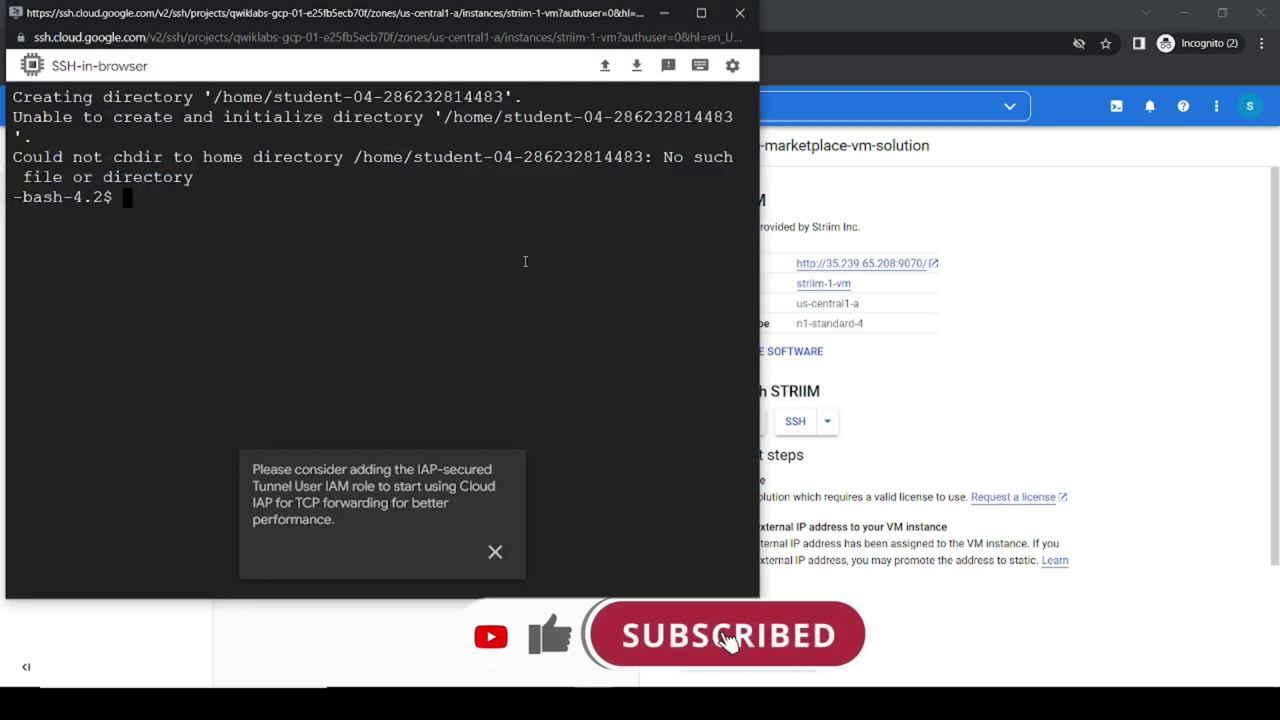
pyautogui.hotkey('ctrl', 'v')
pyautogui.press('Return')
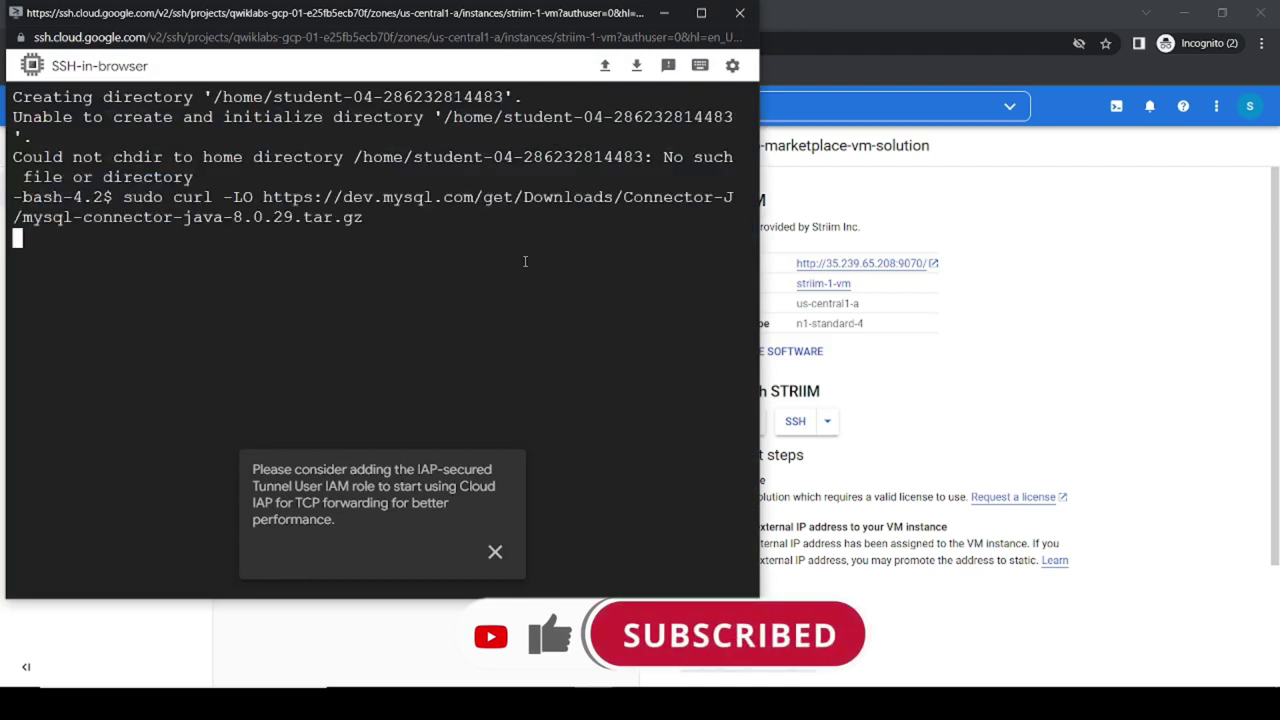
pyautogui.write('sudo tar -xvzf mysql-connector-java-8.0.29.tar.gz')
pyautogui.click(494, 552)
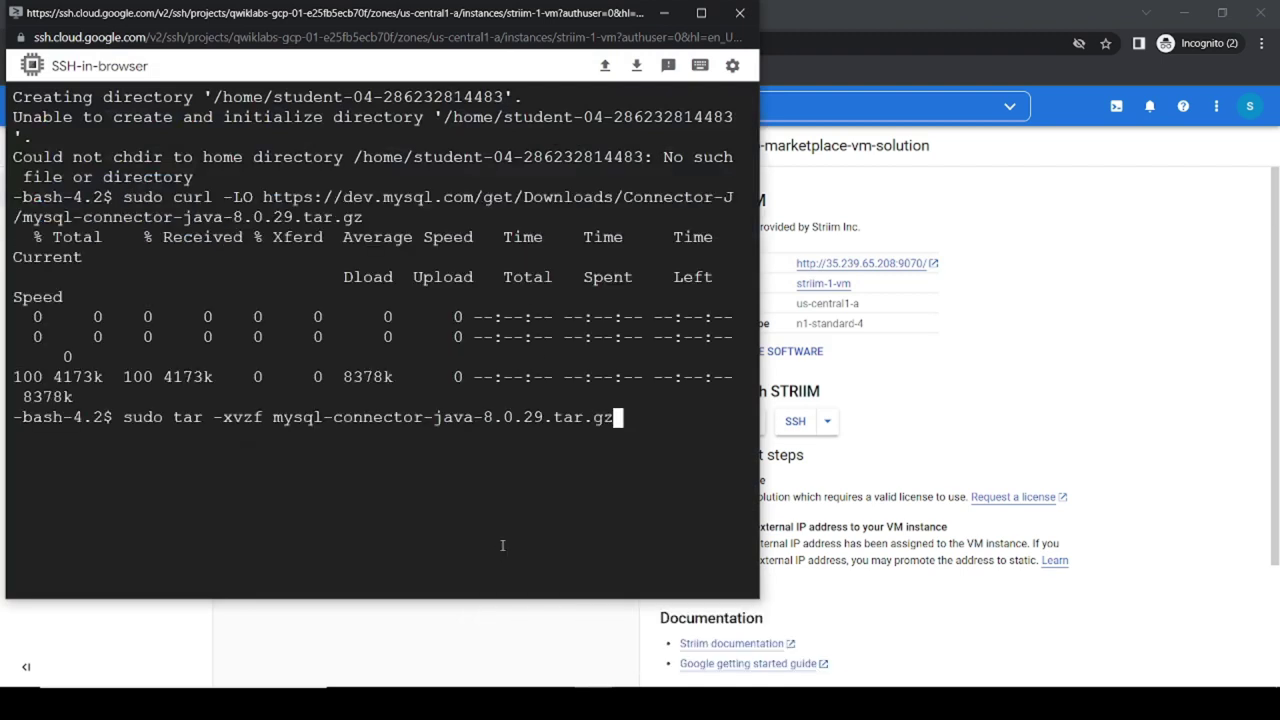
pyautogui.press('Return')
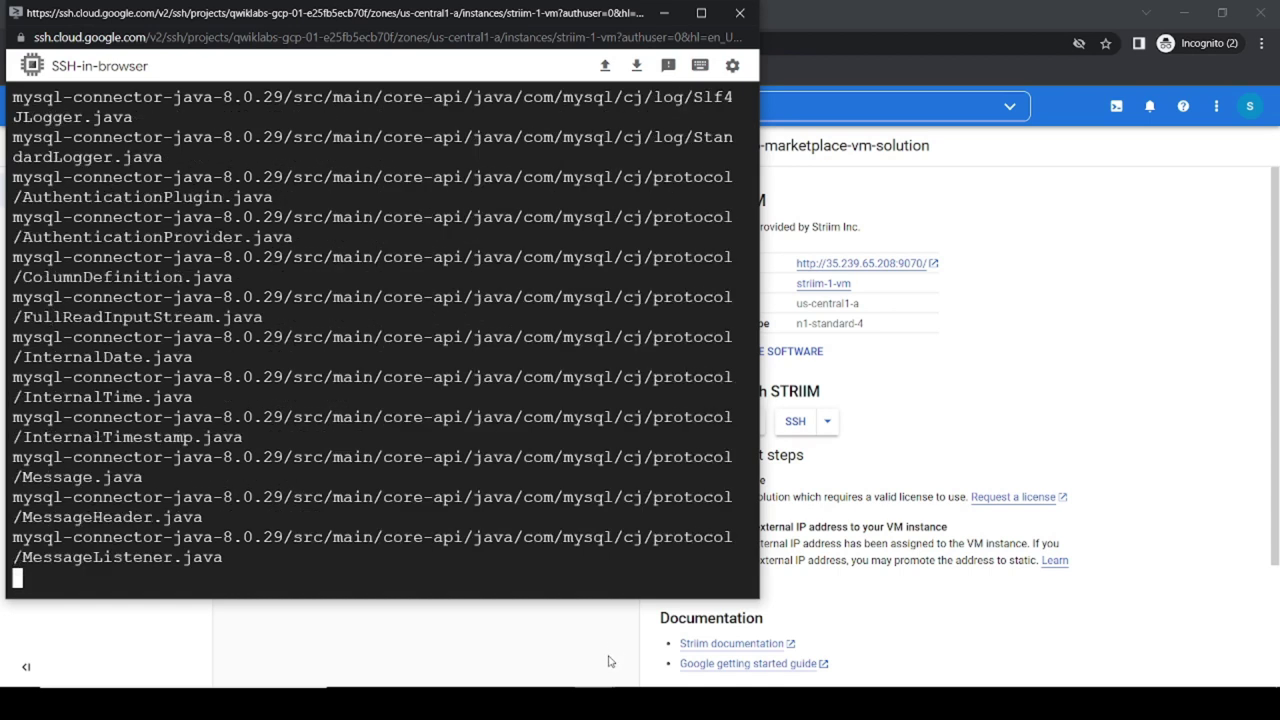
# Step: Copy the connector jar into /opt/striim/lib, make it executable, and chown it to striim
pyautogui.moveTo(595, 705)
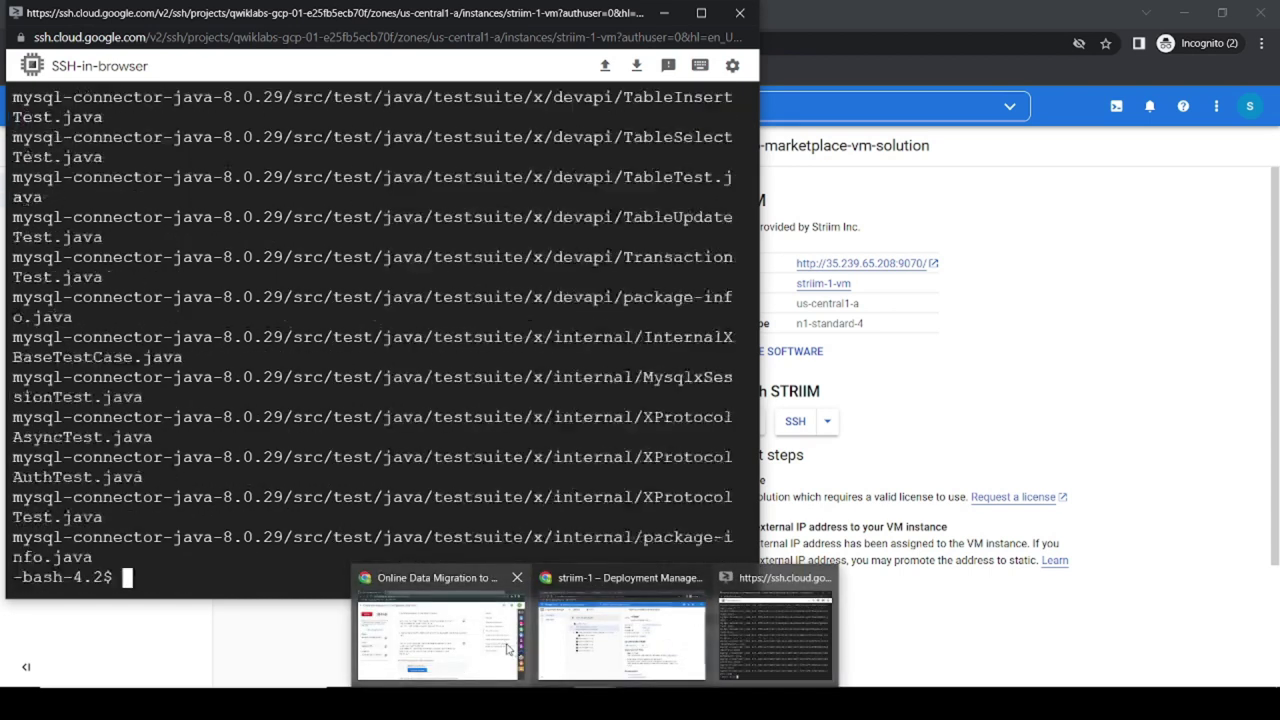
pyautogui.click(440, 630)
pyautogui.click(812, 404)
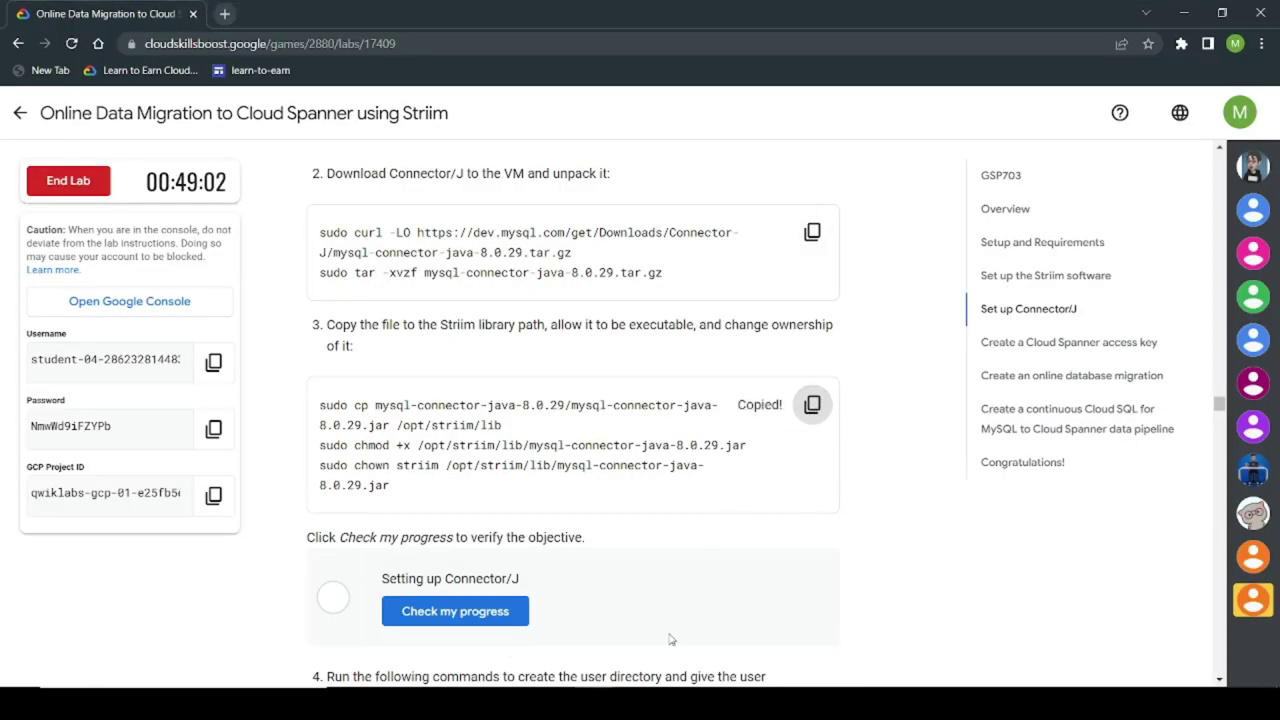
pyautogui.moveTo(595, 705)
pyautogui.click(600, 665)
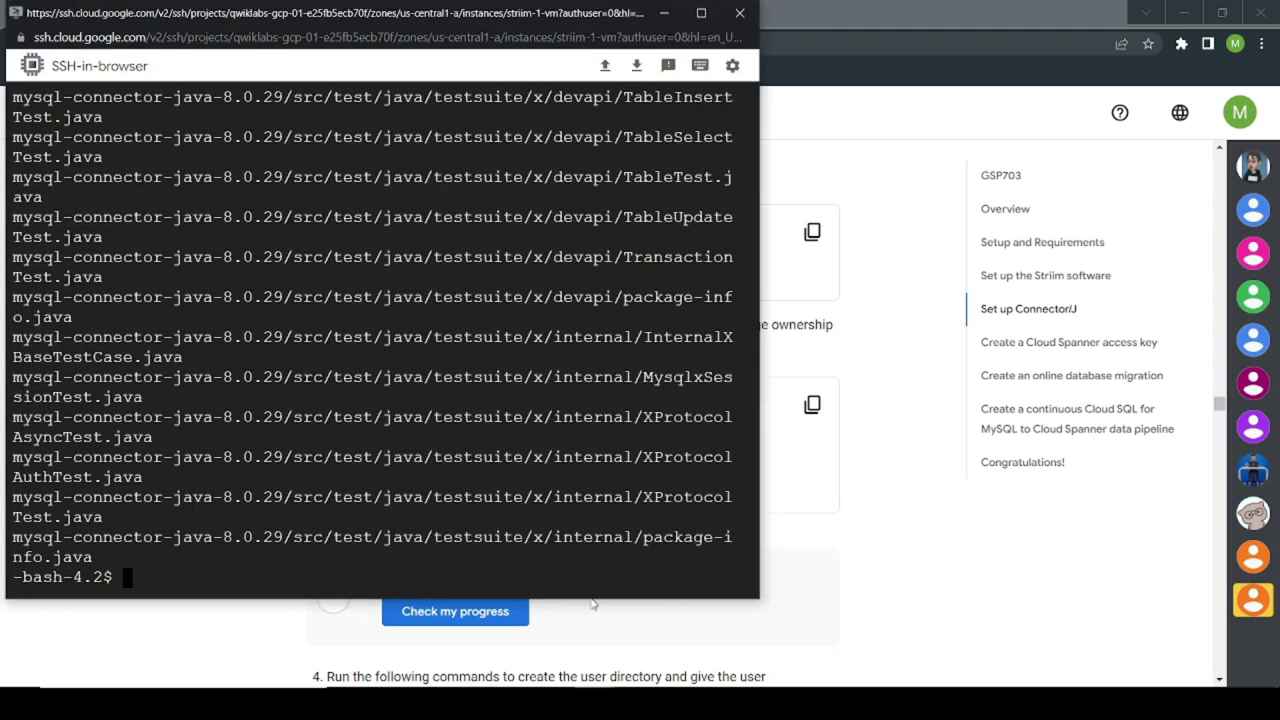
pyautogui.hotkey('ctrl', 'v')
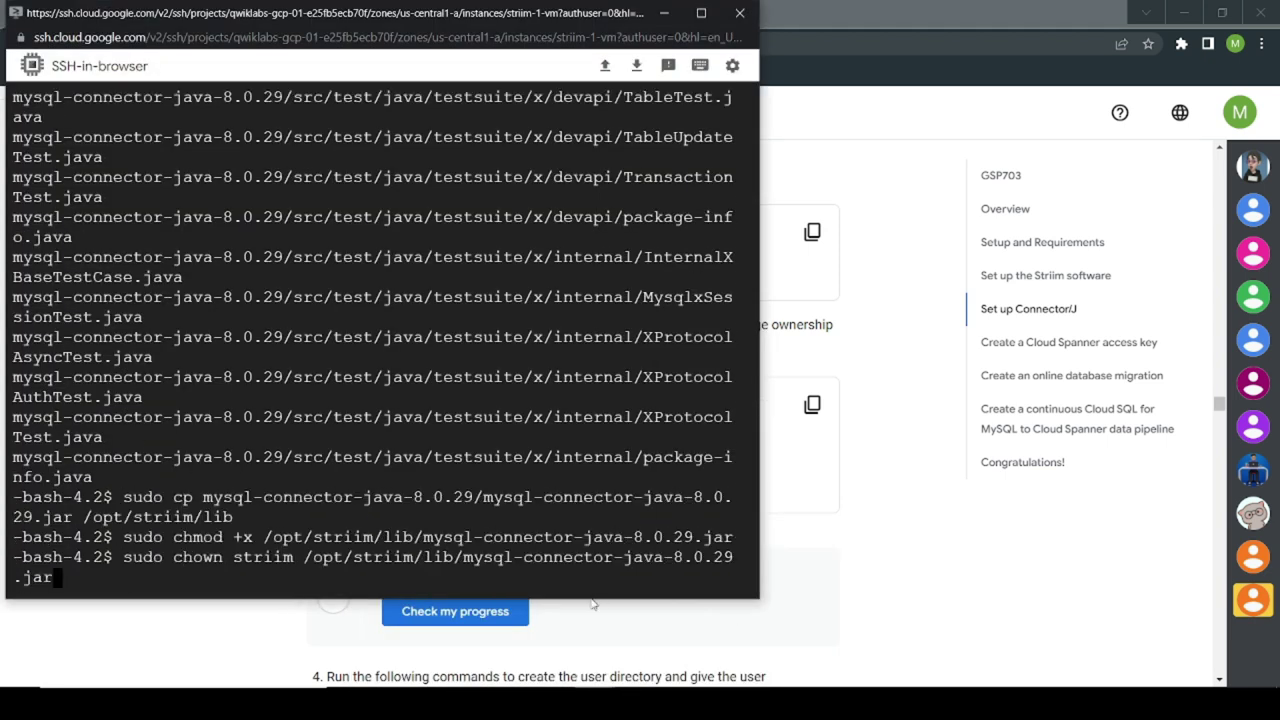
pyautogui.press('Return')
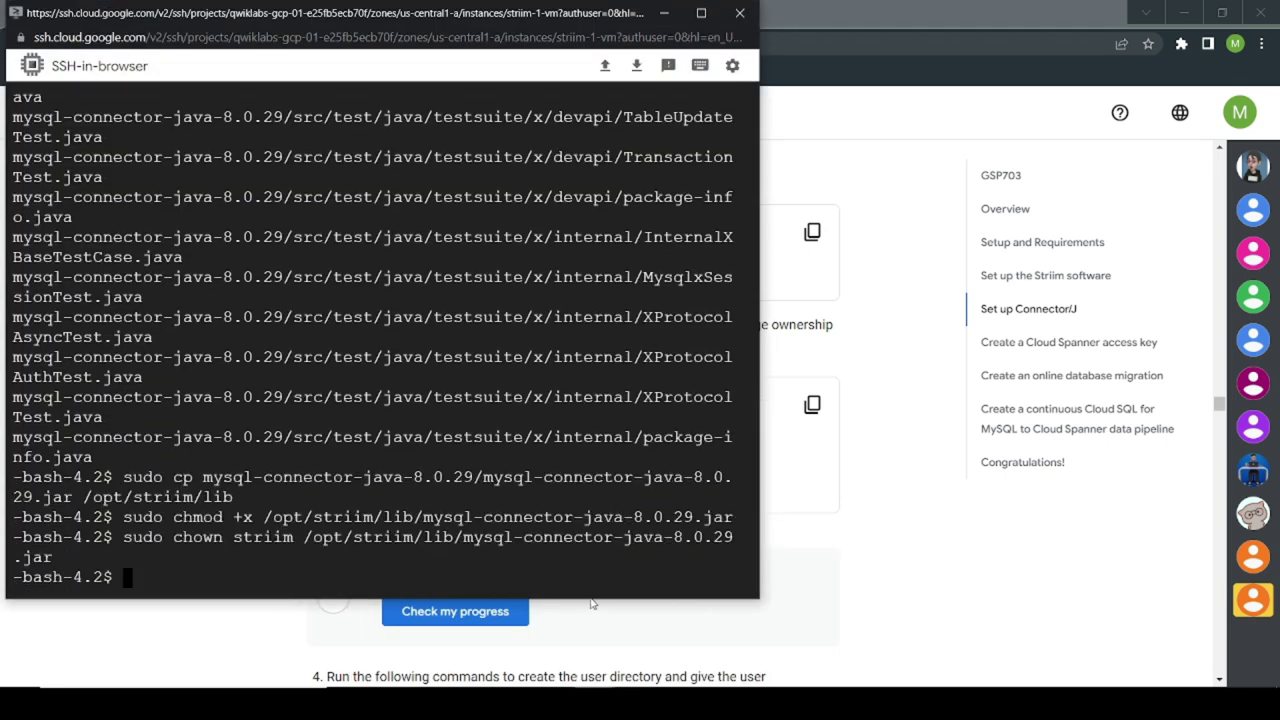
pyautogui.click(590, 604)
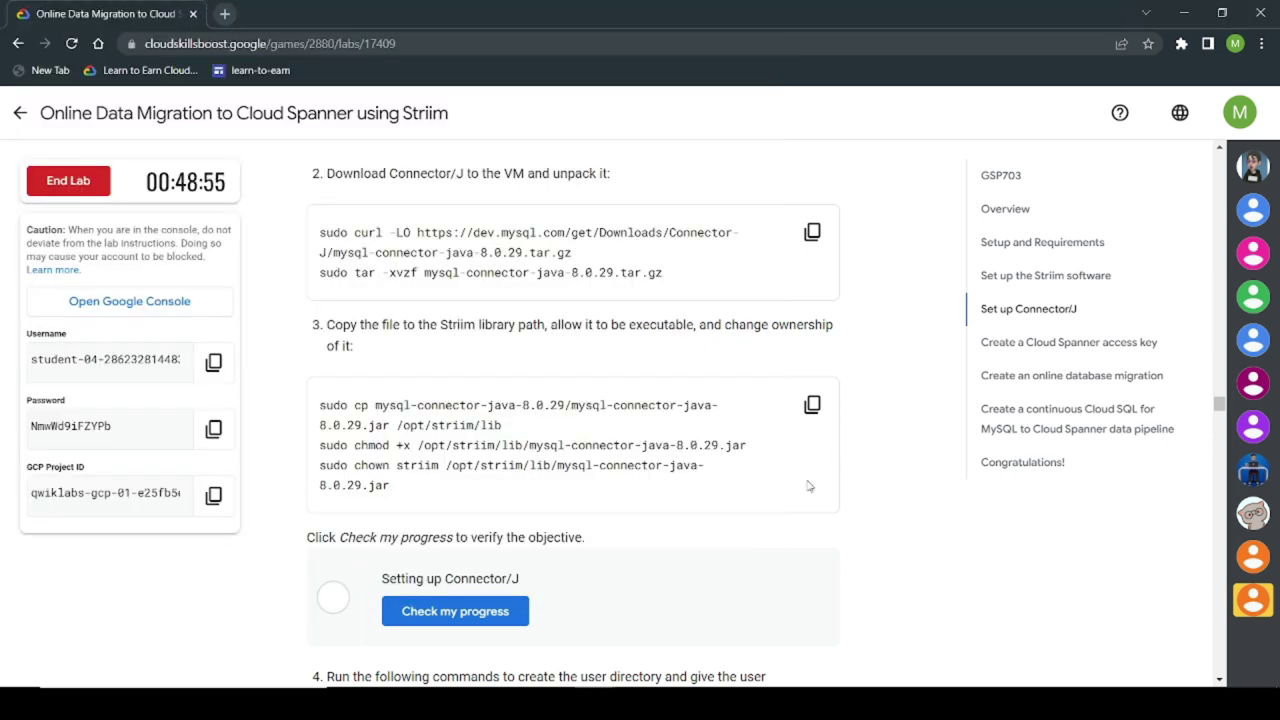
pyautogui.scroll(-1, 565, 550)
# Step: Verify the Connector/J objective and run the commands creating the user home directory
pyautogui.click(495, 522)
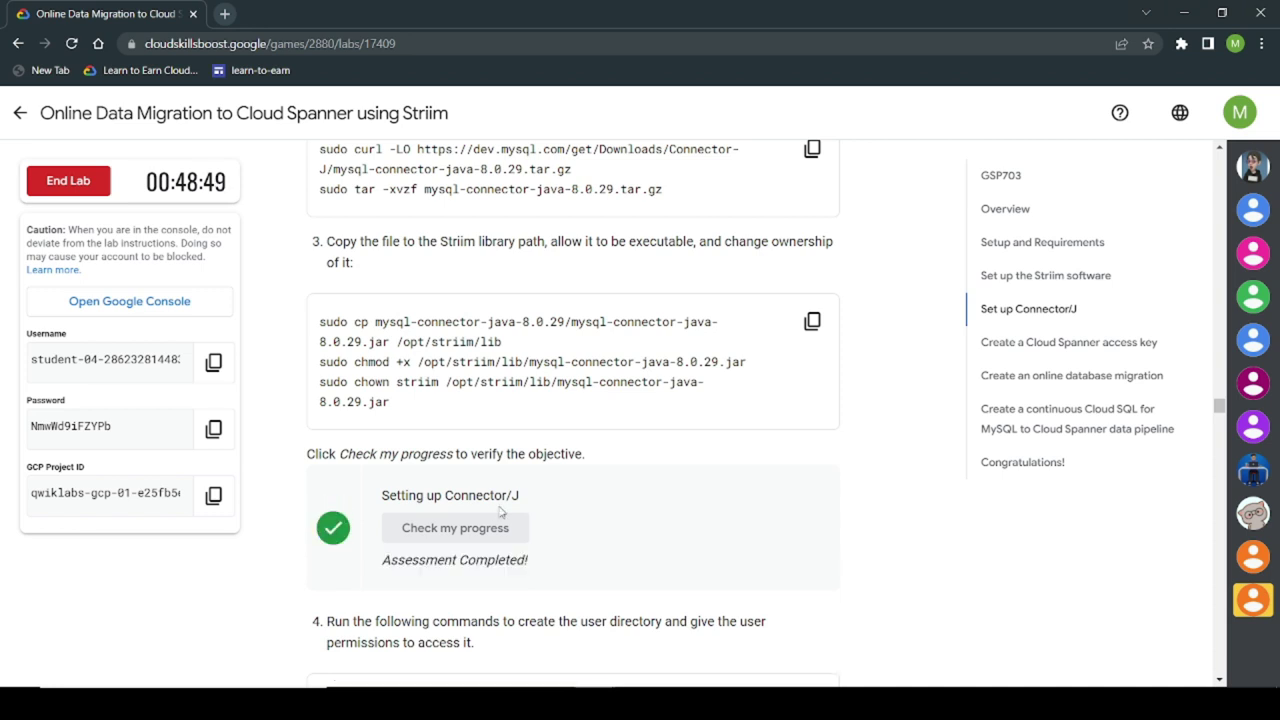
pyautogui.scroll(-3, 505, 514)
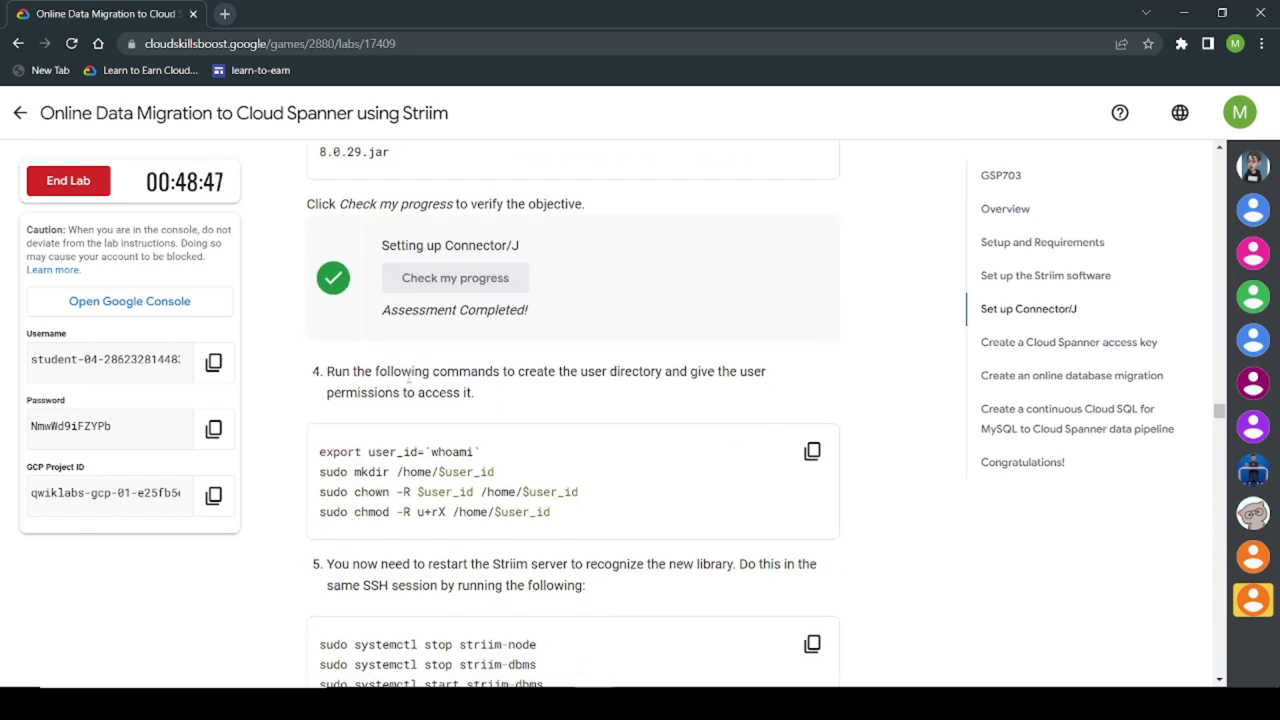
pyautogui.click(812, 451)
pyautogui.moveTo(595, 704)
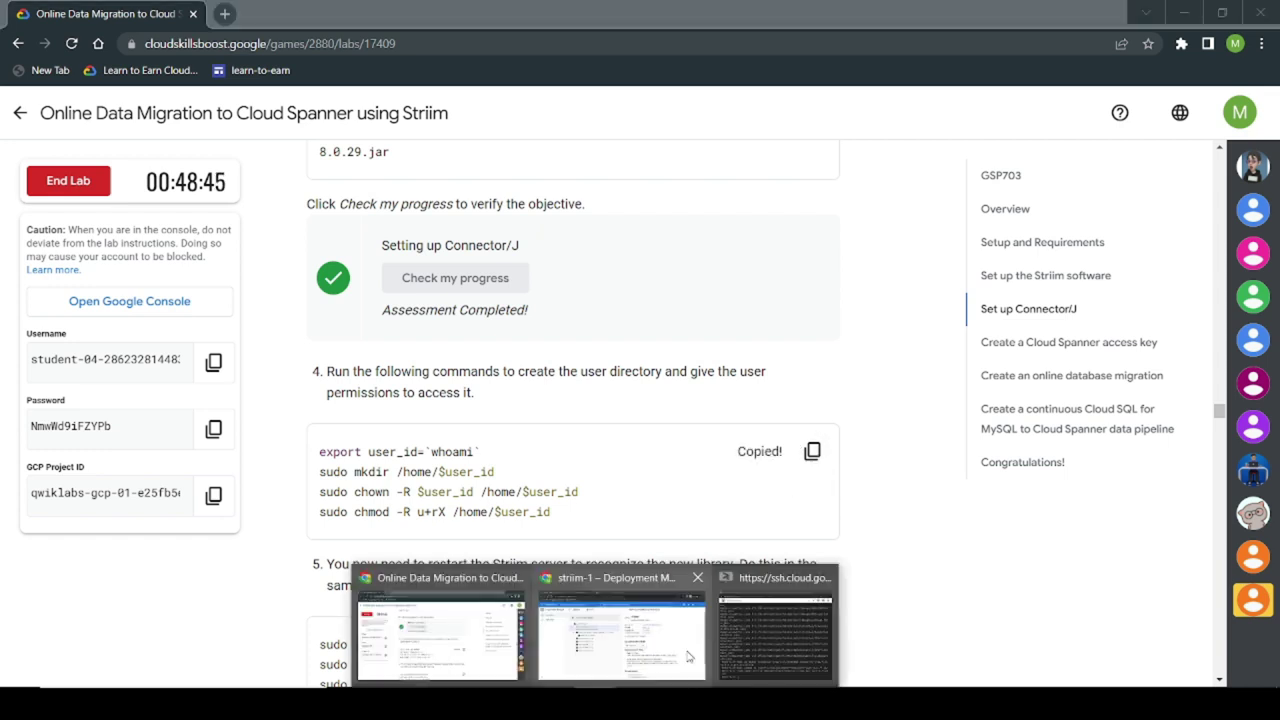
pyautogui.click(737, 630)
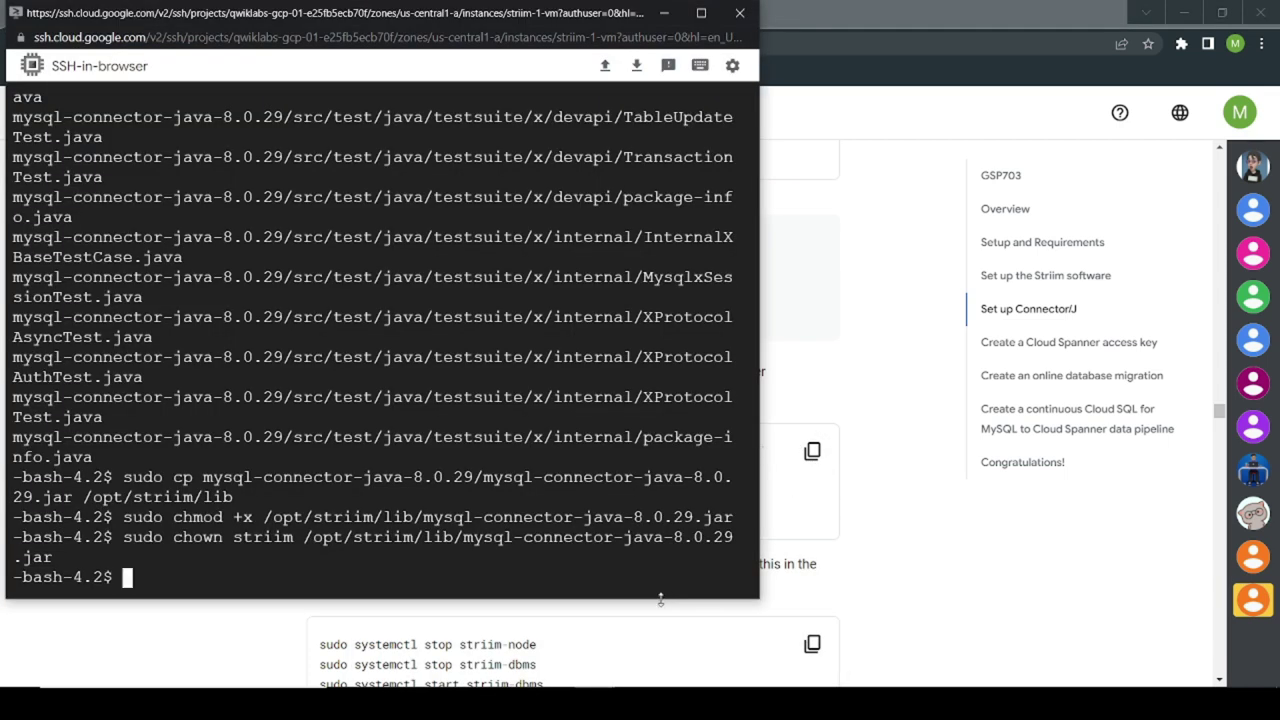
pyautogui.hotkey('ctrl', 'v')
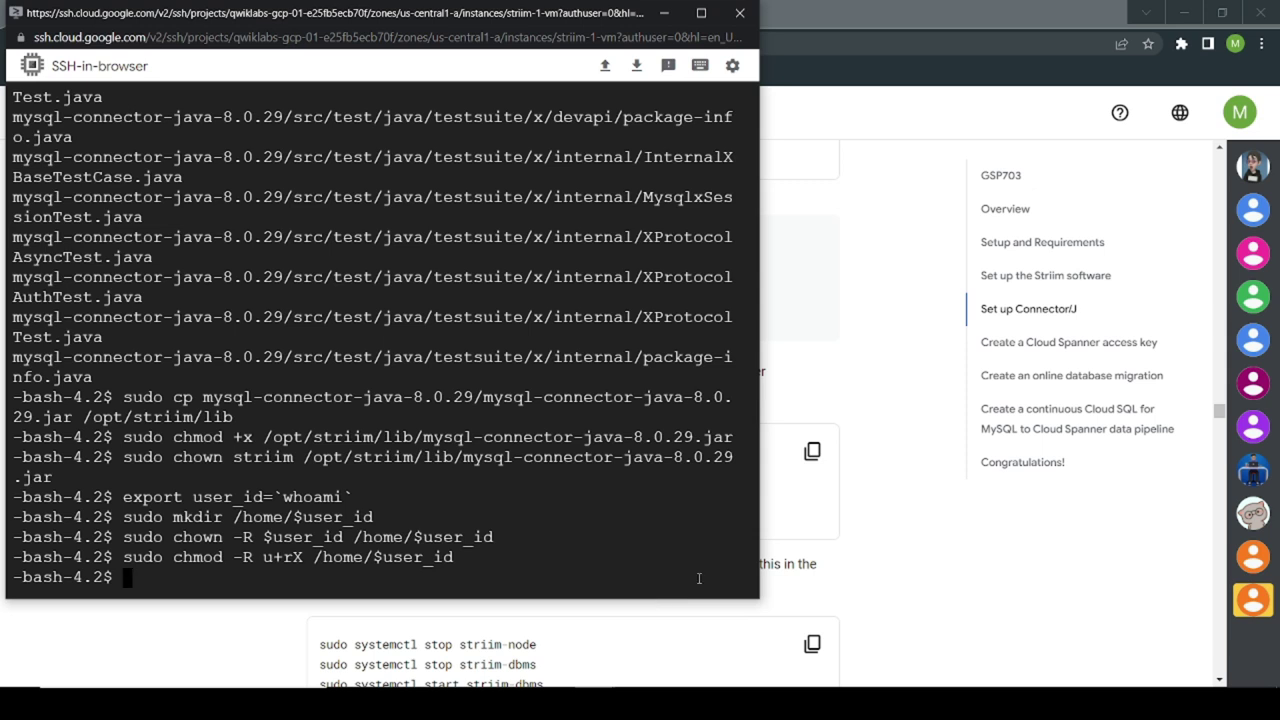
# Step: Run the commands restarting the Striim services, ending with striim-node
pyautogui.click(777, 579)
pyautogui.scroll(-1, 819, 600)
pyautogui.click(811, 561)
pyautogui.hotkey('alt', 'Tab')
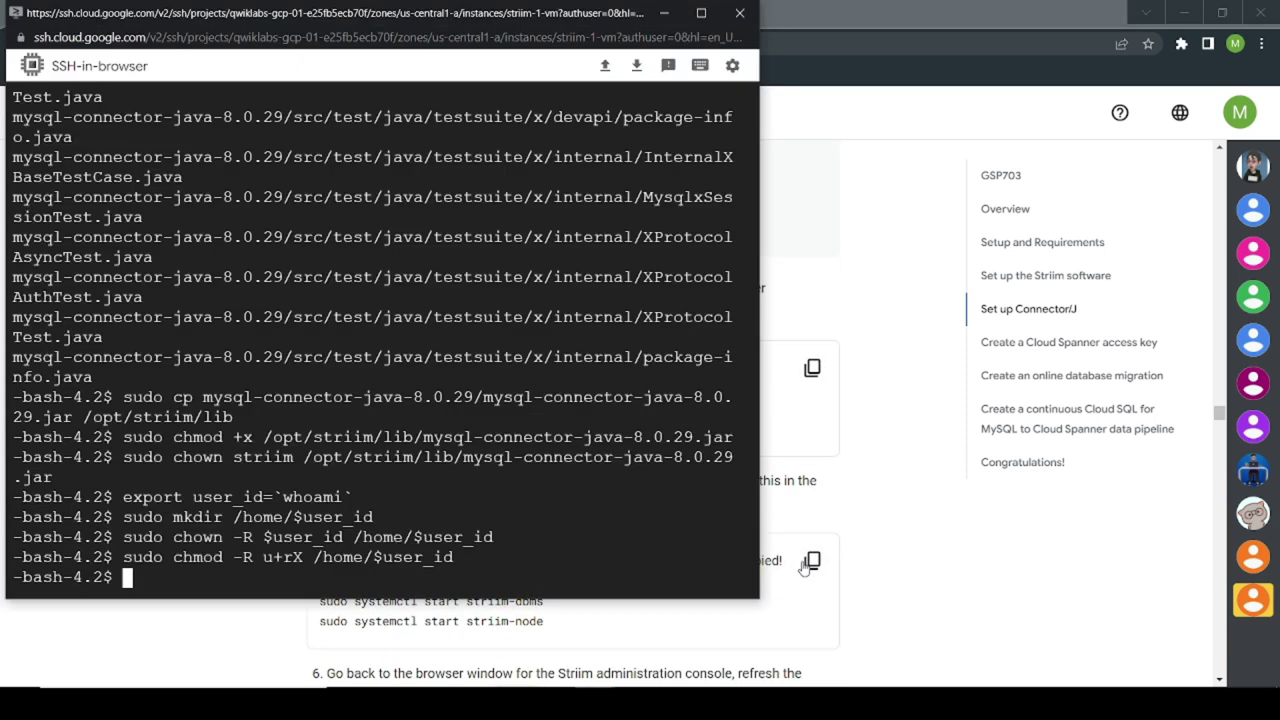
pyautogui.hotkey('ctrl', 'v')
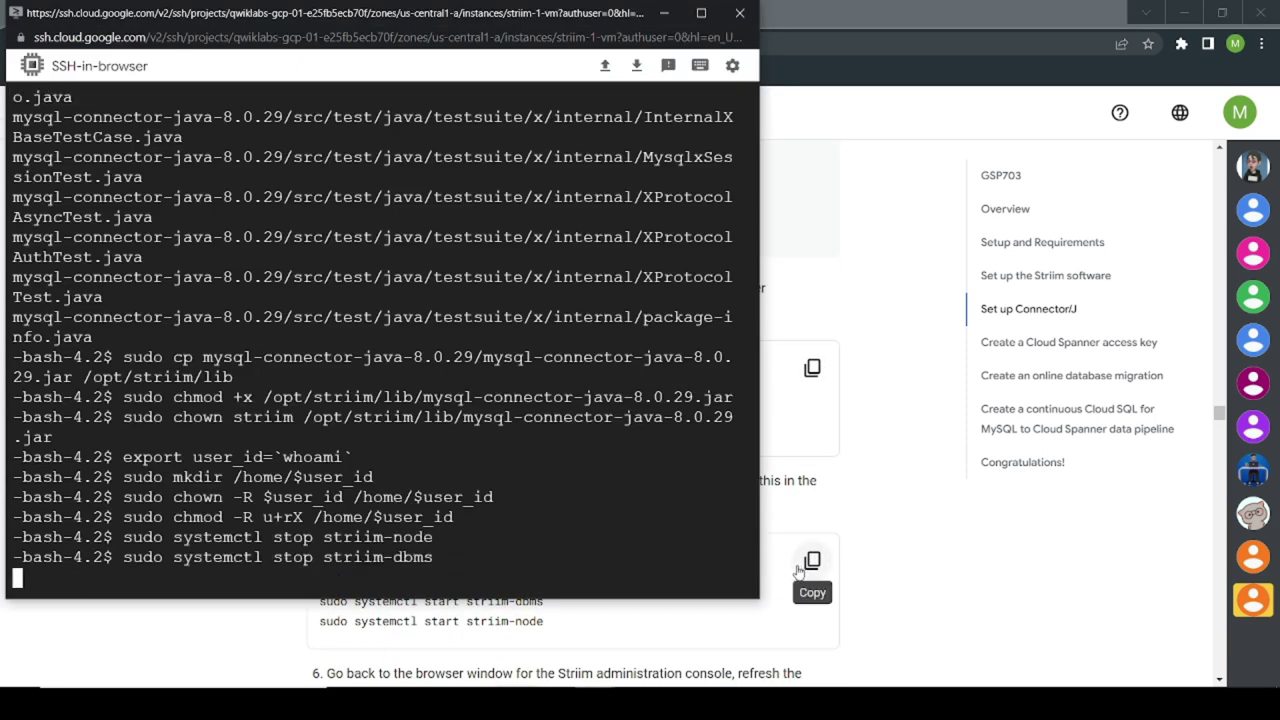
pyautogui.press('Return')
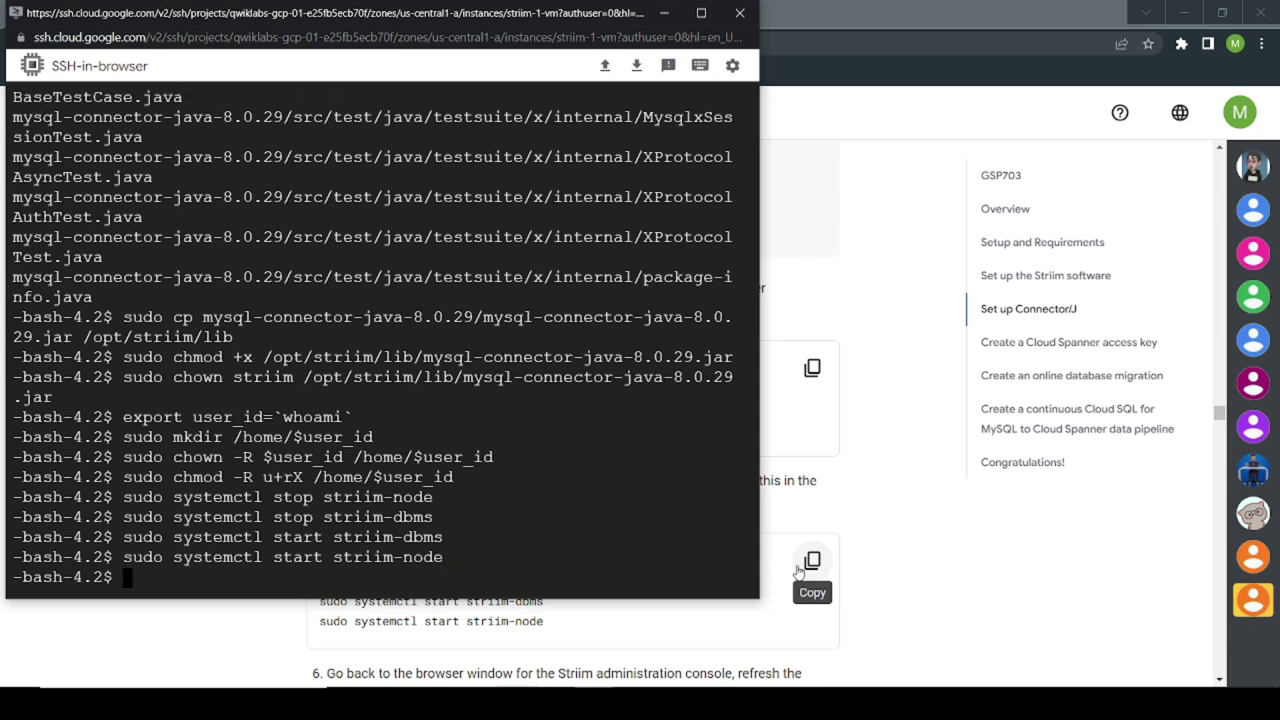
# Step: Scroll the lab instructions down to the Create a Cloud Spanner access key section
pyautogui.click(797, 570)
pyautogui.scroll(-4, 795, 571)
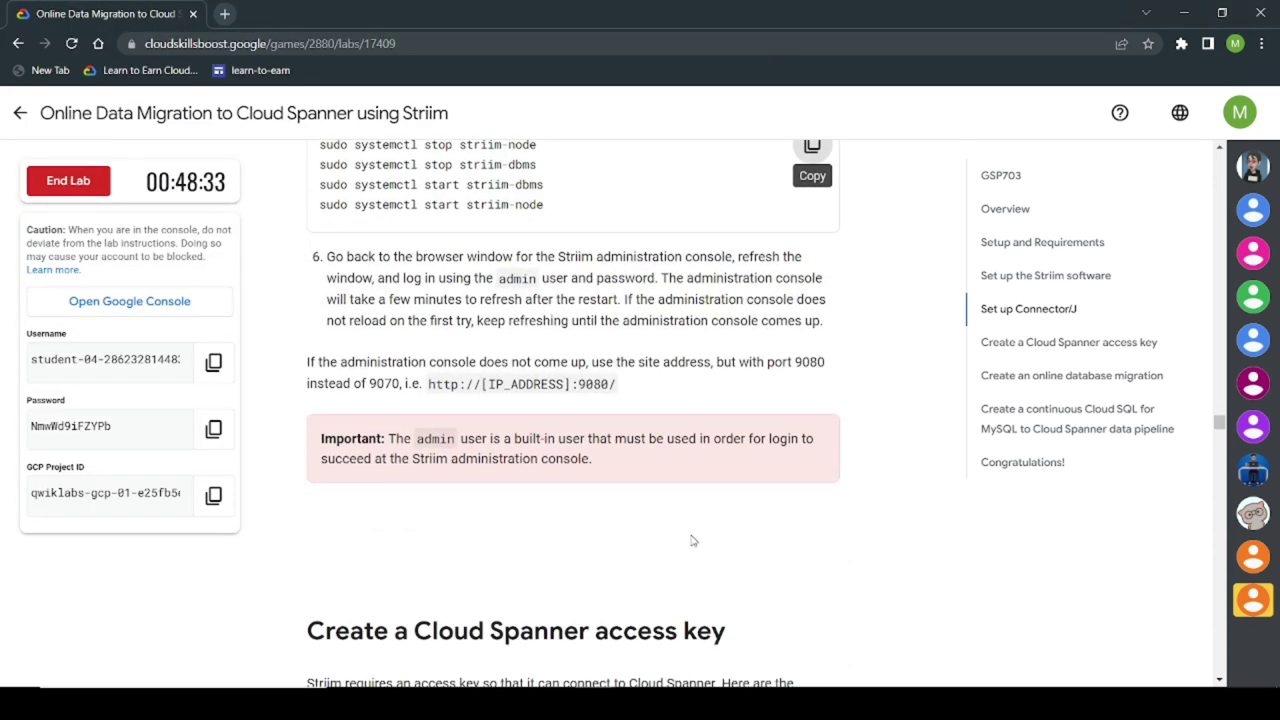
pyautogui.scroll(-2, 692, 540)
pyautogui.scroll(-2, 692, 540)
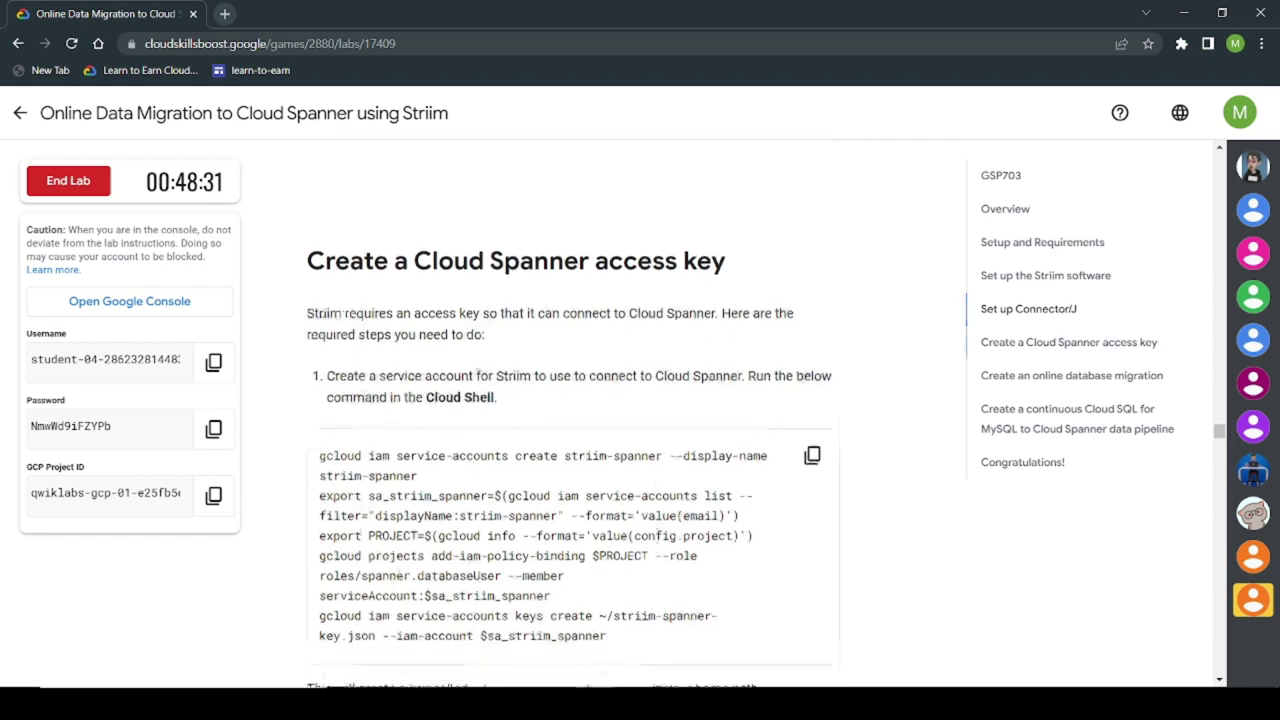
pyautogui.scroll(-1, 807, 455)
# Step: Run the lab commands in Cloud Shell creating the striim-spanner service account key
pyautogui.click(814, 328)
pyautogui.hotkey('alt', 'Tab')
pyautogui.press('Tab')
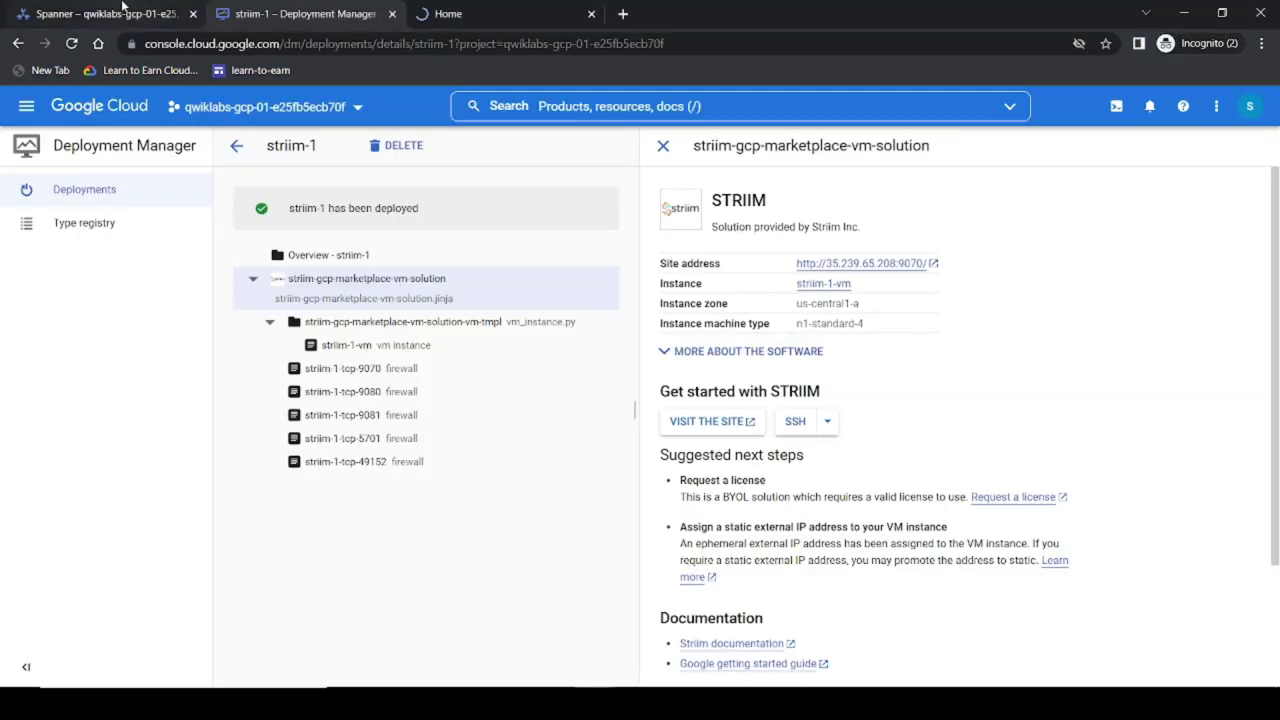
pyautogui.click(122, 8)
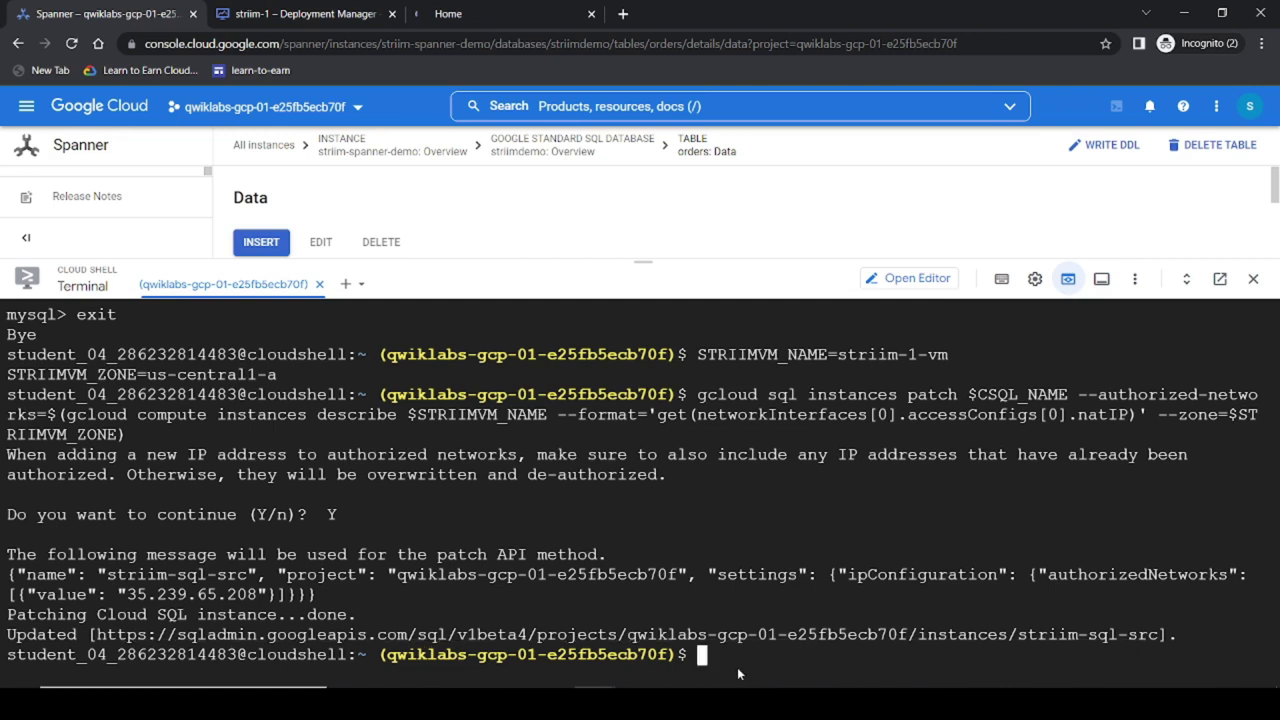
pyautogui.hotkey('ctrl', 'v')
pyautogui.press('Return')
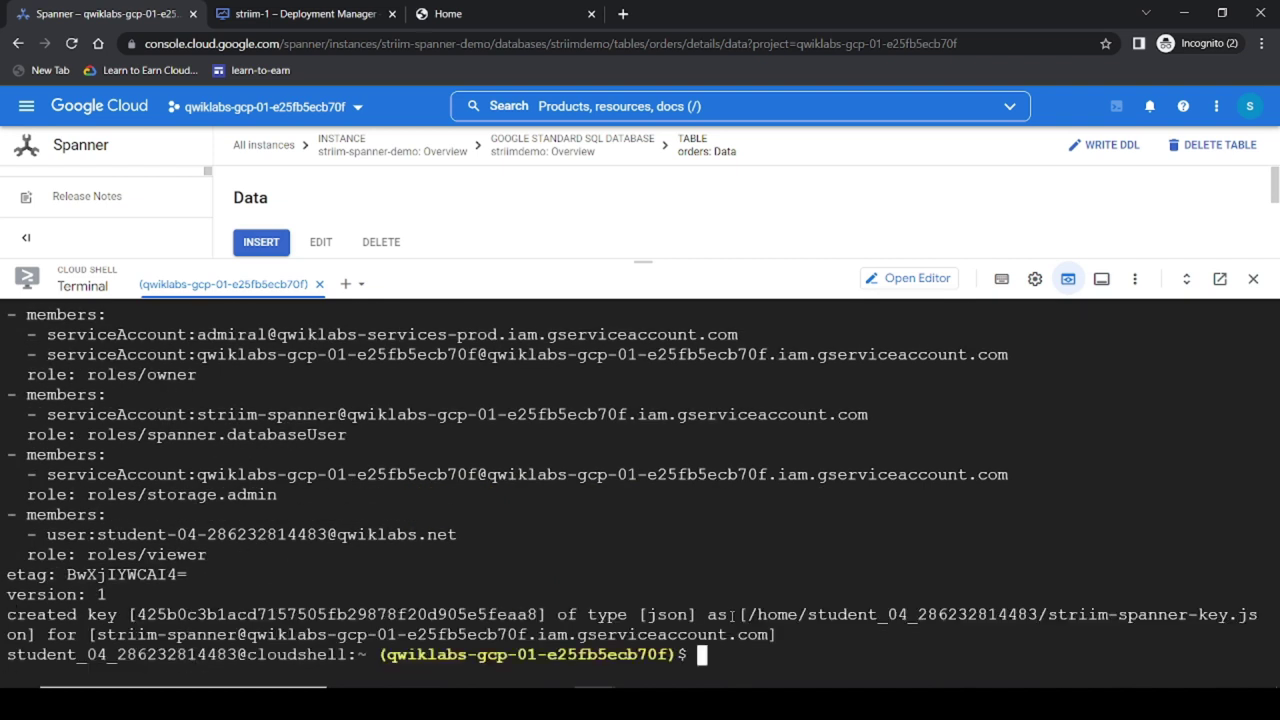
# Step: Copy the key file to the Striim VM, generating an SSH key with an empty passphrase
pyautogui.hotkey('alt', 'Tab')
pyautogui.scroll(-5, 700, 543)
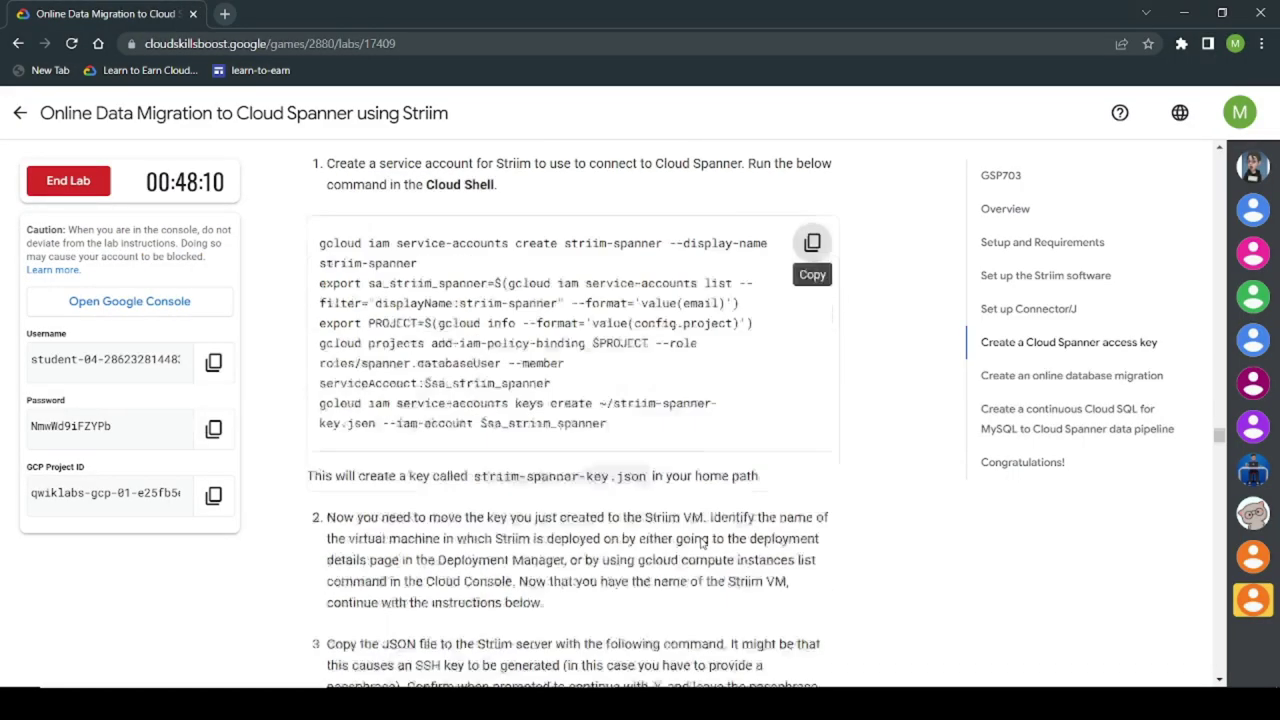
pyautogui.scroll(-1, 700, 543)
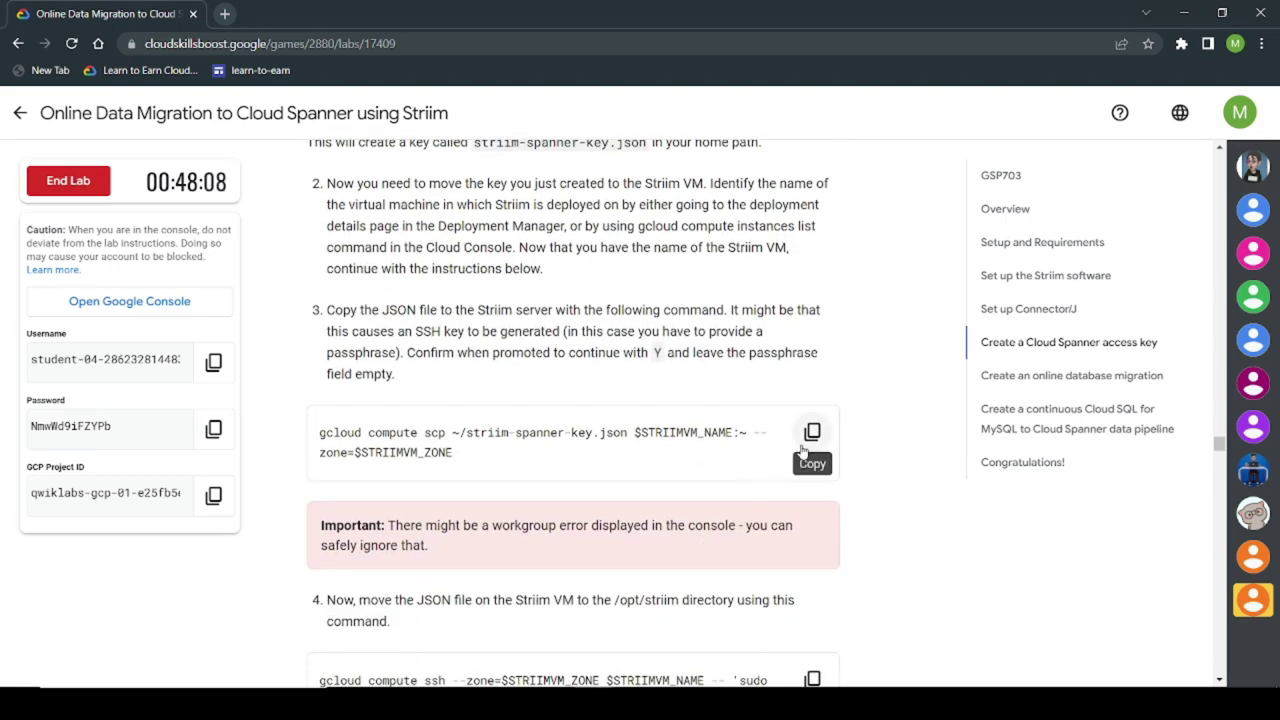
pyautogui.click(806, 444)
pyautogui.hotkey('alt', 'Tab')
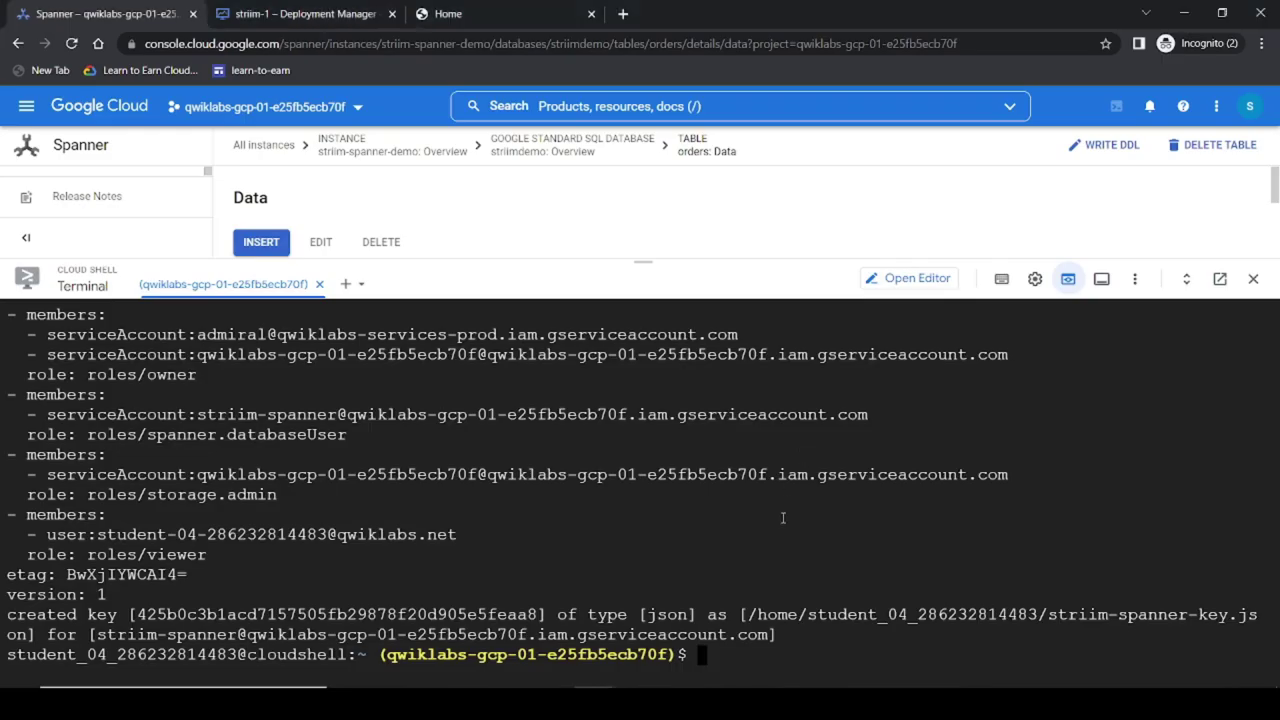
pyautogui.hotkey('ctrl', 'v')
pyautogui.press('Return')
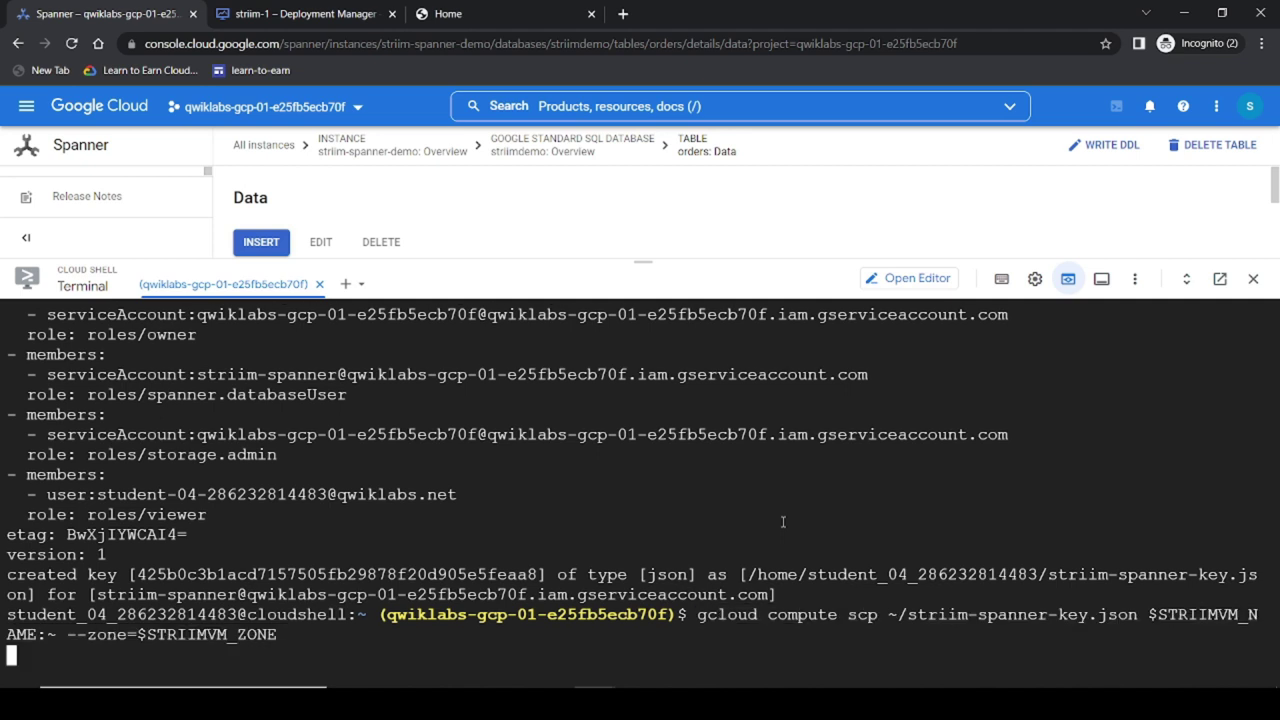
pyautogui.write('Y')
pyautogui.press('Return')
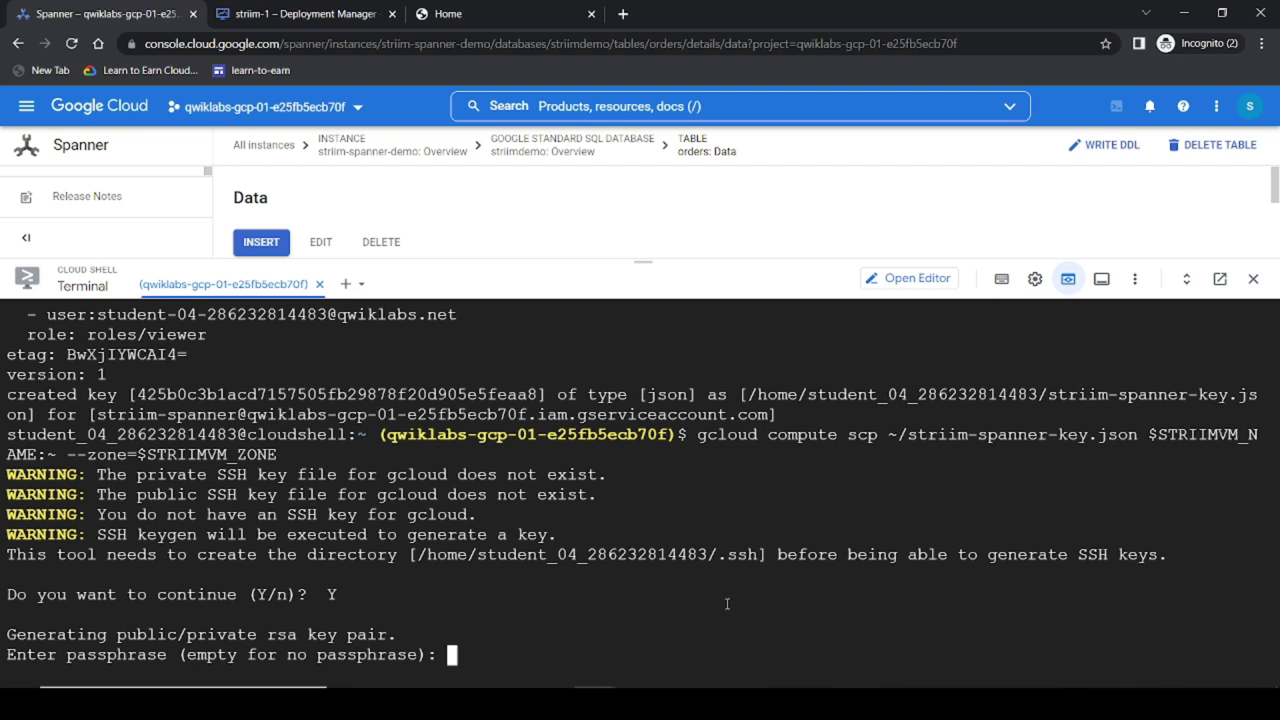
pyautogui.press('Return')
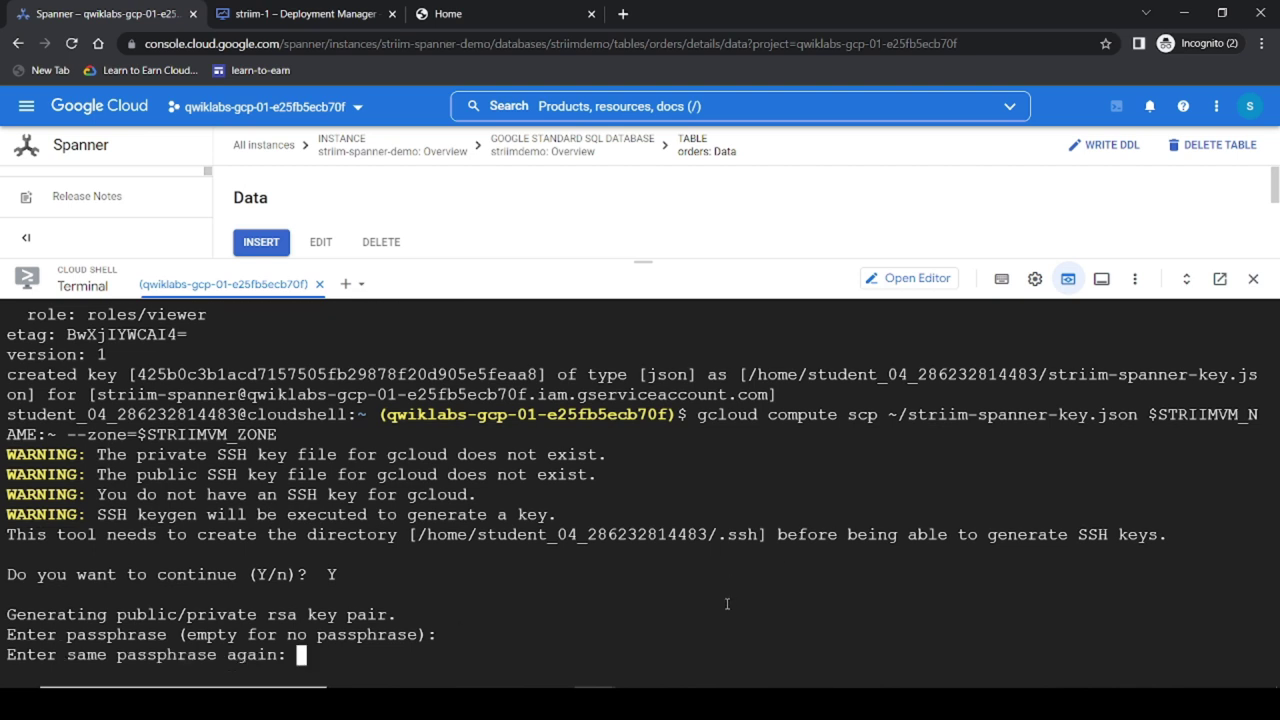
pyautogui.press('Return')
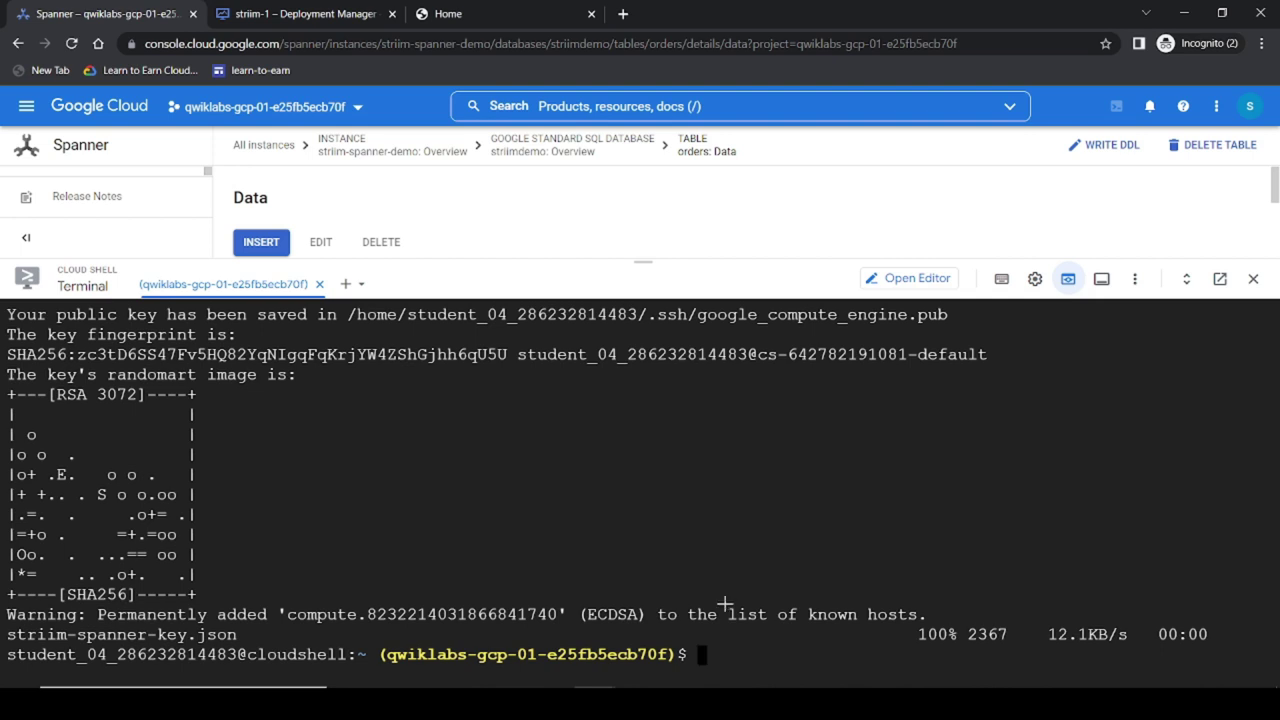
# Step: Move striim-spanner-key.json into /opt/striim on the VM, owned by striim
pyautogui.hotkey('alt', 'Tab')
pyautogui.scroll(-3, 812, 432)
pyautogui.click(816, 432)
pyautogui.hotkey('alt', 'Tab')
pyautogui.hotkey('ctrl', 'v')
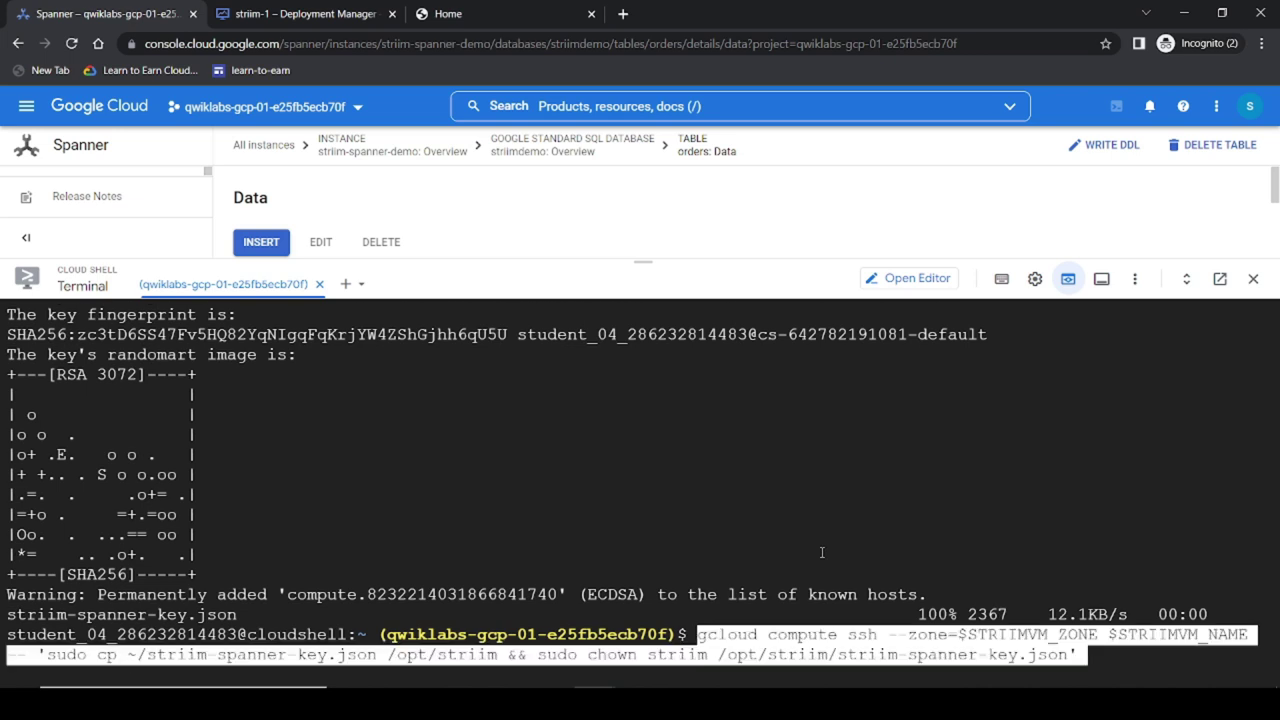
pyautogui.press('Return')
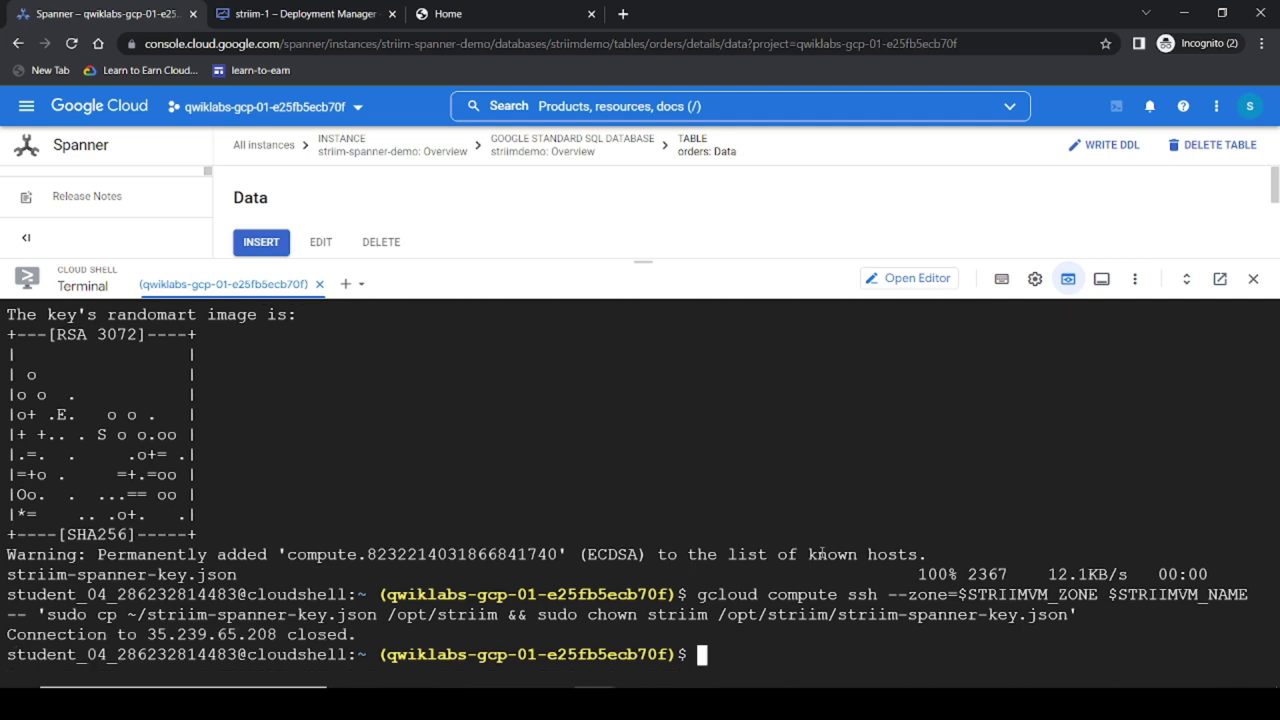
pyautogui.hotkey('alt', 'Tab')
pyautogui.scroll(-1, 487, 548)
# Step: Verify the Cloud Spanner access-key objective with Check my progress
pyautogui.click(487, 552)
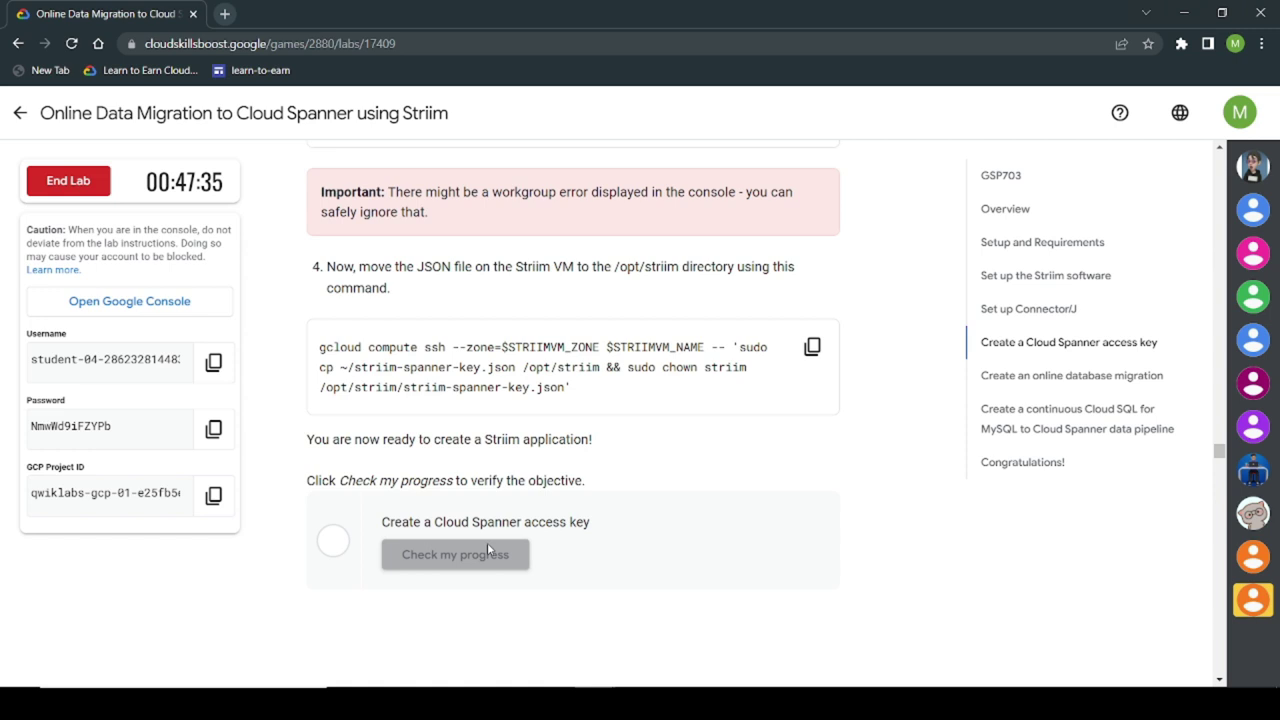
pyautogui.scroll(-1, 655, 583)
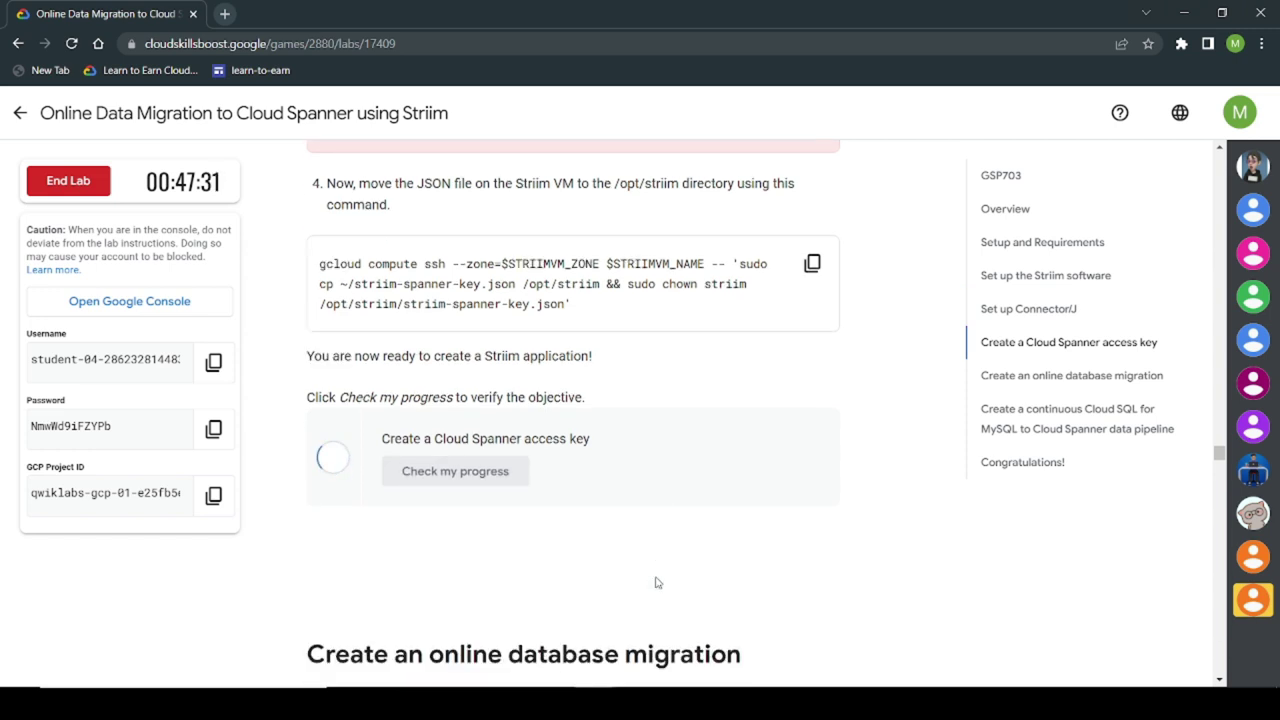
pyautogui.scroll(-4, 655, 583)
pyautogui.scroll(-20, 639, 567)
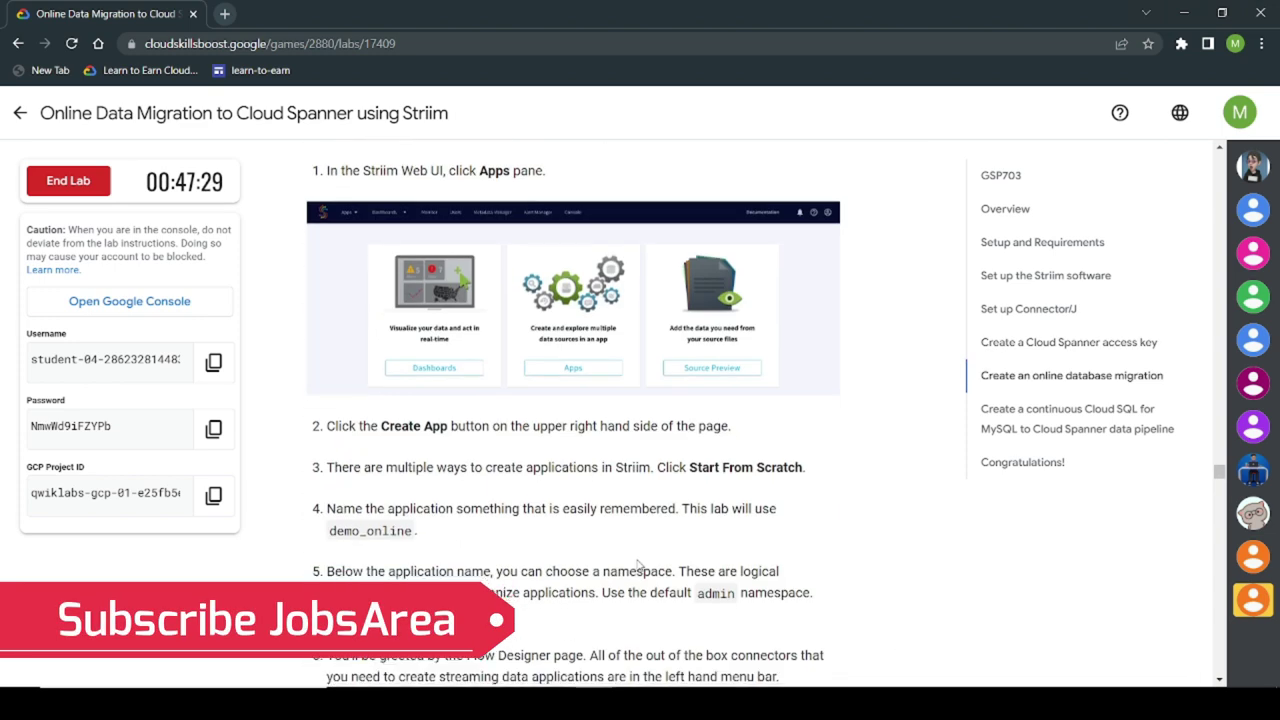
pyautogui.scroll(-20, 639, 567)
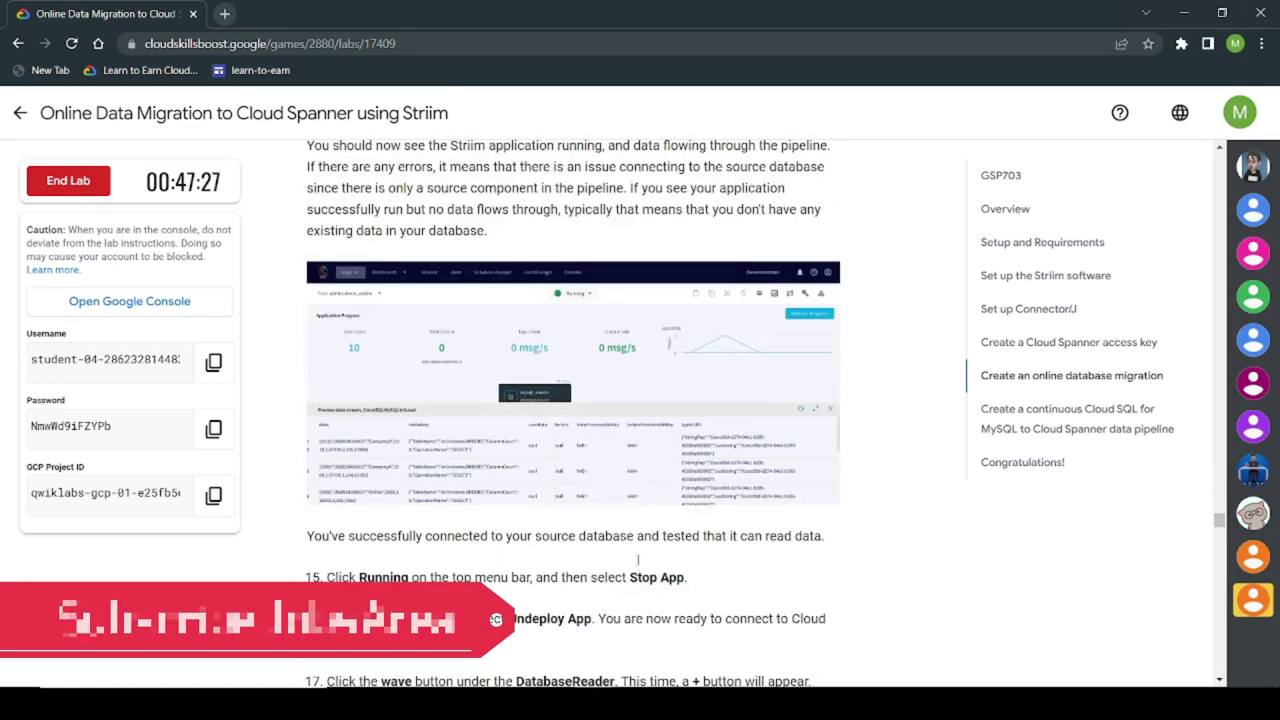
pyautogui.scroll(-20, 639, 567)
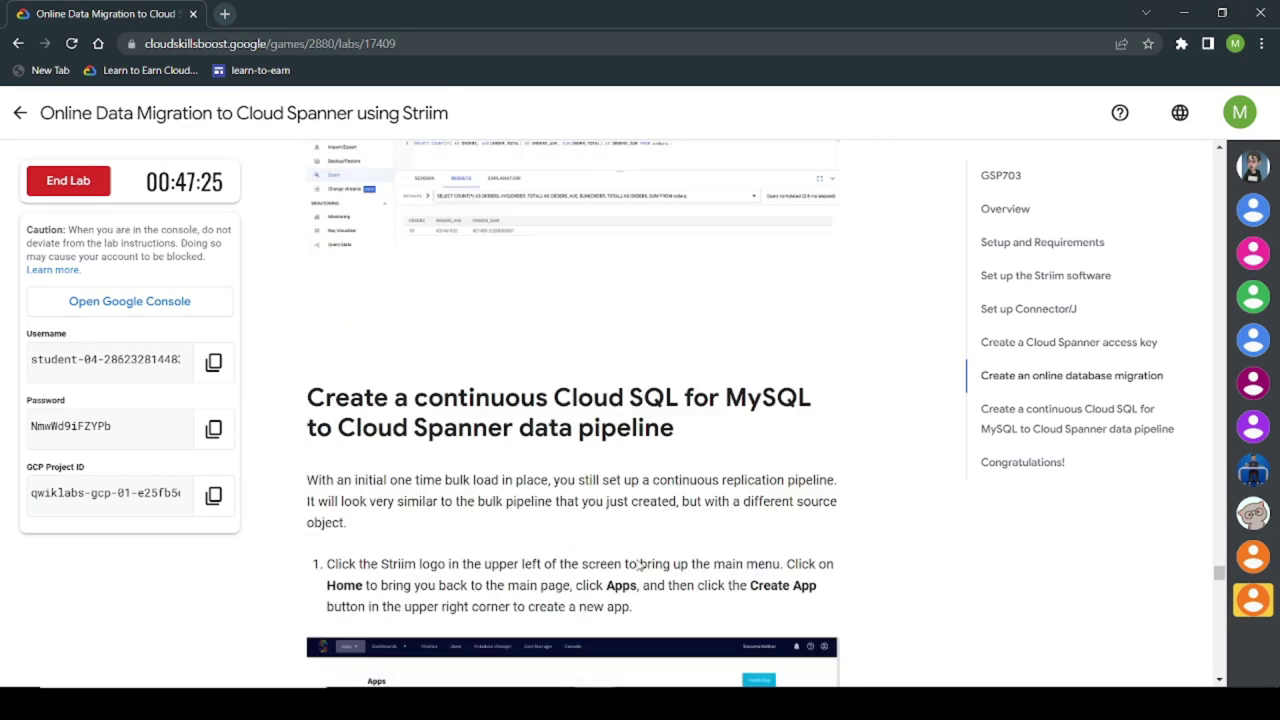
pyautogui.scroll(-20, 553, 497)
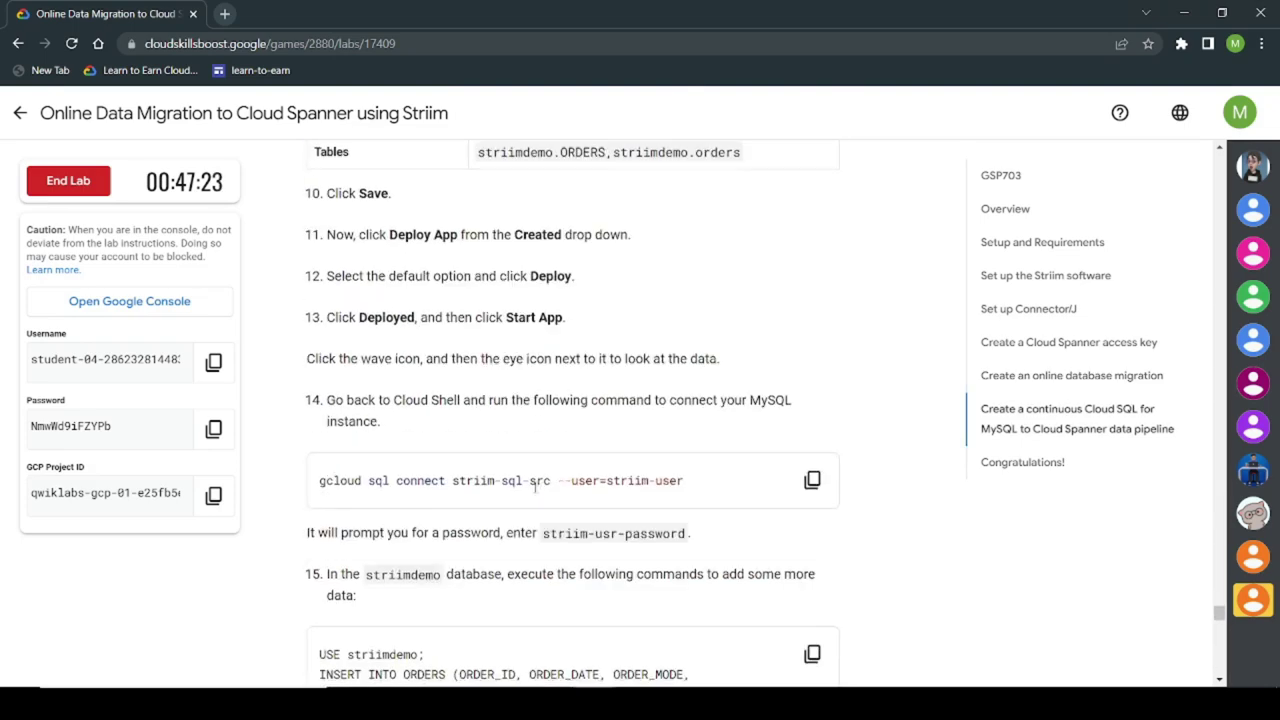
pyautogui.scroll(-5, 529, 487)
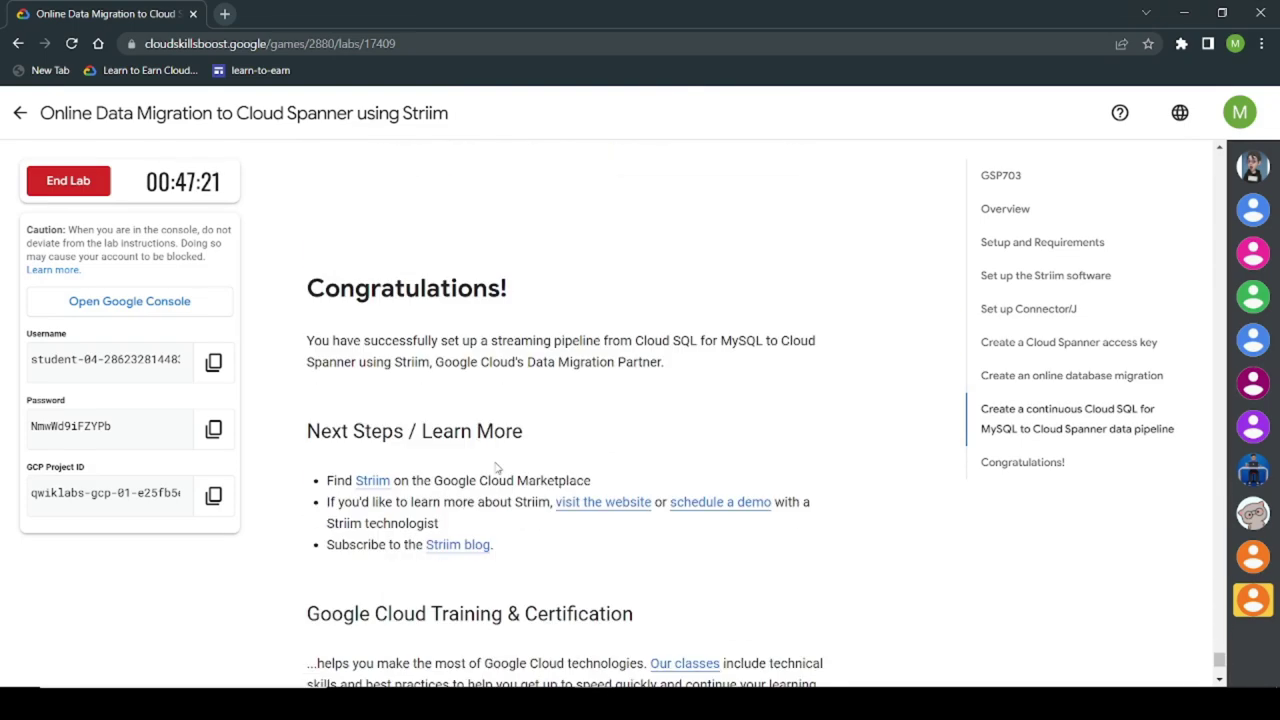
# Step: End the lab and confirm the end-lab prompt
pyautogui.tripleClick(527, 300)
pyautogui.click(341, 258)
pyautogui.click(68, 180)
pyautogui.click(817, 454)
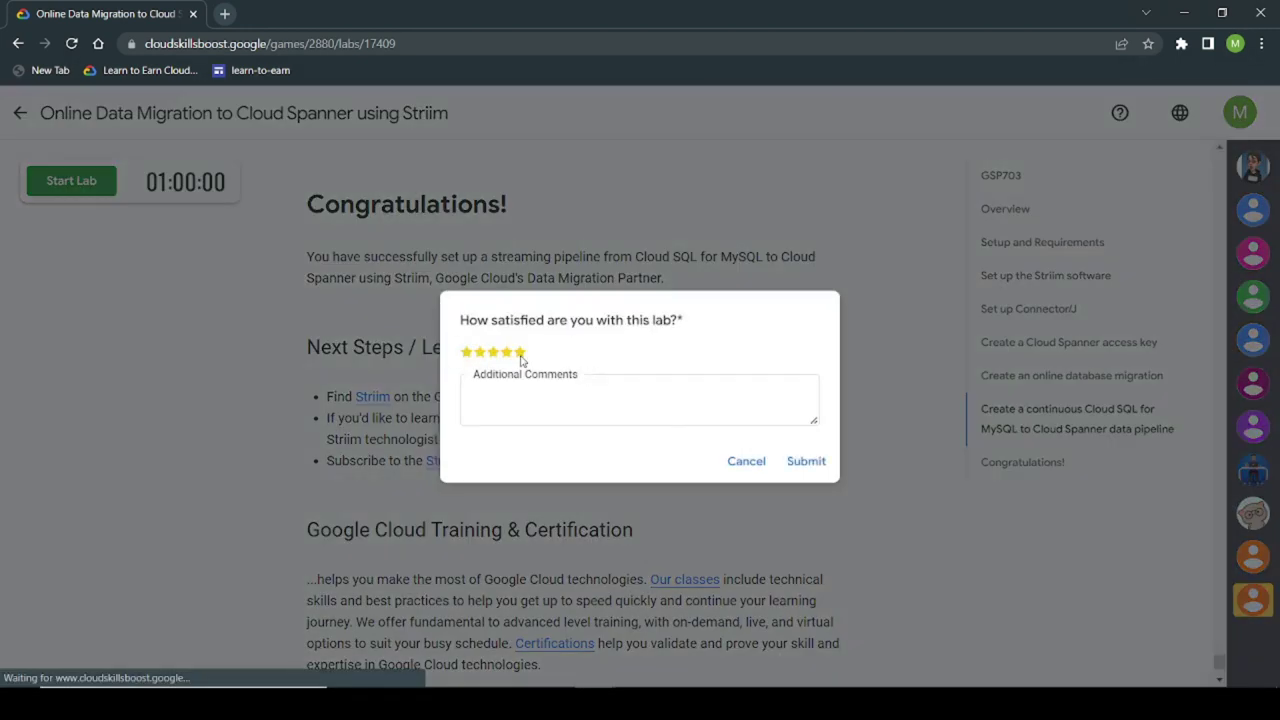
# Step: Submit a five-star rating with the comment 'great'
pyautogui.click(520, 353)
pyautogui.click(530, 398)
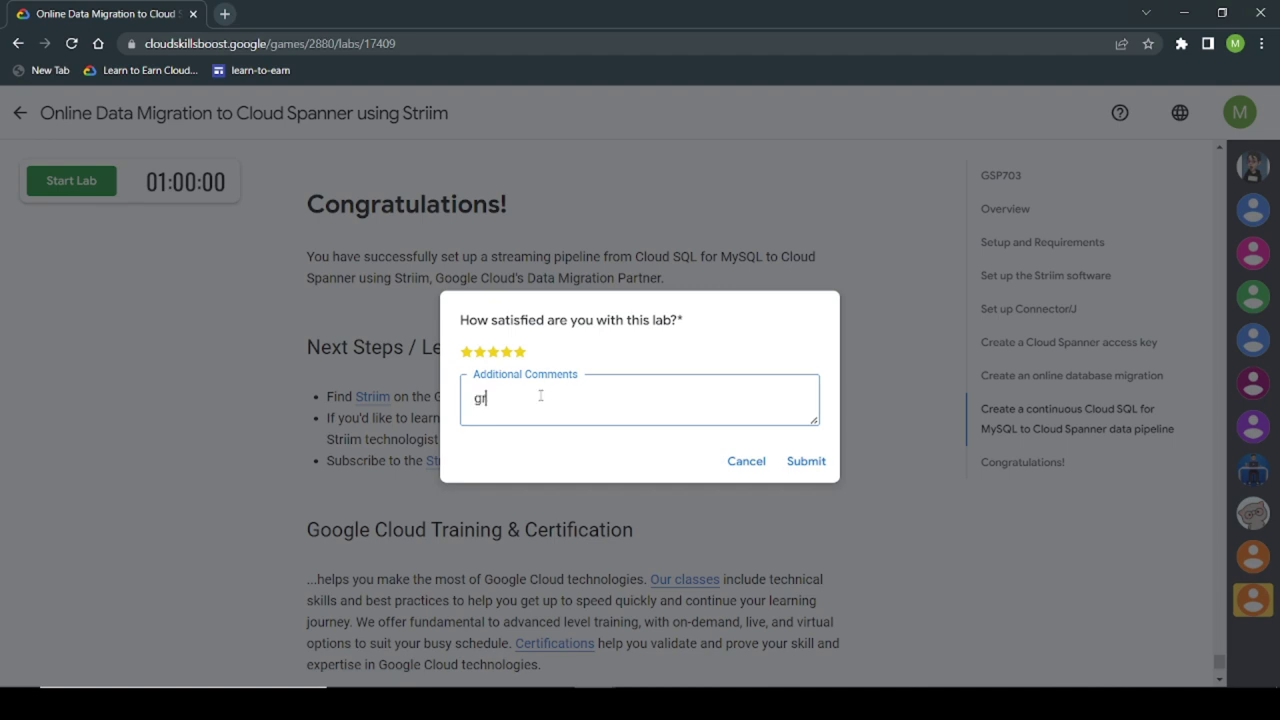
pyautogui.click(810, 460)
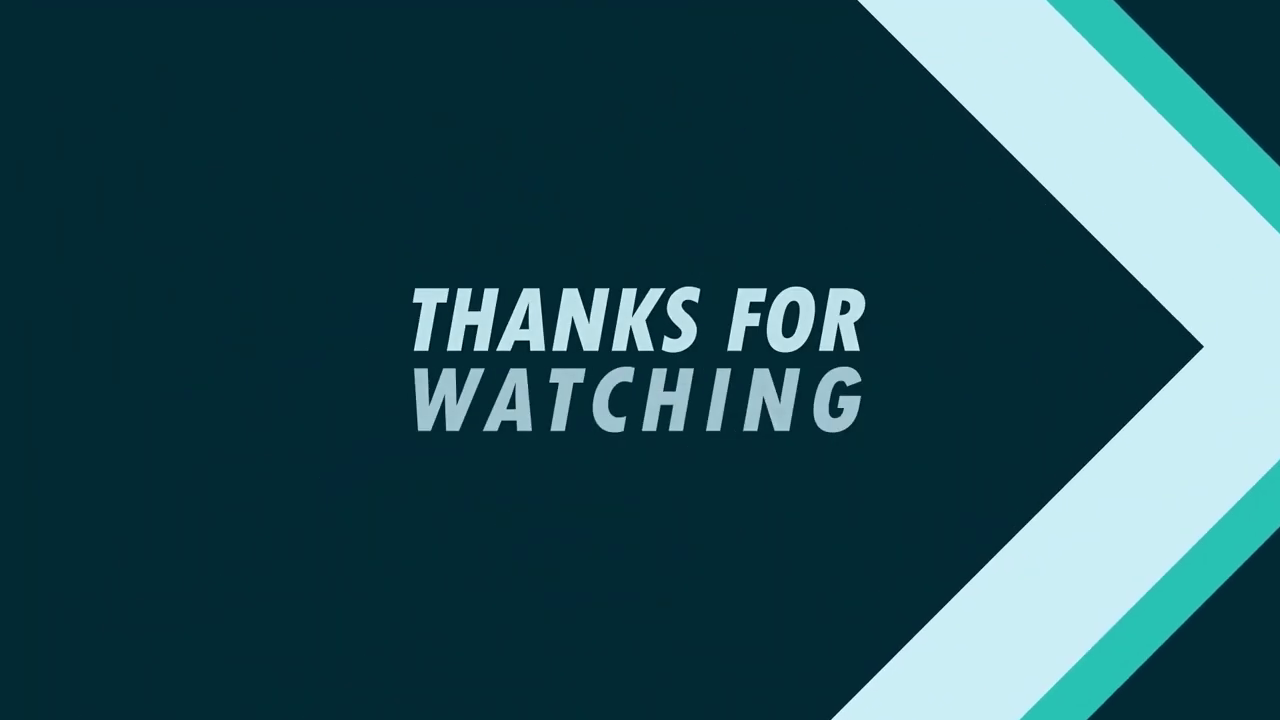